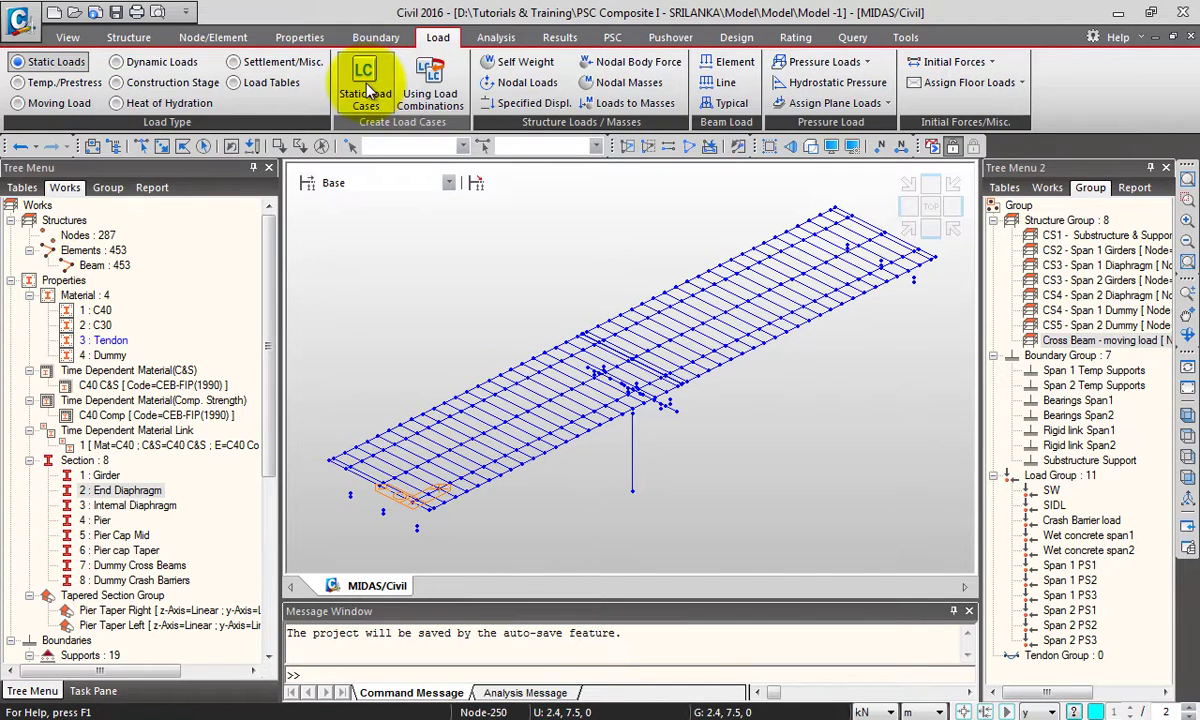
# Step: Add static load case 'SW', type Construction Stage Load (CS), described 'Self weight'
pyautogui.moveTo(303, 27); pyautogui.dragTo(463, 128)
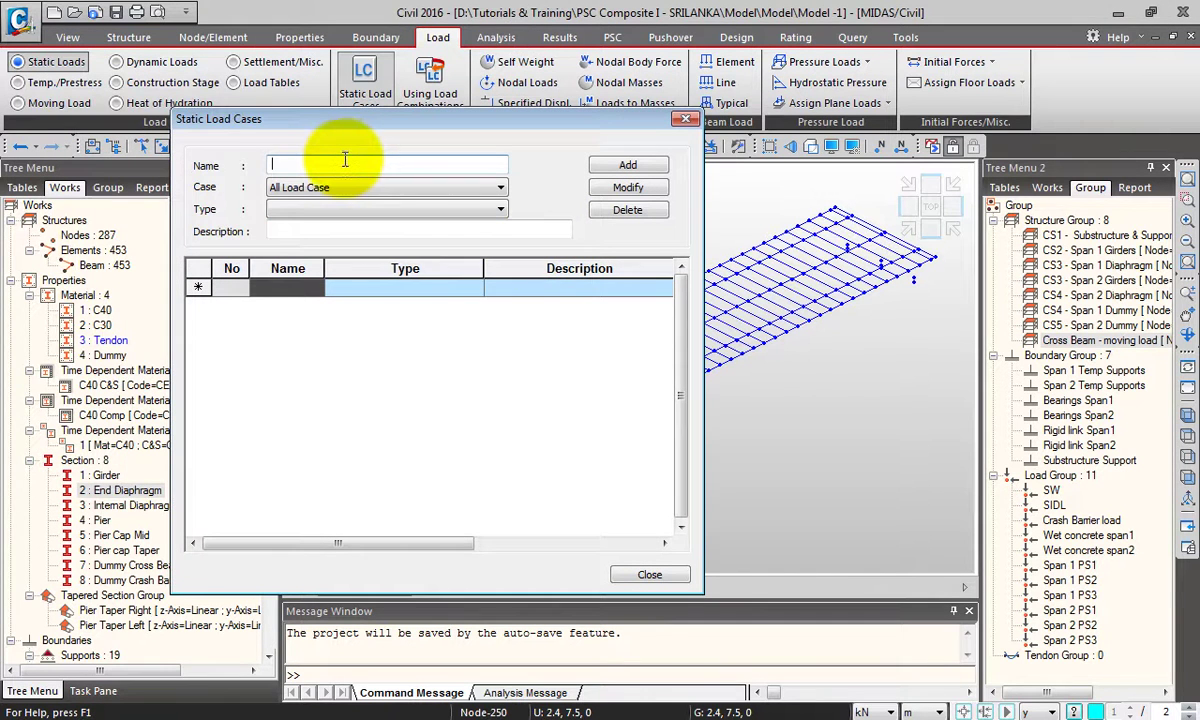
pyautogui.write('SW')
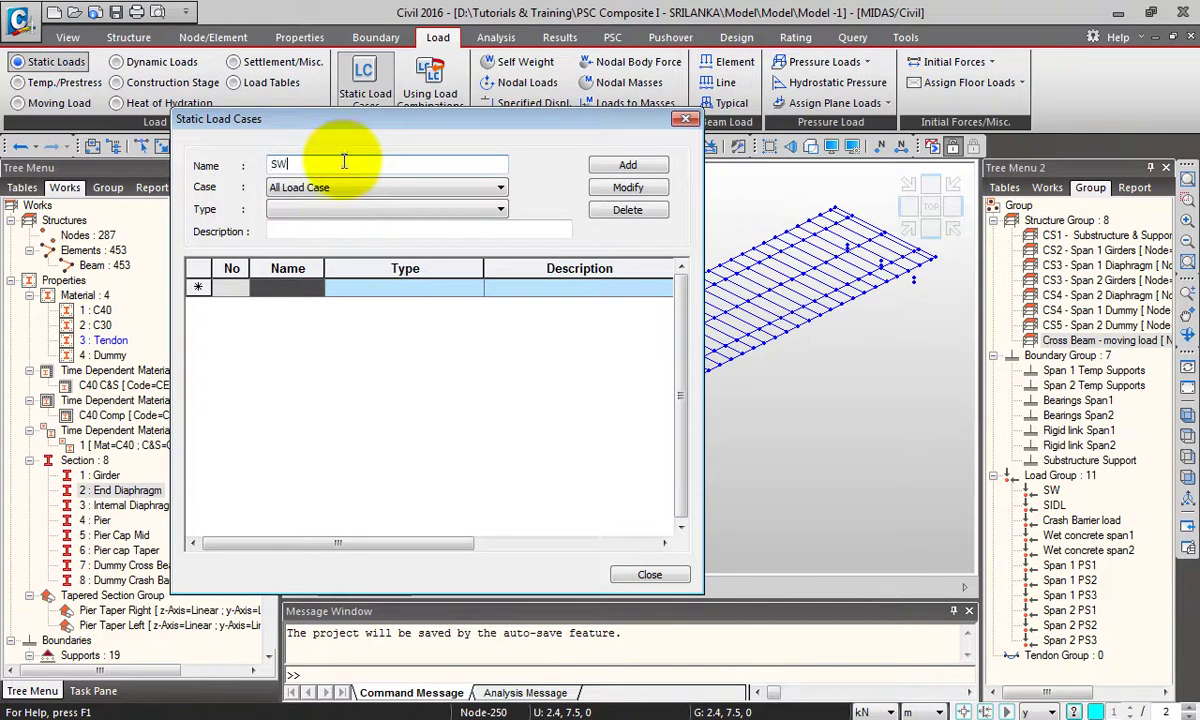
pyautogui.click(443, 213)
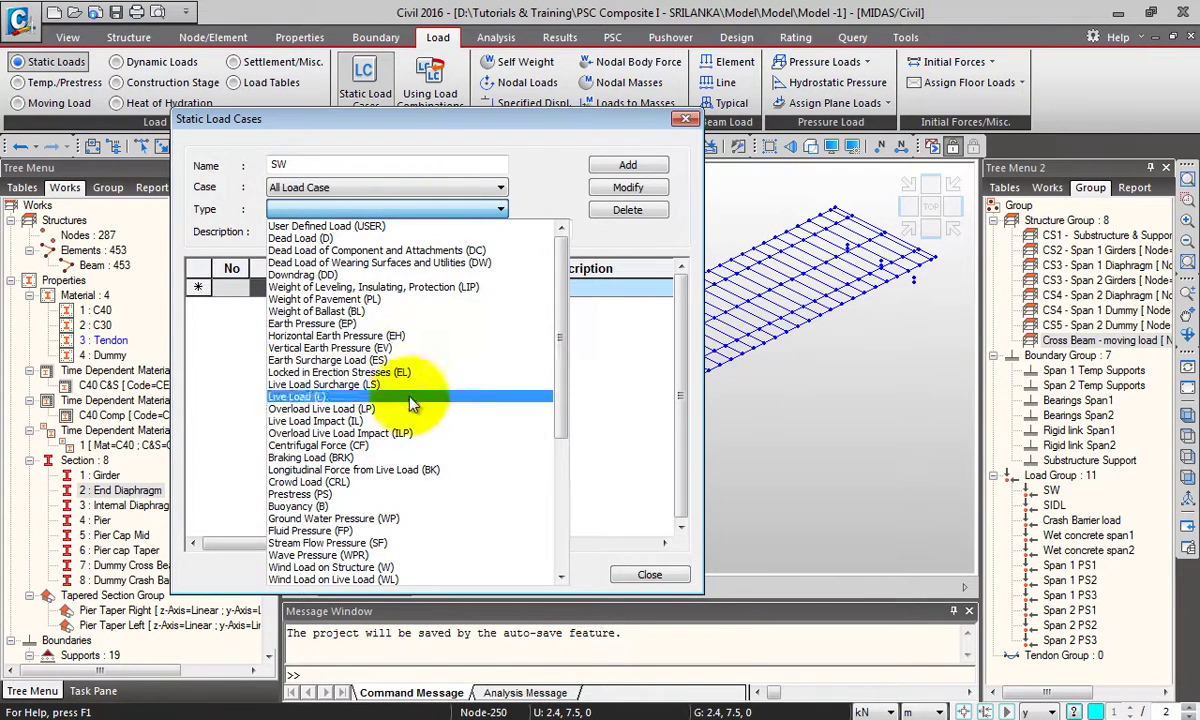
pyautogui.moveTo(562, 268)
pyautogui.mouseDown()
pyautogui.moveTo(550, 440)
pyautogui.moveTo(554, 260)
pyautogui.mouseUp()
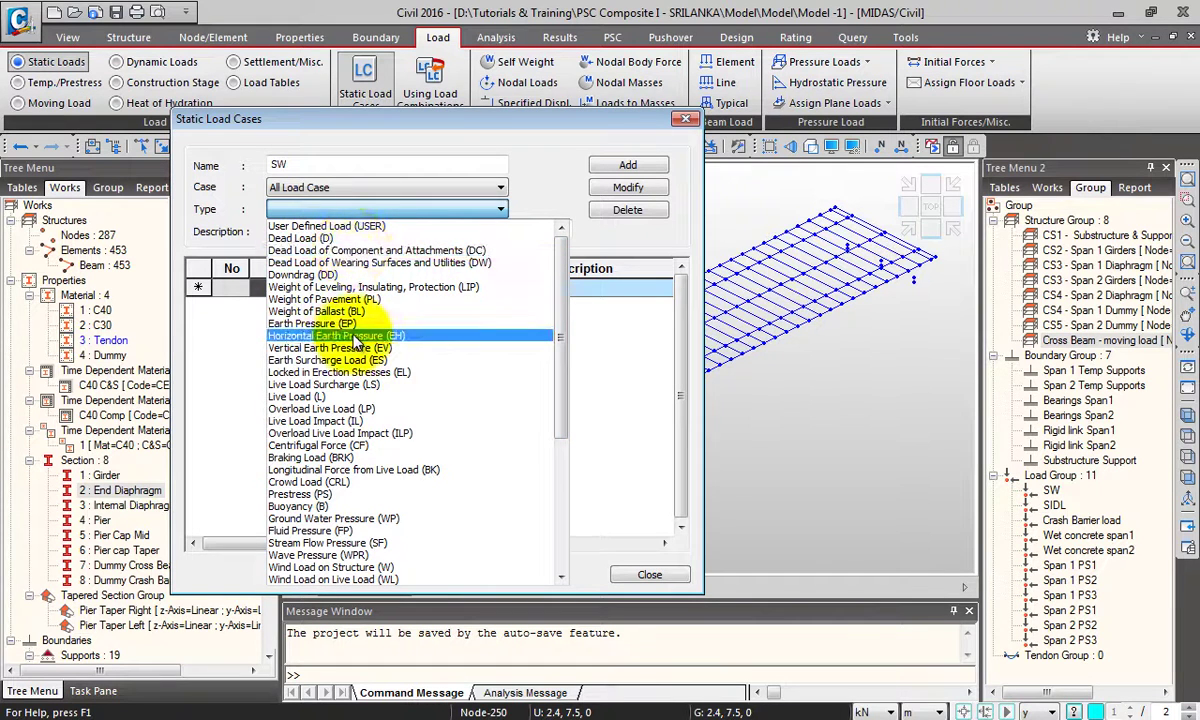
pyautogui.scroll(-6, 375, 402)
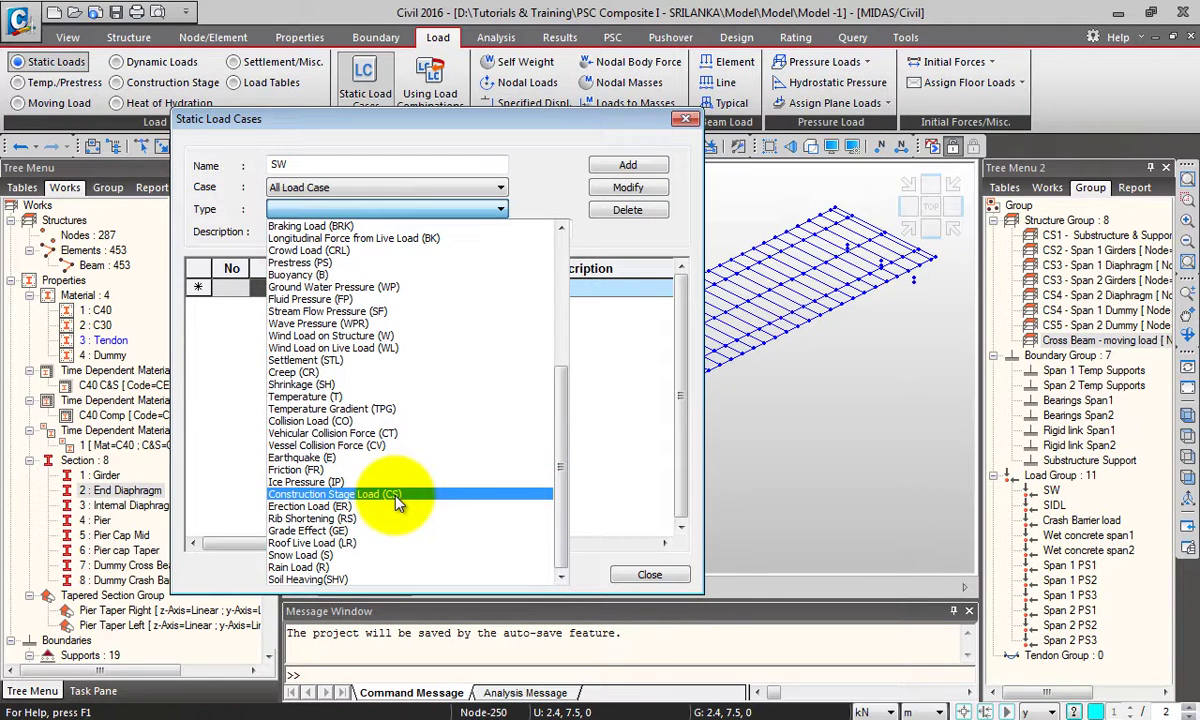
pyautogui.click(395, 503)
pyautogui.click(320, 229)
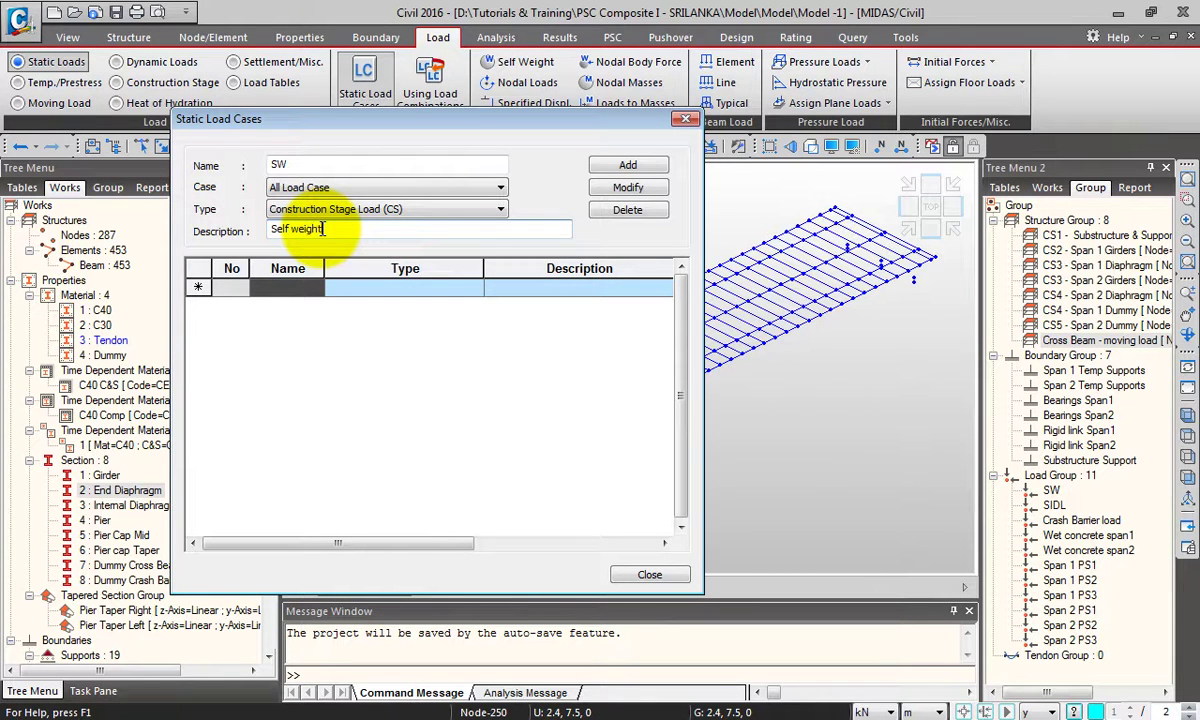
pyautogui.write('Self weight')
pyautogui.click(627, 164)
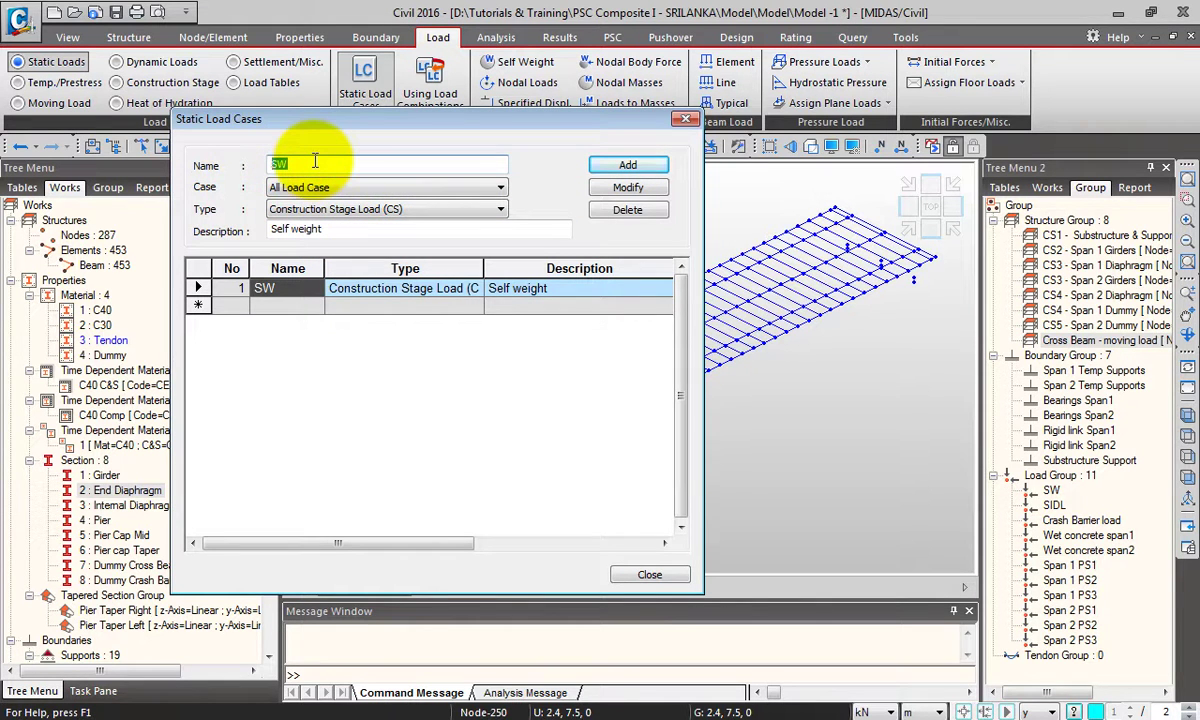
# Step: Add load case 'SIDL' with description 'Wearing course'
pyautogui.write('SIDL')
pyautogui.moveTo(345, 229); pyautogui.dragTo(215, 225)
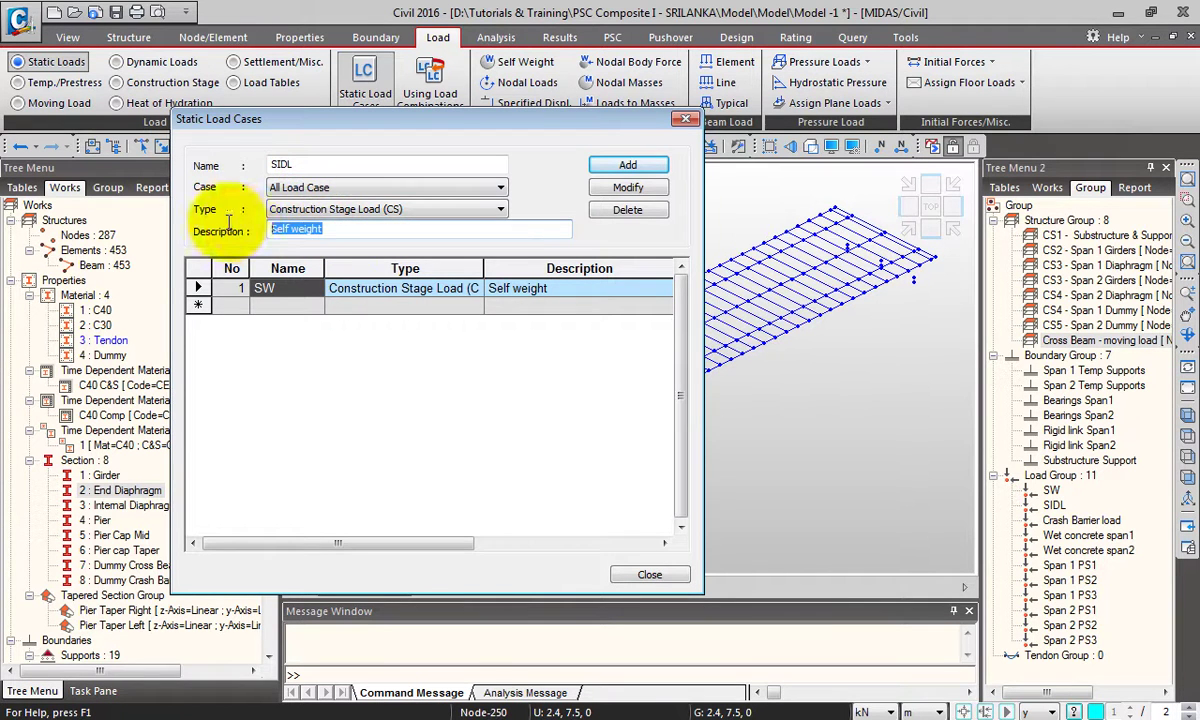
pyautogui.write('Wearing course')
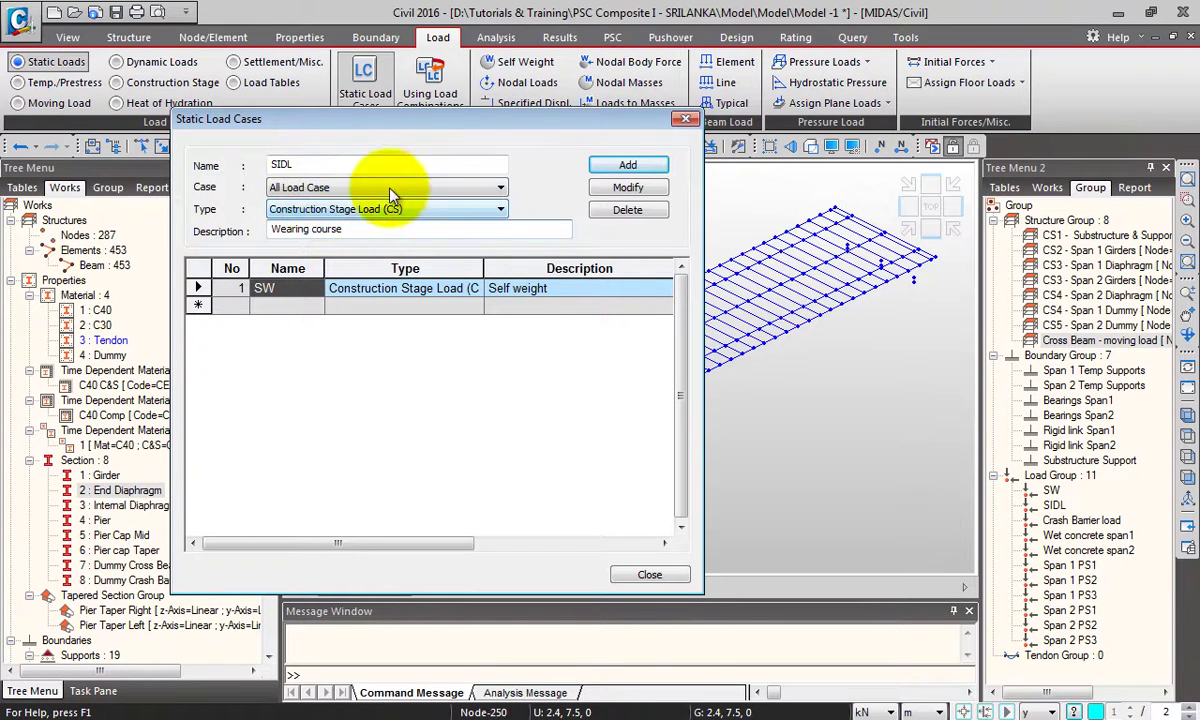
pyautogui.click(628, 165)
# Step: Add load case 'Crash Barrier' with description 'Crash Barrier Load'
pyautogui.doubleClick(320, 165)
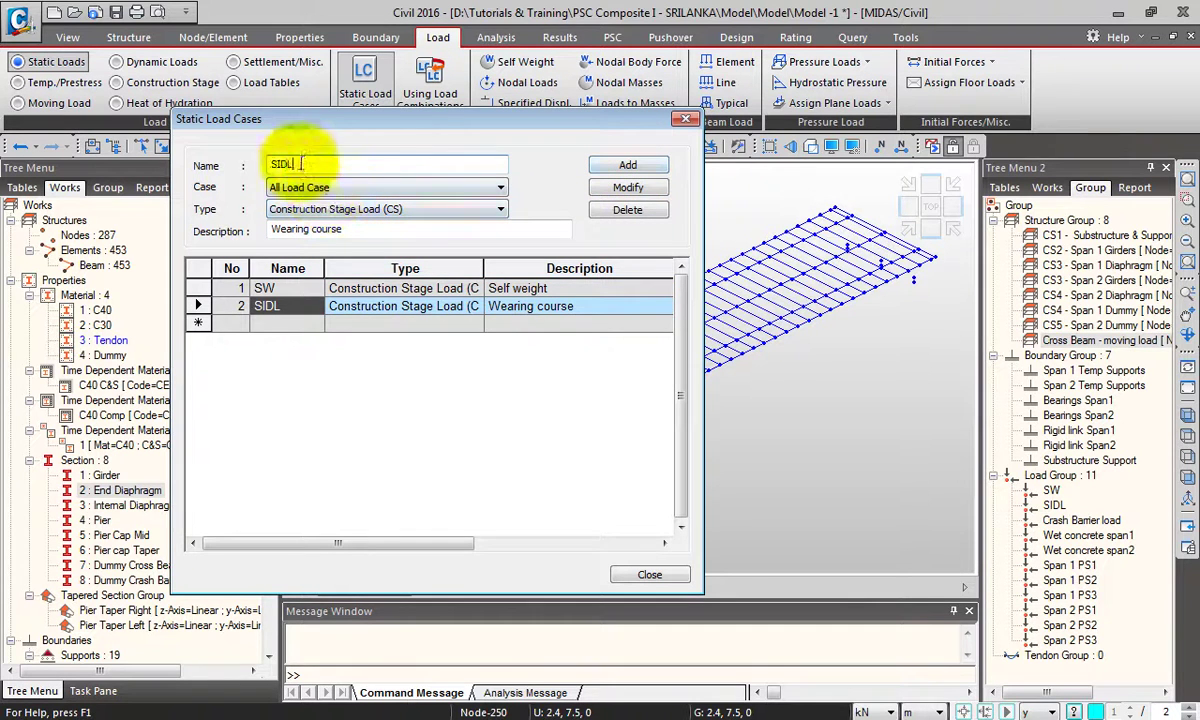
pyautogui.write('Crash Ba')
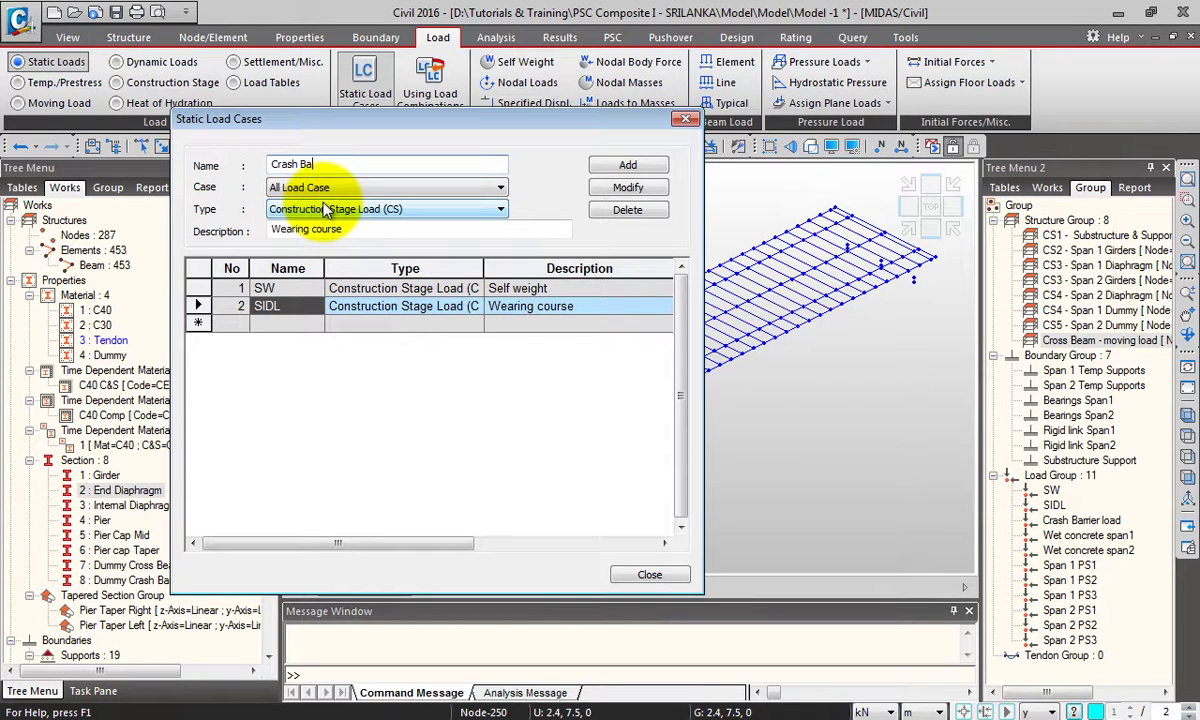
pyautogui.write('rrier')
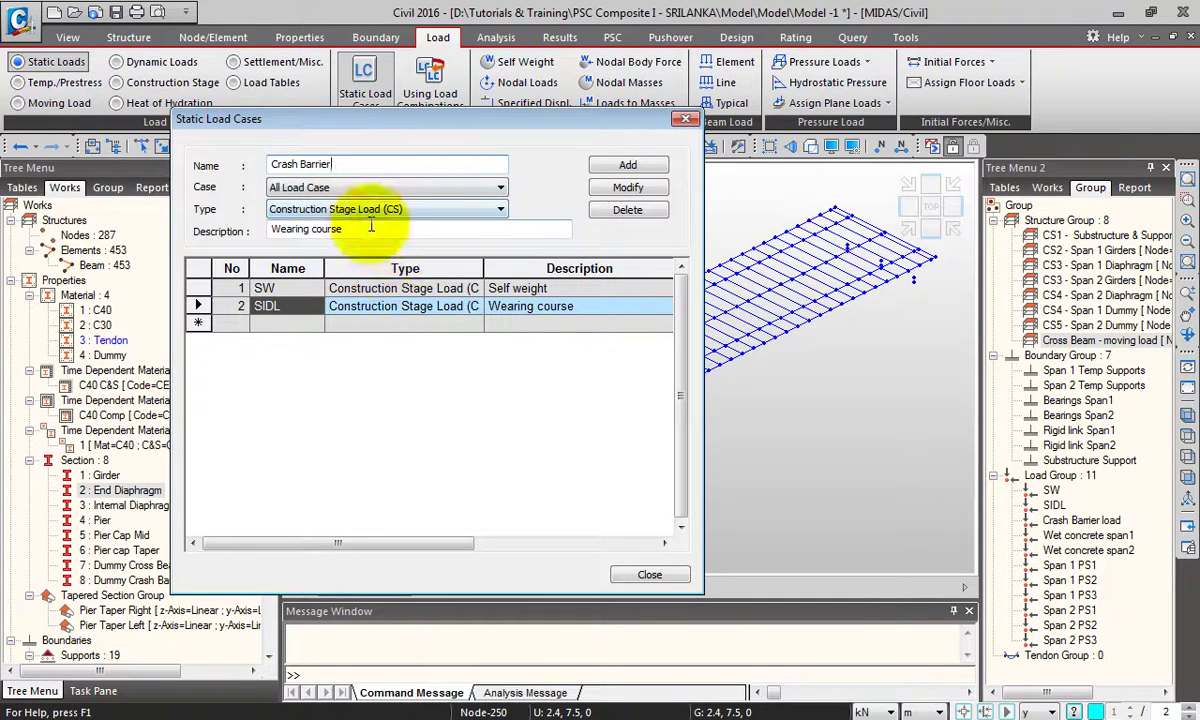
pyautogui.moveTo(360, 164); pyautogui.dragTo(214, 150)
pyautogui.hotkey('ctrl', 'c')
pyautogui.moveTo(345, 229); pyautogui.dragTo(155, 215)
pyautogui.hotkey('ctrl', 'v')
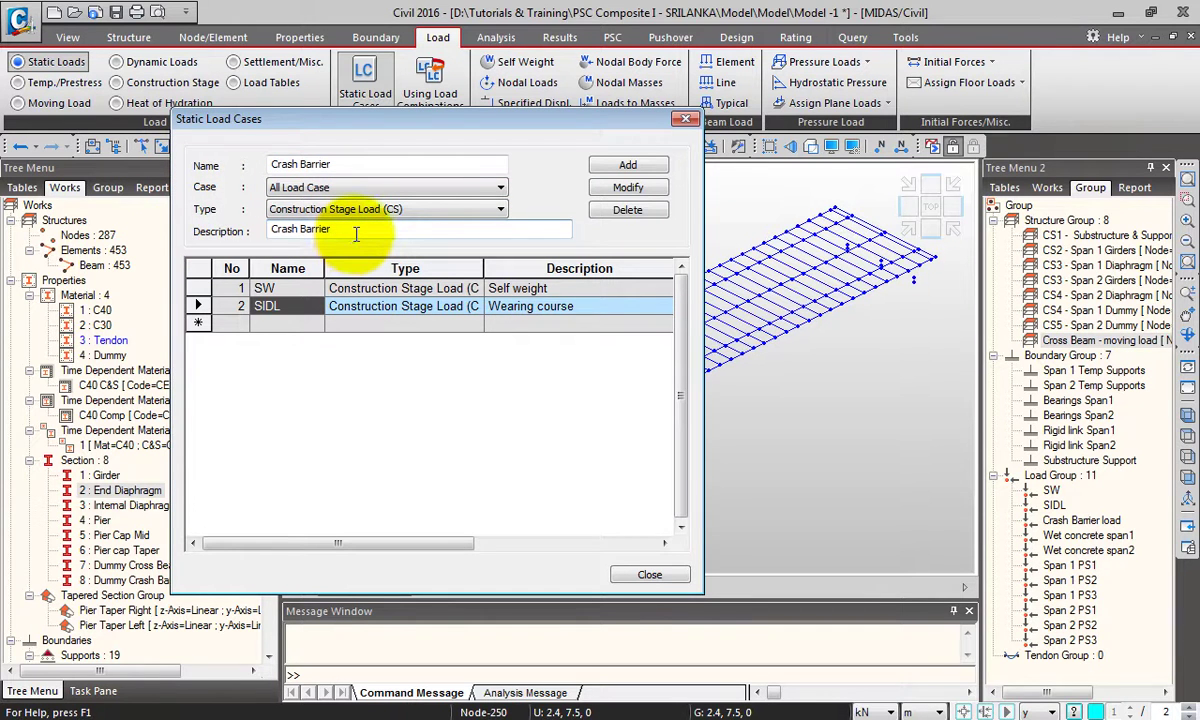
pyautogui.write('Load')
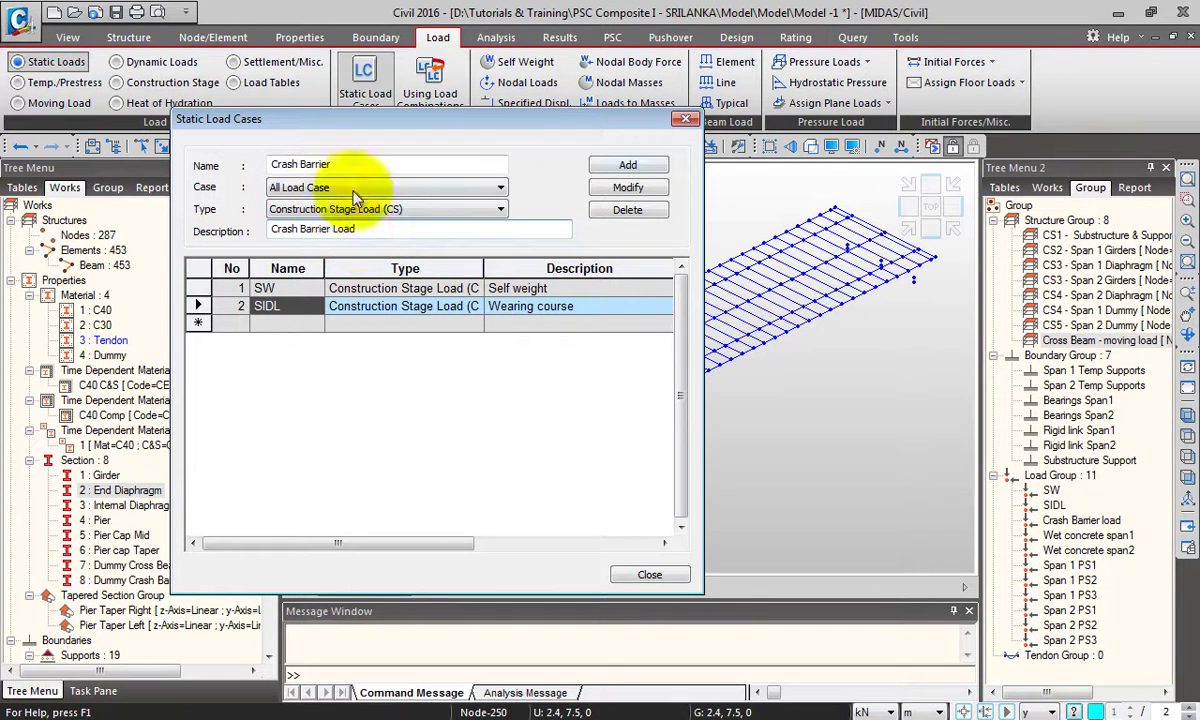
pyautogui.click(650, 166)
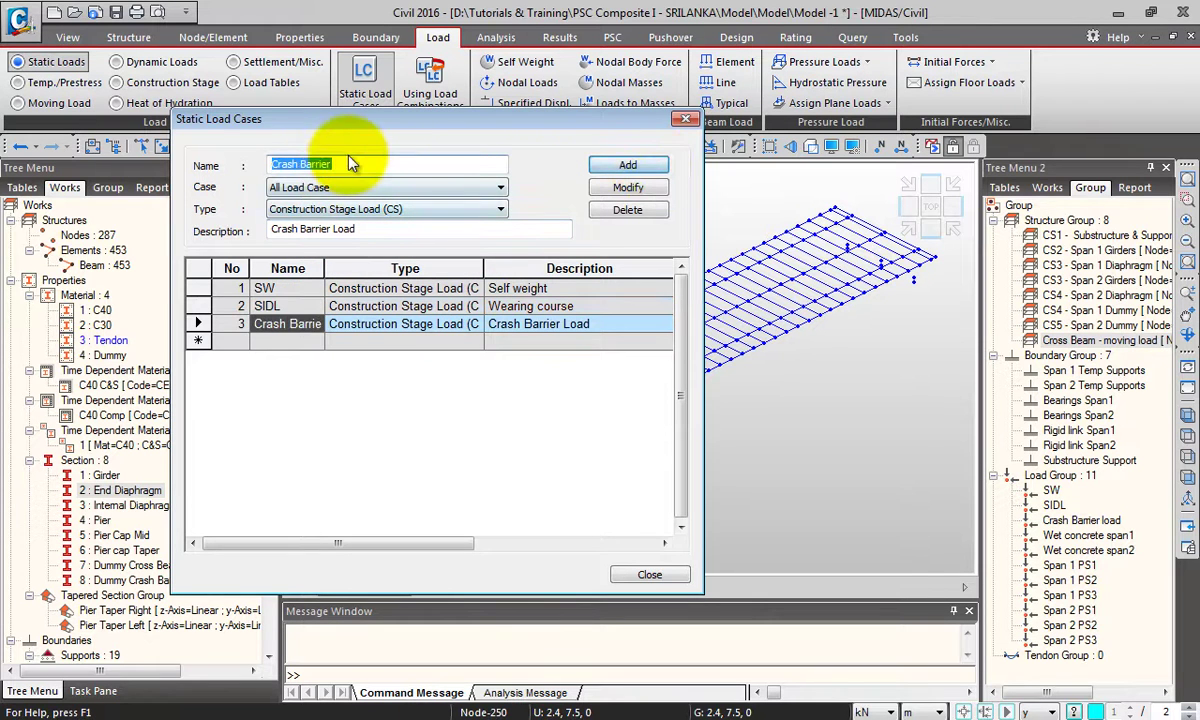
# Step: Add load case 'Wet Concrete' with description 'Wet Concrete'
pyautogui.write('We')
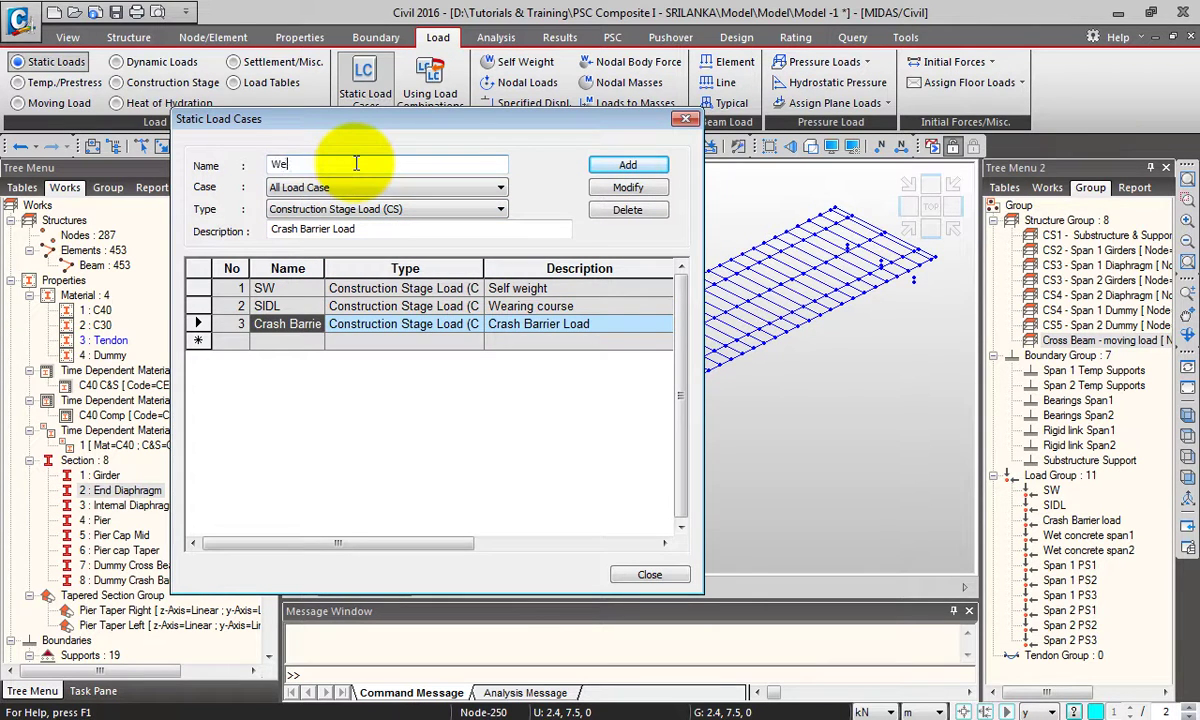
pyautogui.write('t Concrete')
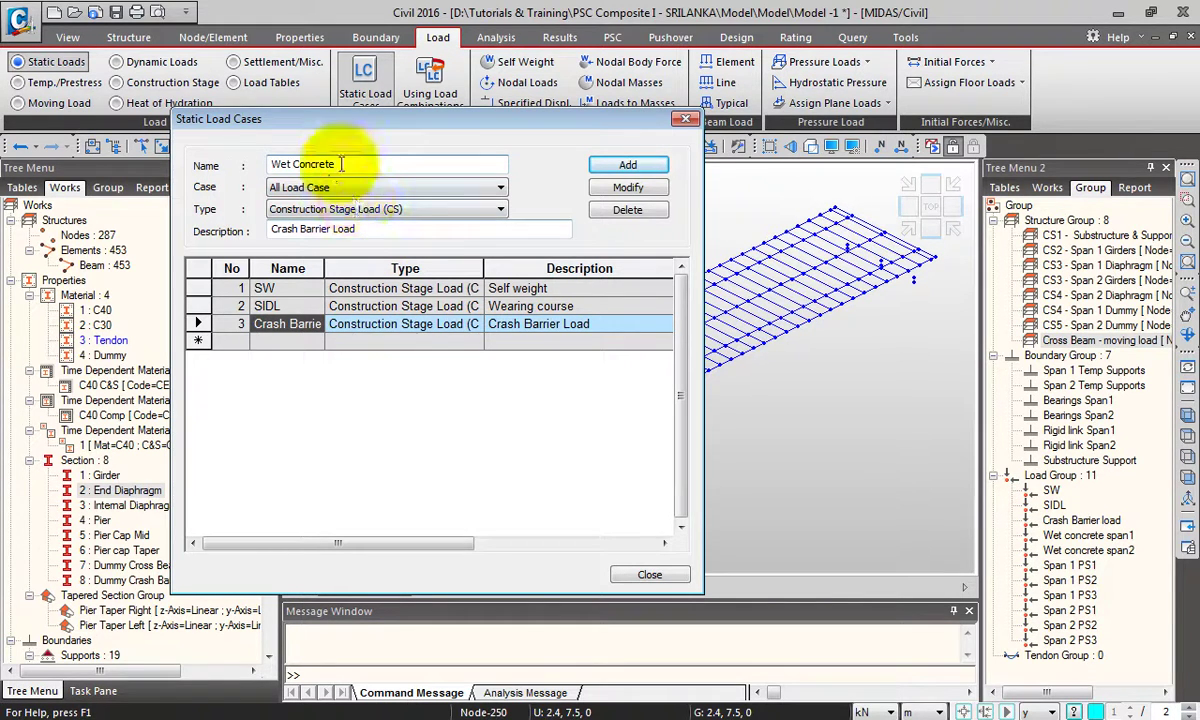
pyautogui.moveTo(340, 164); pyautogui.dragTo(204, 160)
pyautogui.moveTo(442, 229); pyautogui.dragTo(196, 224)
pyautogui.hotkey('ctrl', 'v')
pyautogui.click(620, 164)
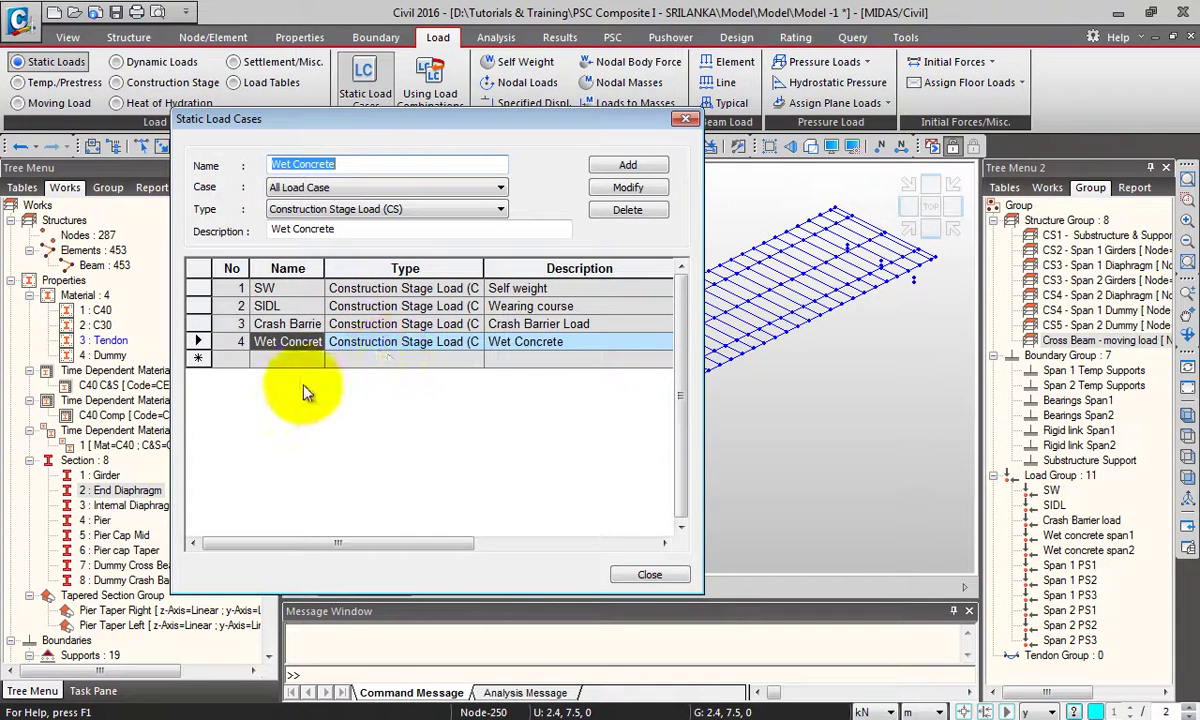
# Step: Widen the Name column and add load case 'Prestress load' described 'Prestress'
pyautogui.moveTo(326, 268); pyautogui.dragTo(361, 268)
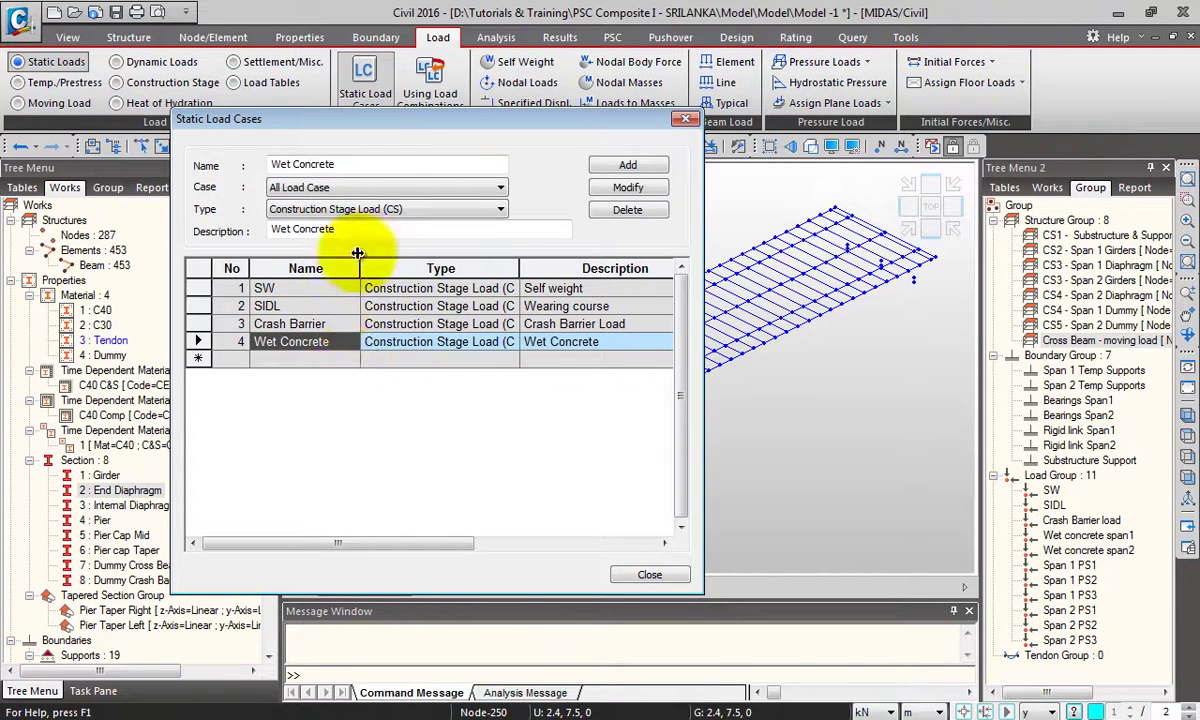
pyautogui.moveTo(340, 165); pyautogui.dragTo(270, 165)
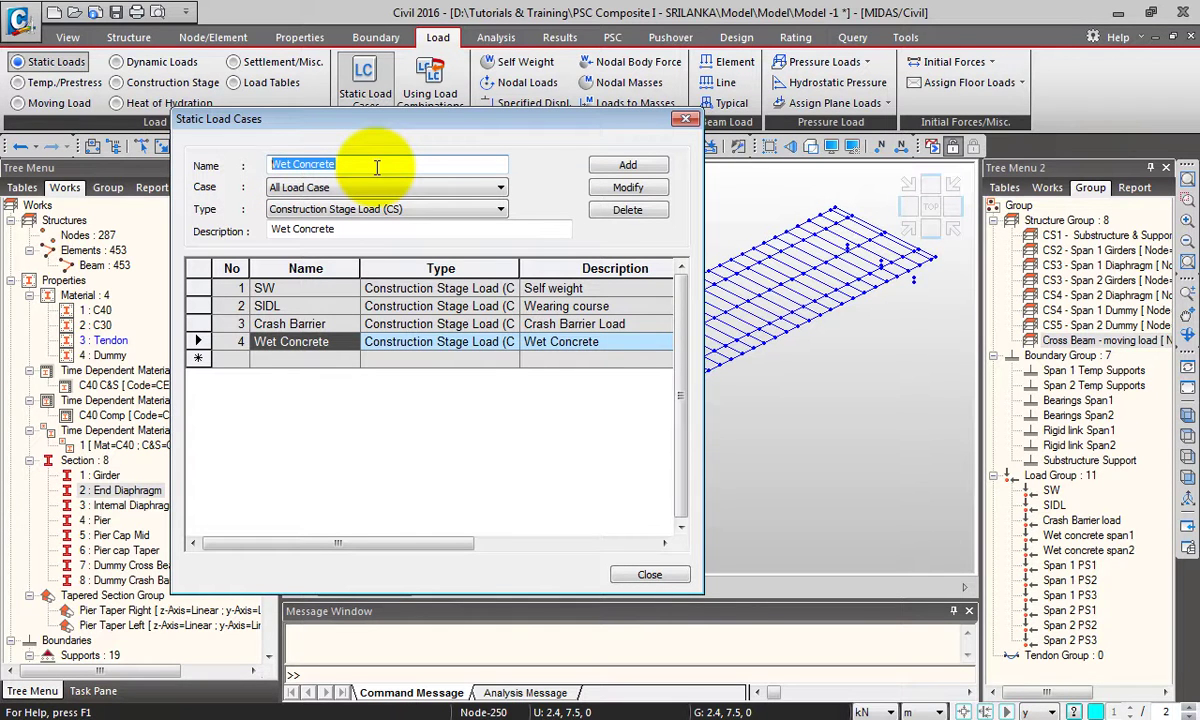
pyautogui.write('Prestress load')
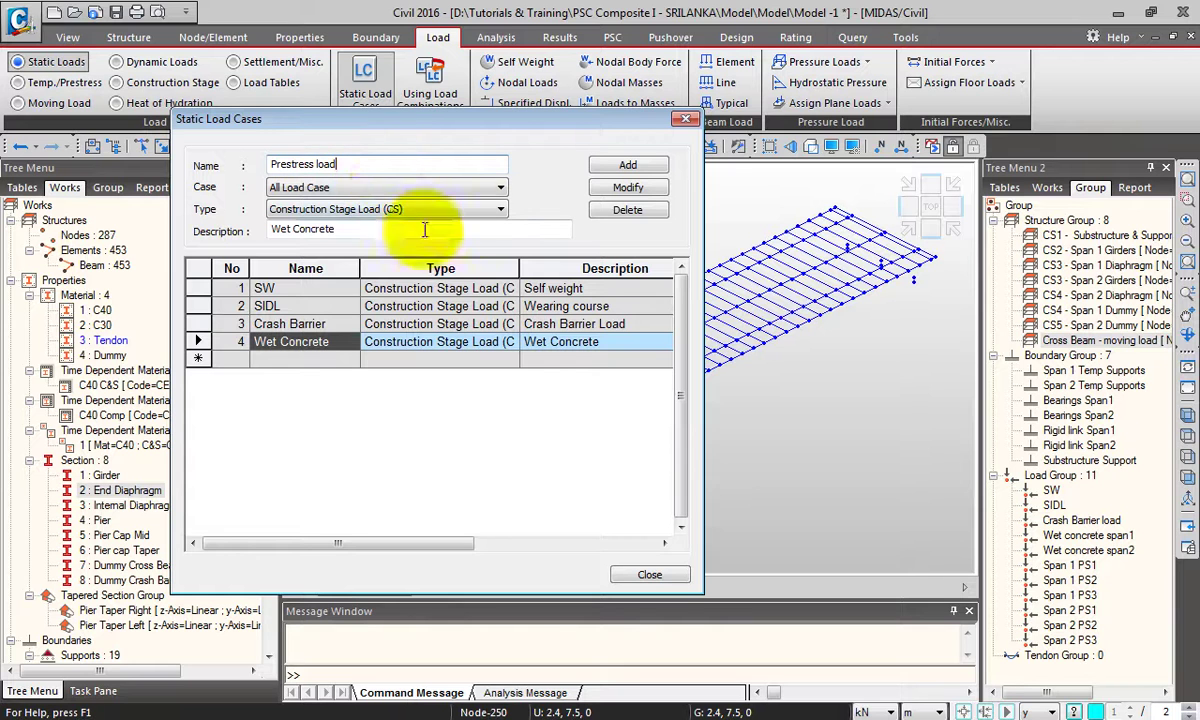
pyautogui.moveTo(345, 233); pyautogui.dragTo(272, 231)
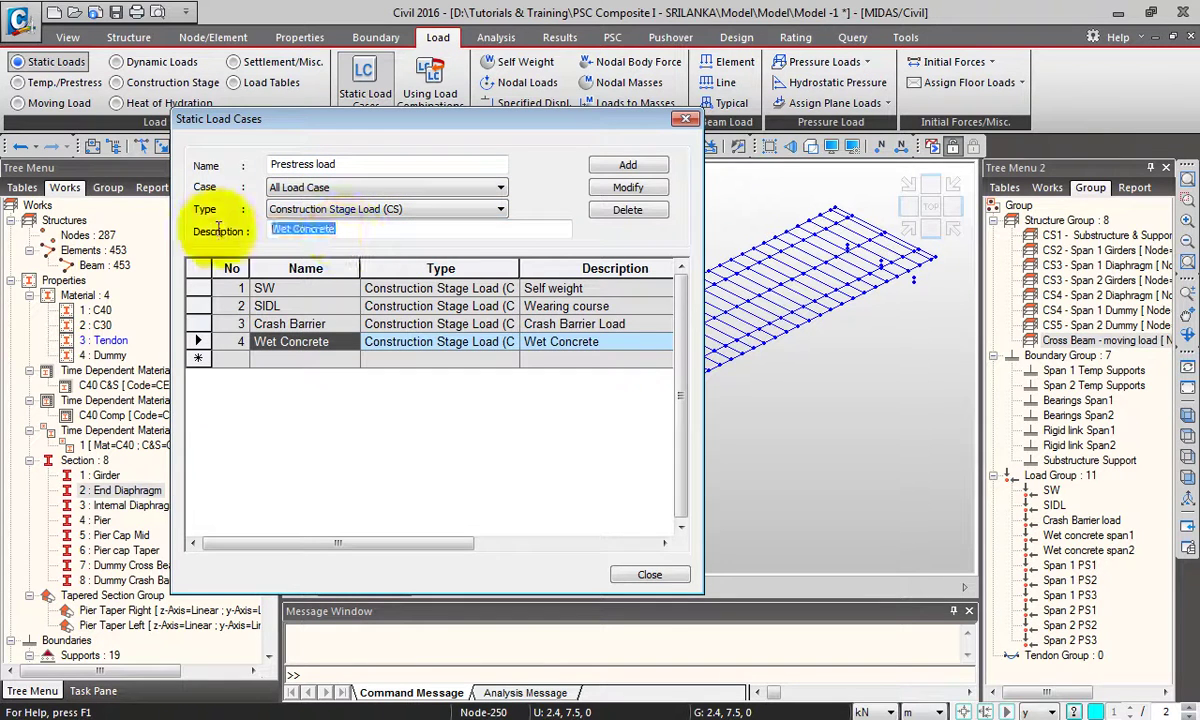
pyautogui.write('Prestr')
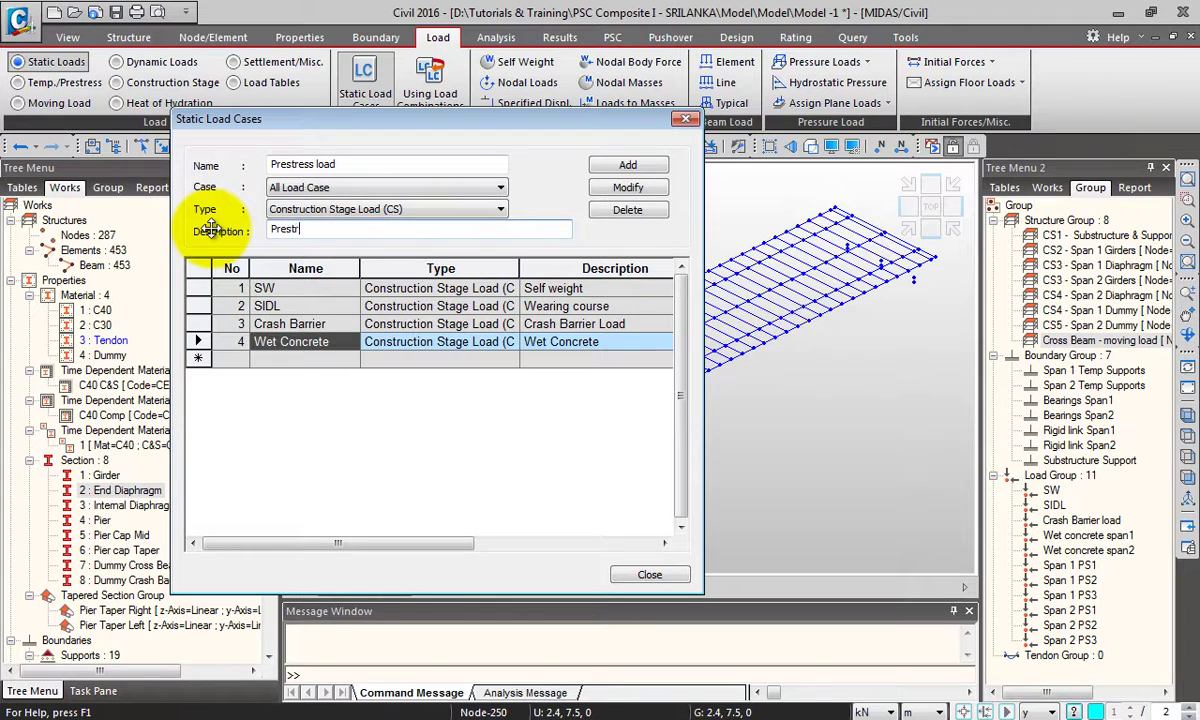
pyautogui.write('ess')
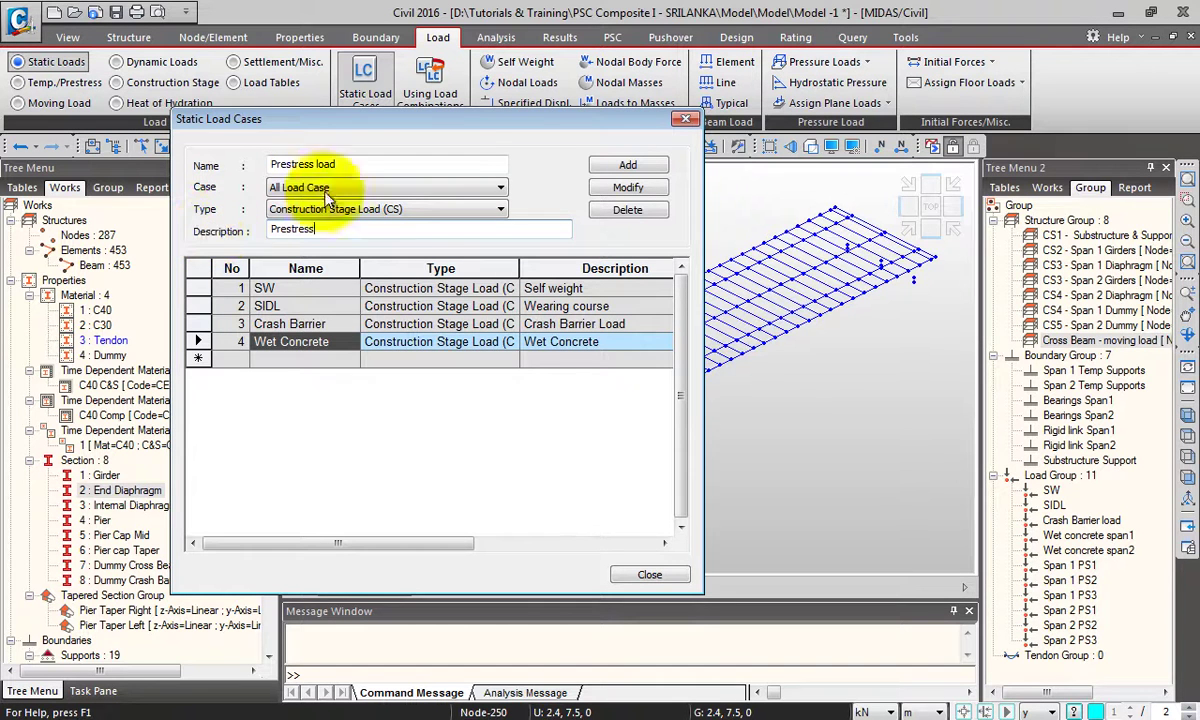
pyautogui.click(612, 164)
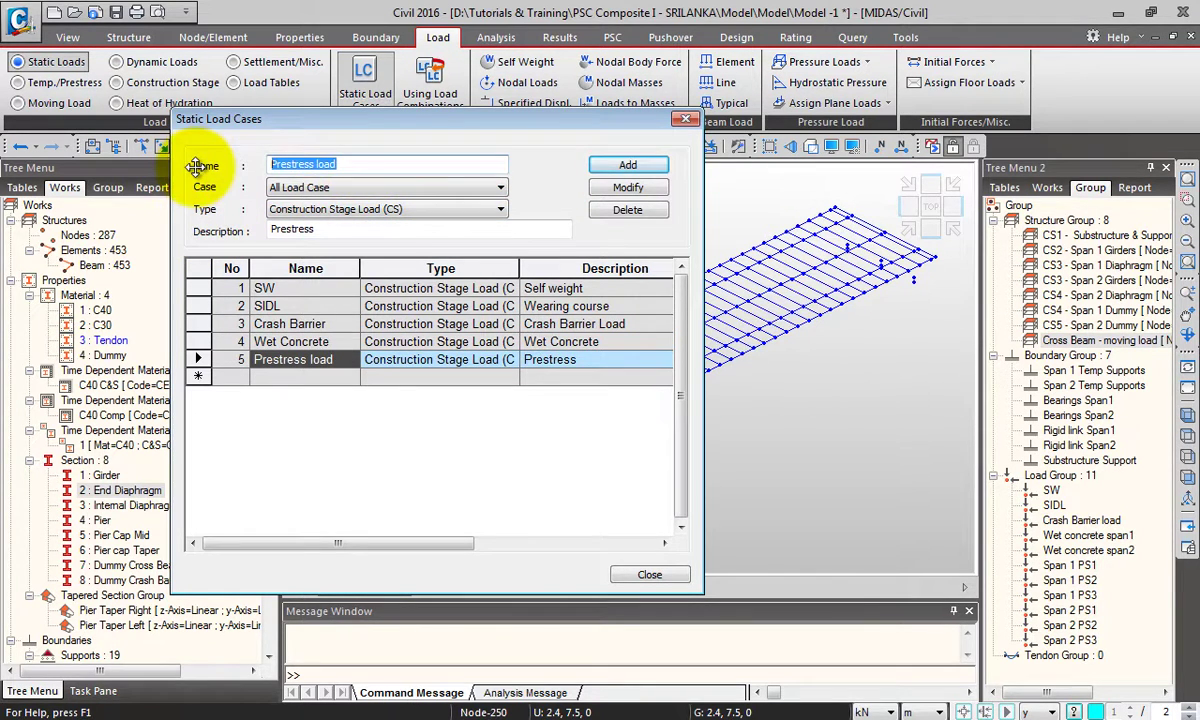
# Step: Add 'Braking load' as a Braking Load (BRK) case with description 'Braking force'
pyautogui.write('Braking')
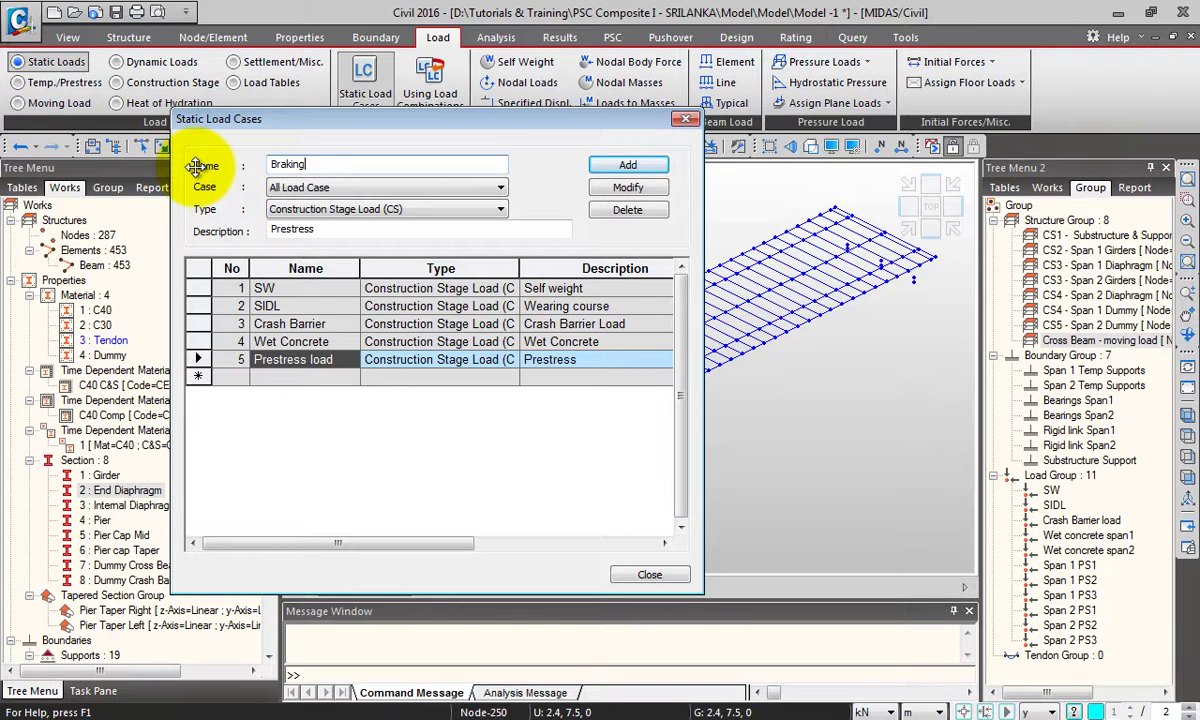
pyautogui.click(312, 208)
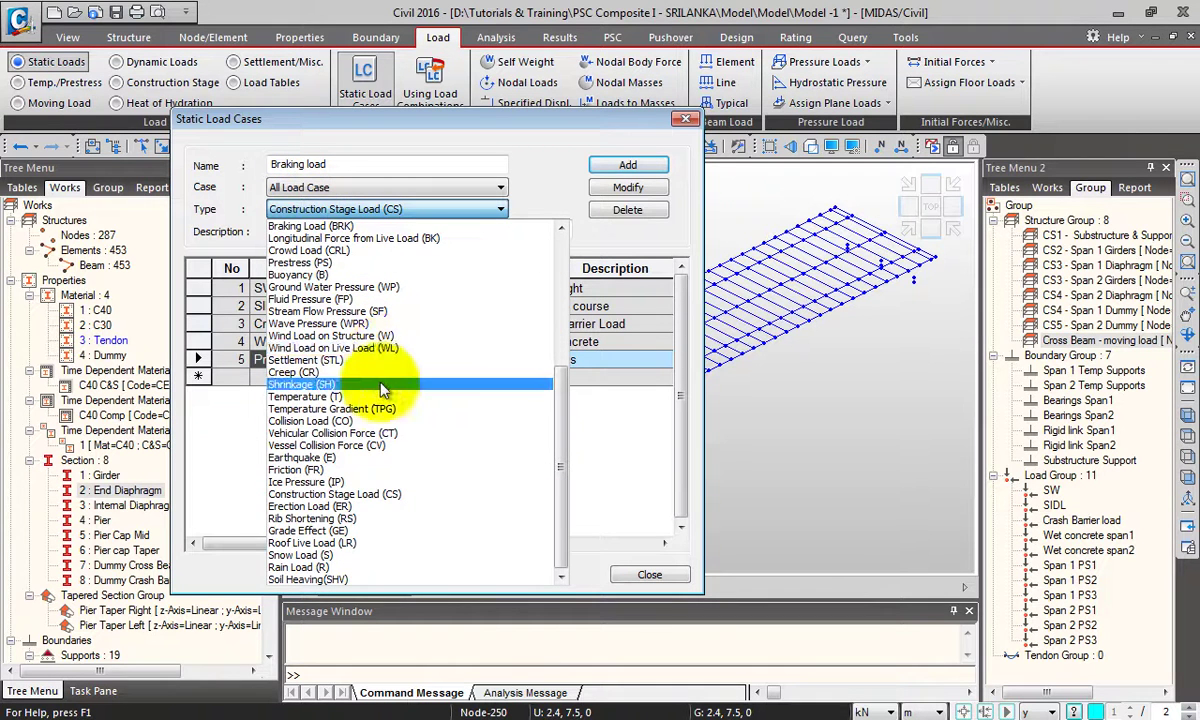
pyautogui.press('b')
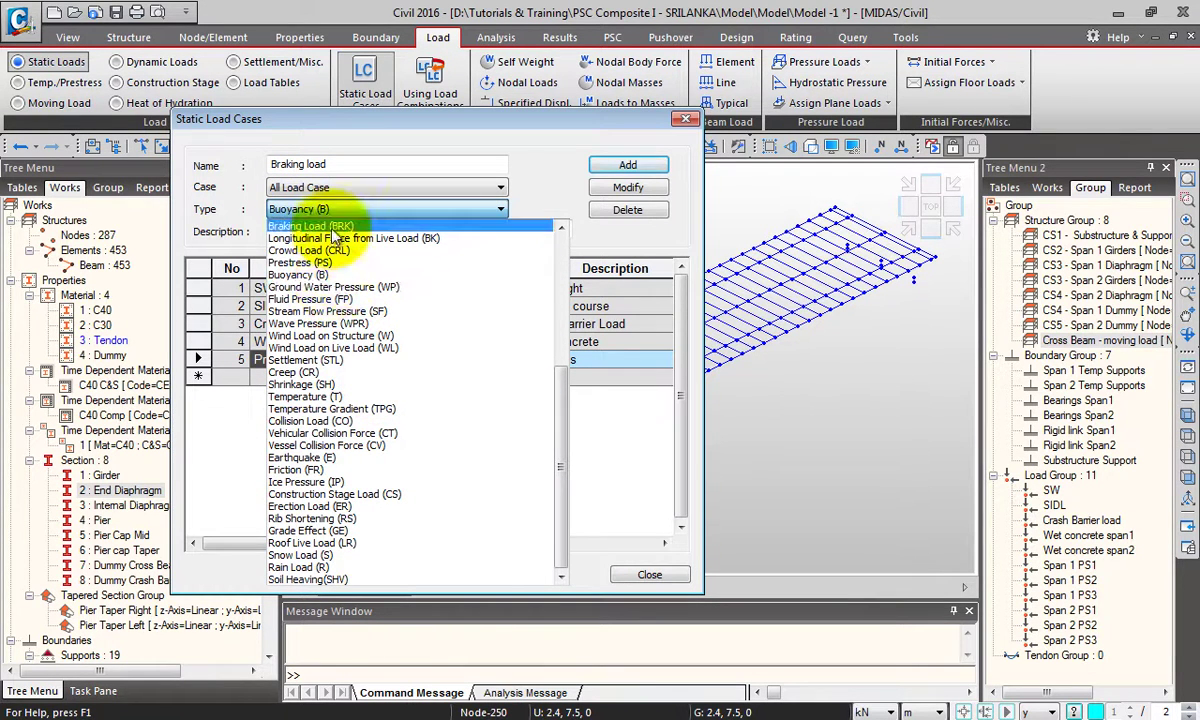
pyautogui.click(332, 227)
pyautogui.press('Tab')
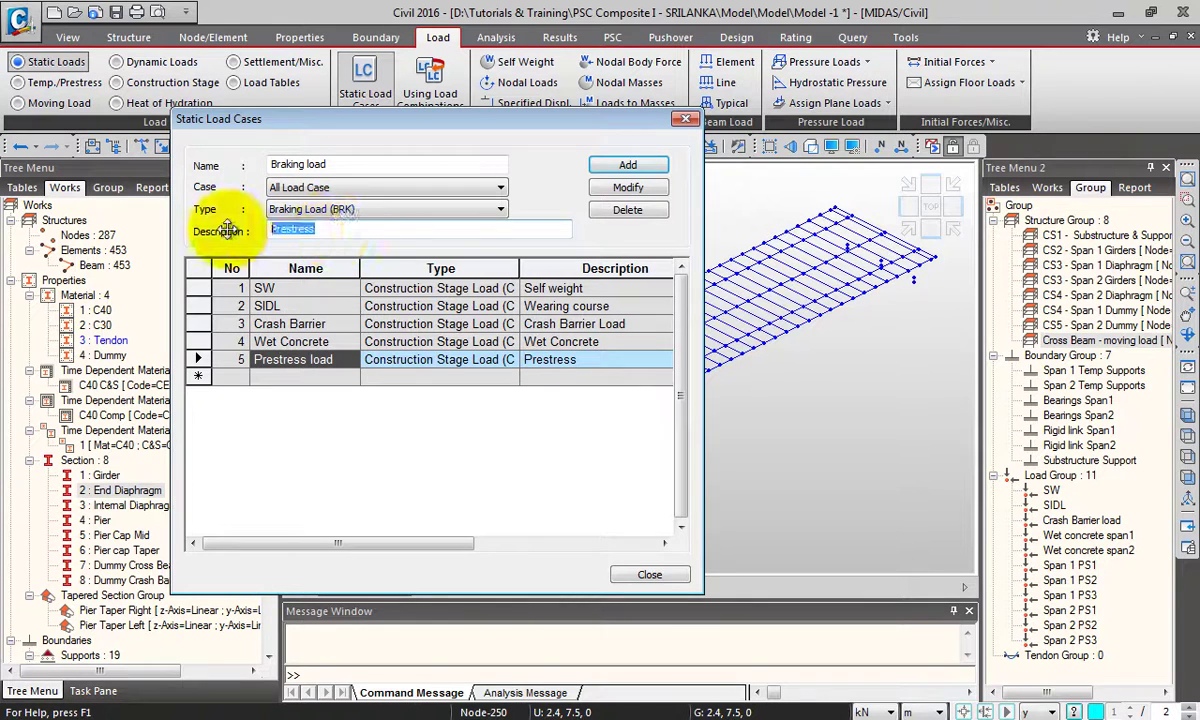
pyautogui.write('Braking force')
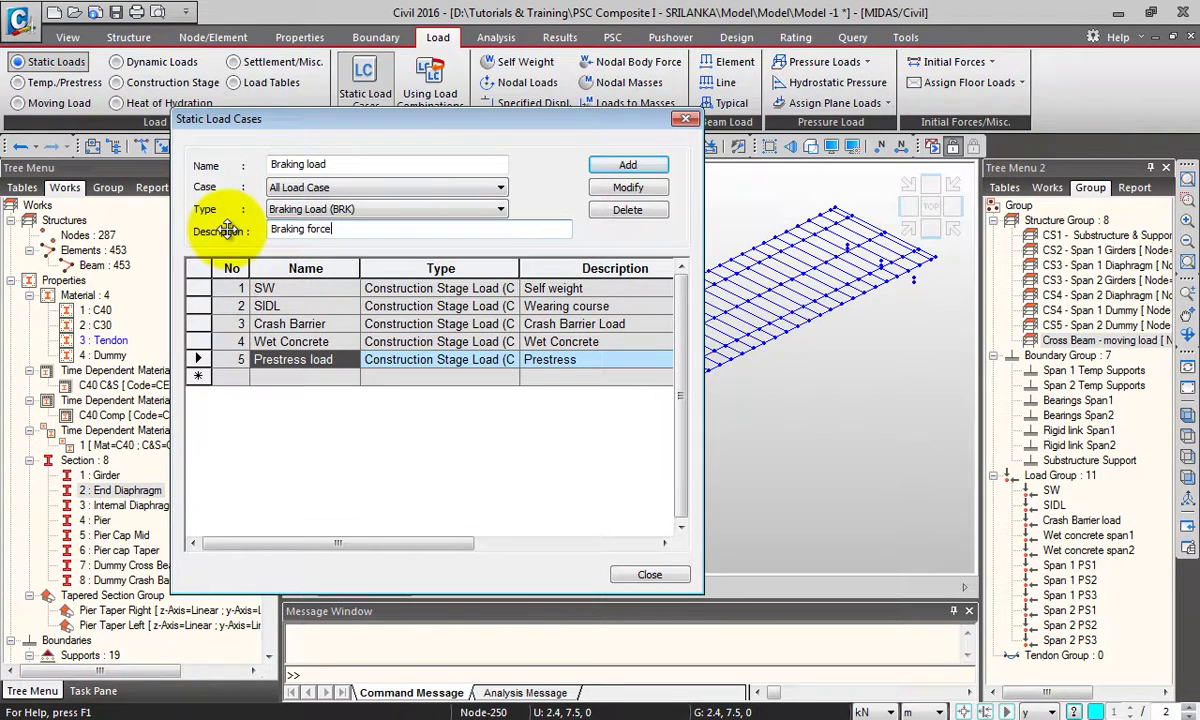
pyautogui.click(612, 164)
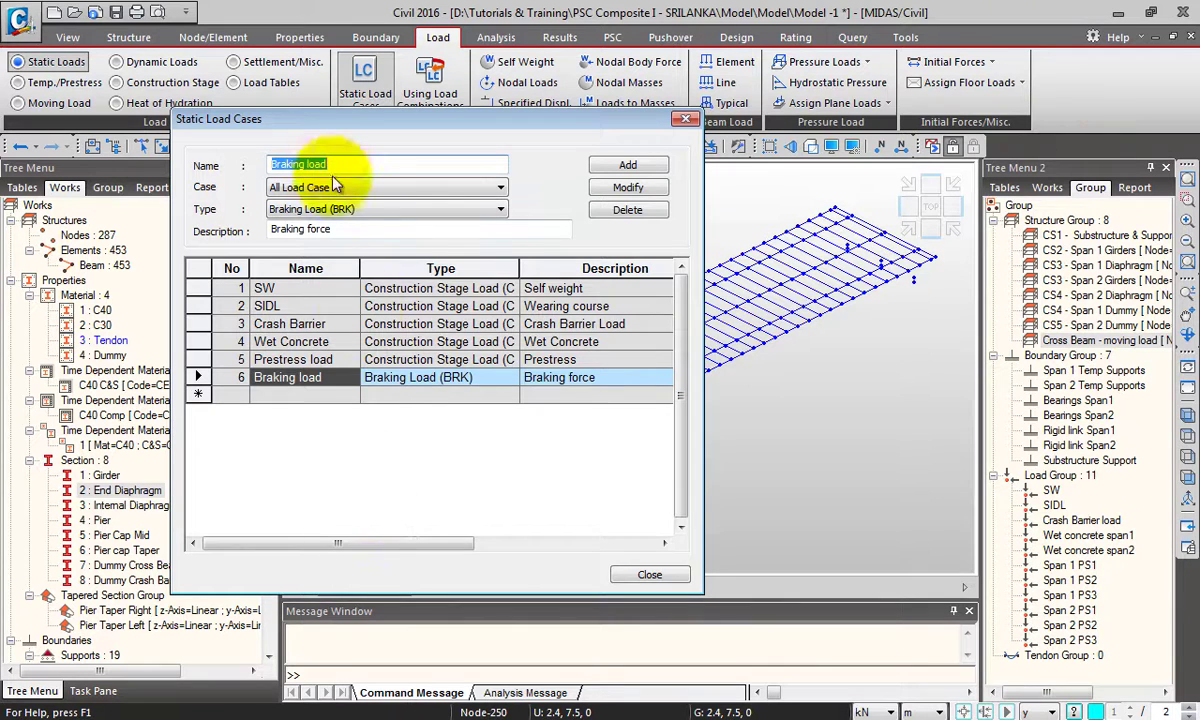
# Step: Add load case 'Wing load Longi.' described 'Wing load on SuperStructure'
pyautogui.press('End')
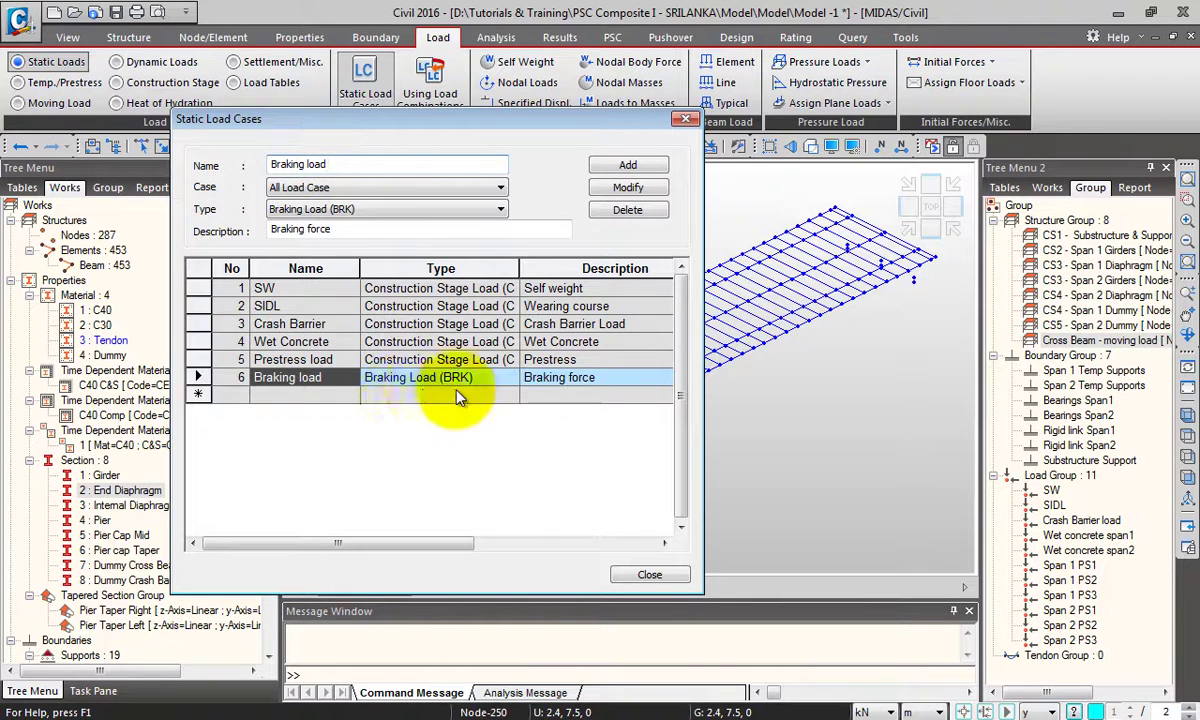
pyautogui.moveTo(362, 162); pyautogui.dragTo(209, 155)
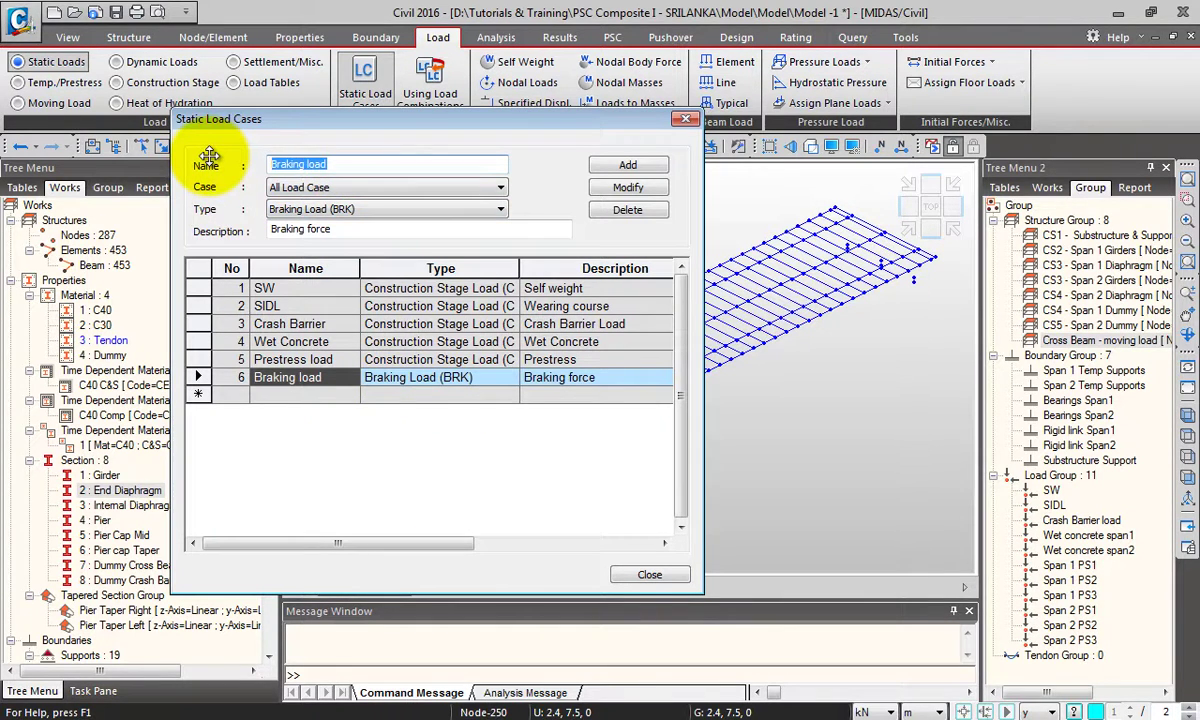
pyautogui.write('W')
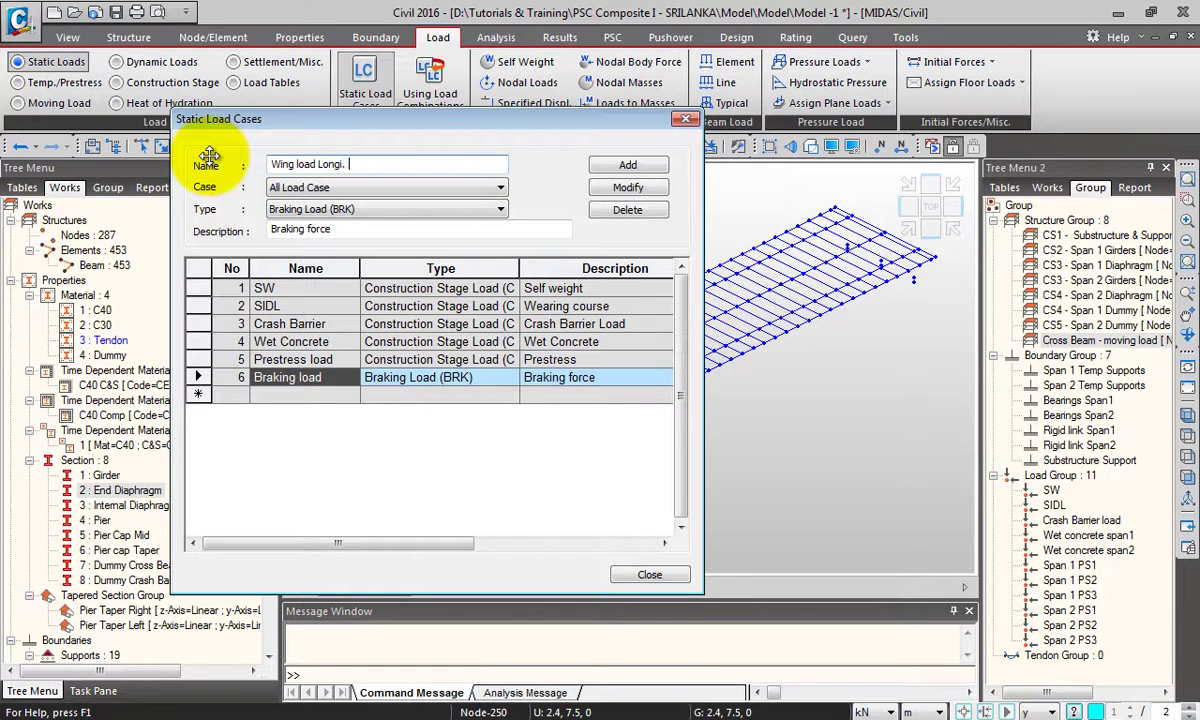
pyautogui.moveTo(348, 164); pyautogui.dragTo(222, 165)
pyautogui.hotkey('ctrl', 'c')
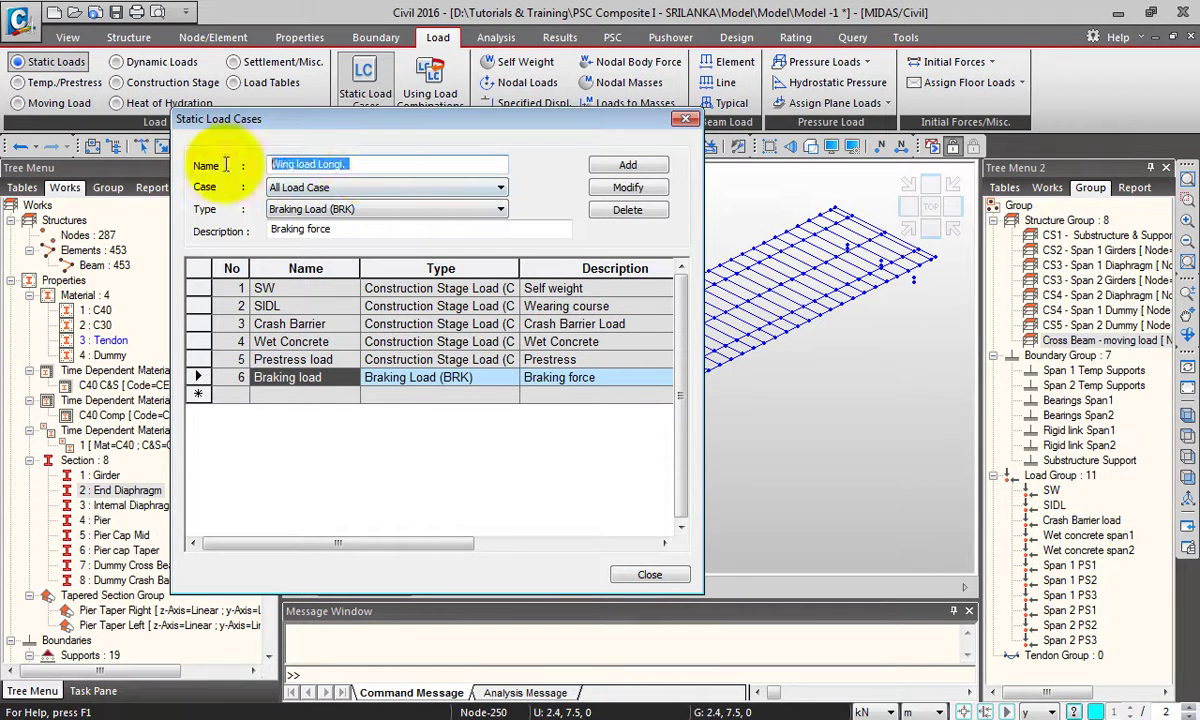
pyautogui.moveTo(388, 233); pyautogui.dragTo(196, 224)
pyautogui.hotkey('ctrl', 'v')
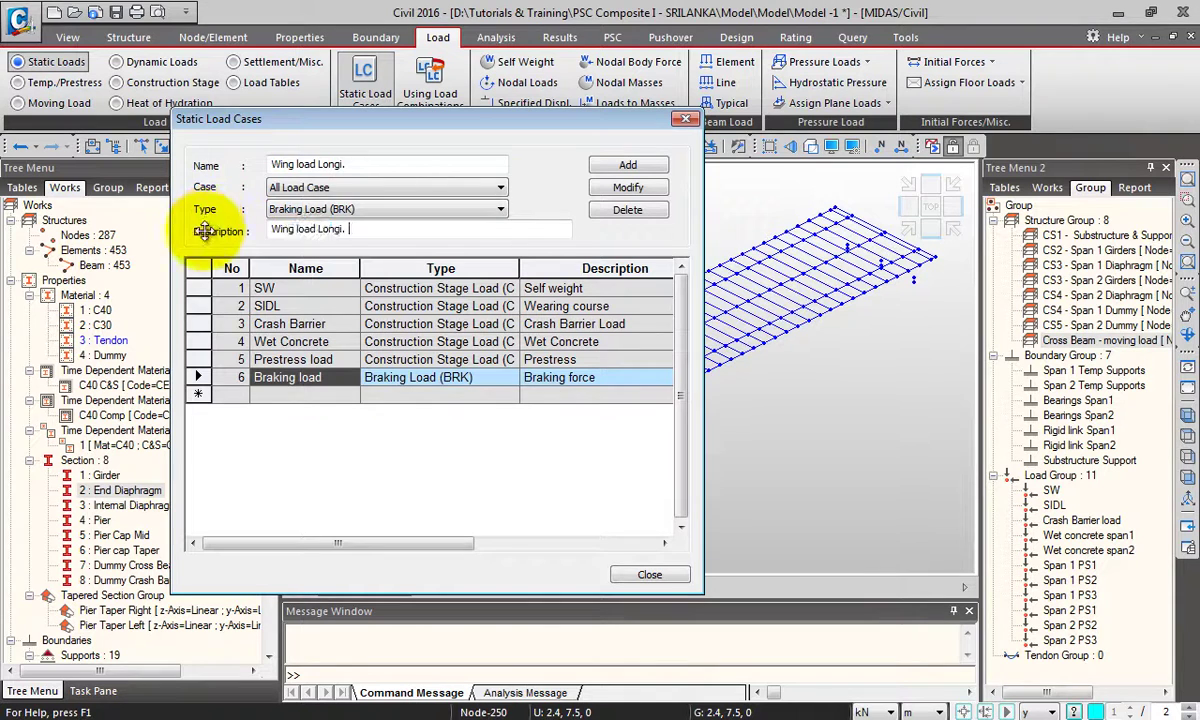
pyautogui.moveTo(318, 230); pyautogui.dragTo(421, 236)
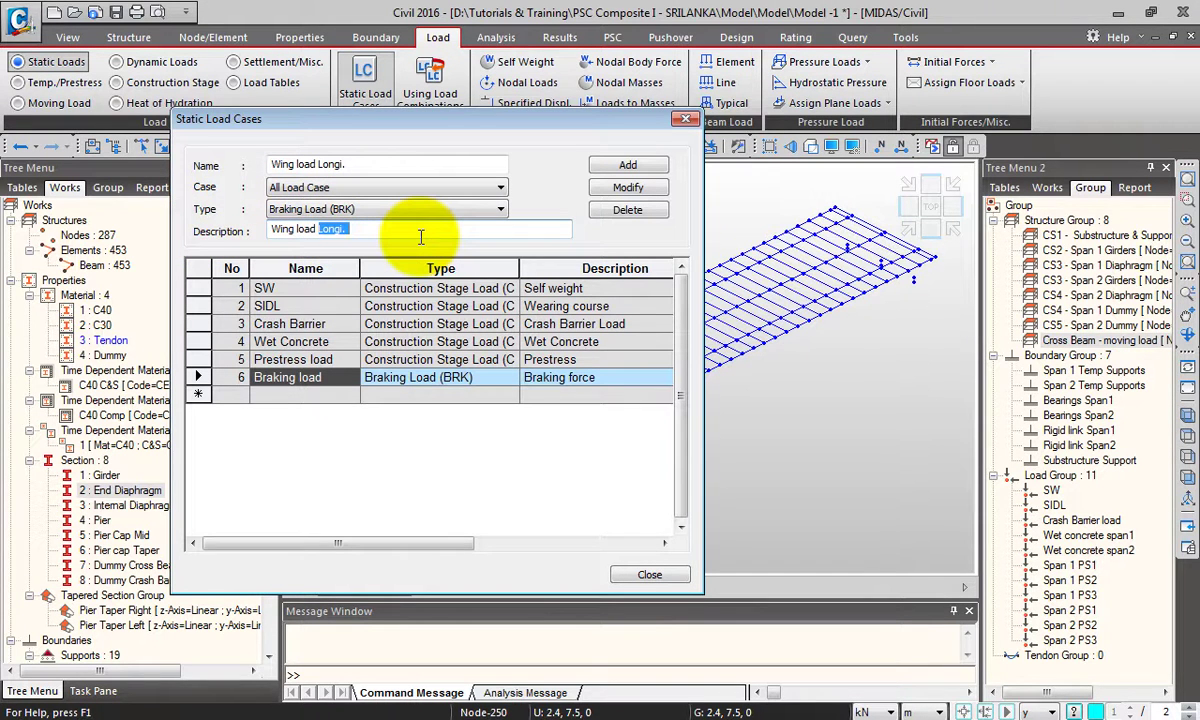
pyautogui.write('on ')
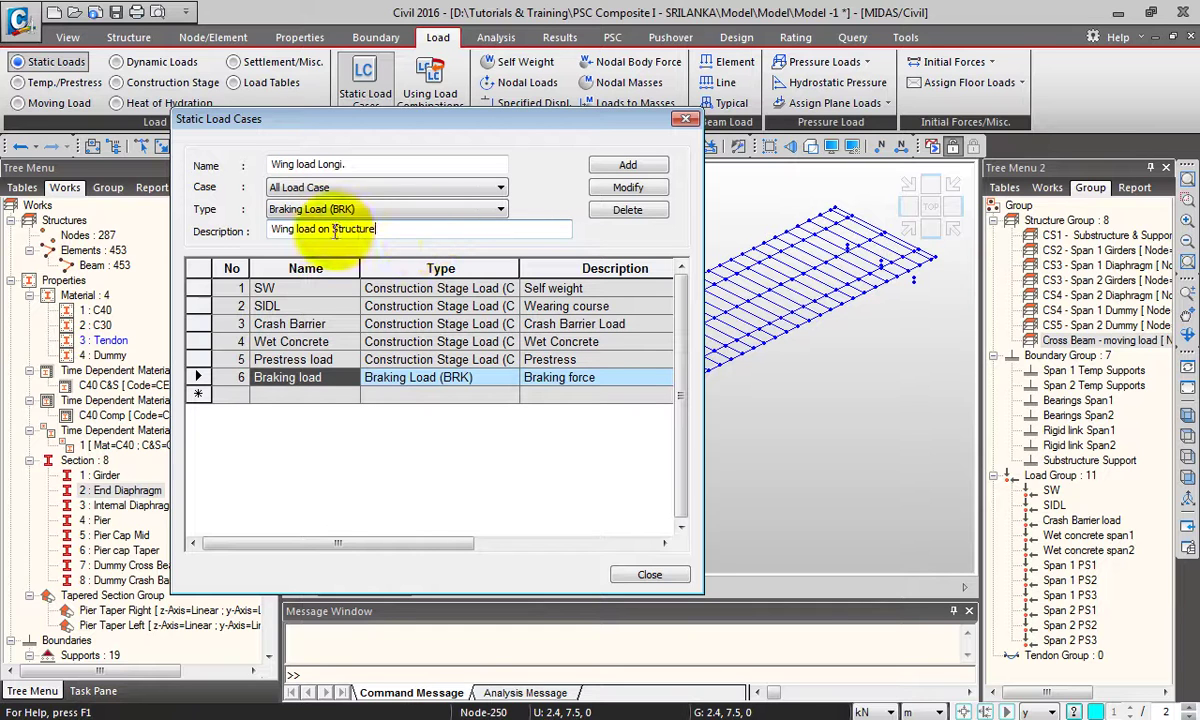
pyautogui.write('Super')
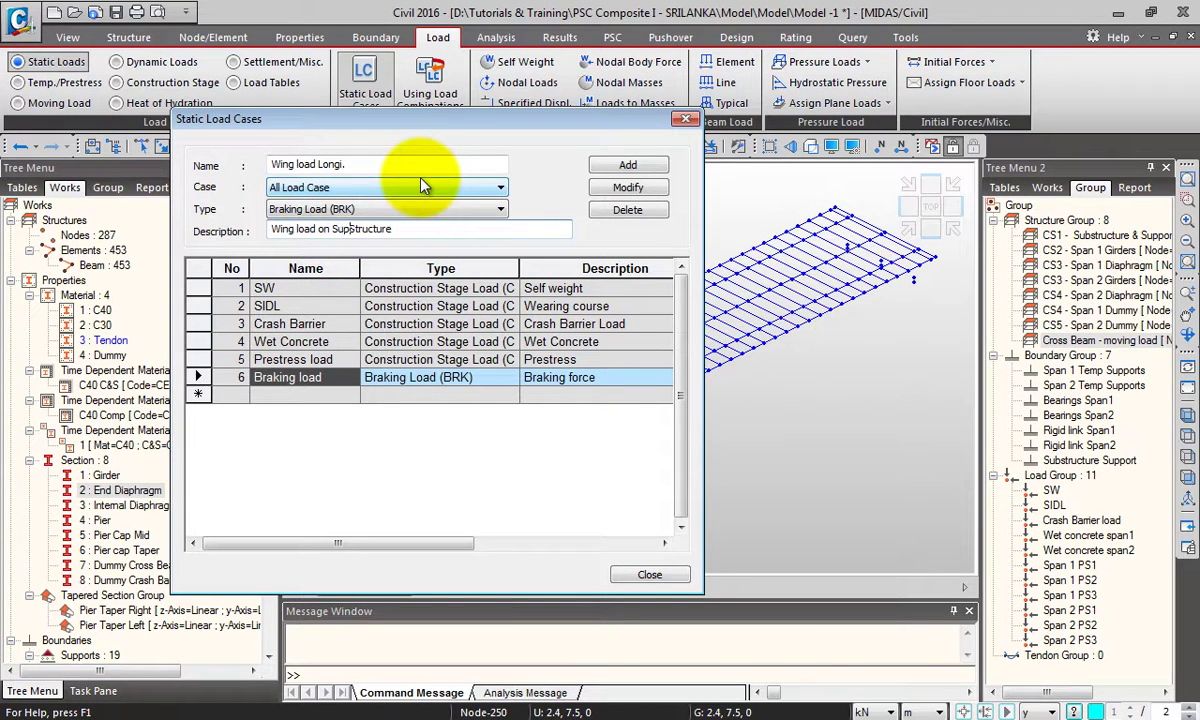
pyautogui.click(618, 166)
# Step: Add 'Wing load Trans' with the same description, then start typing the name 'Water current'
pyautogui.click(320, 165)
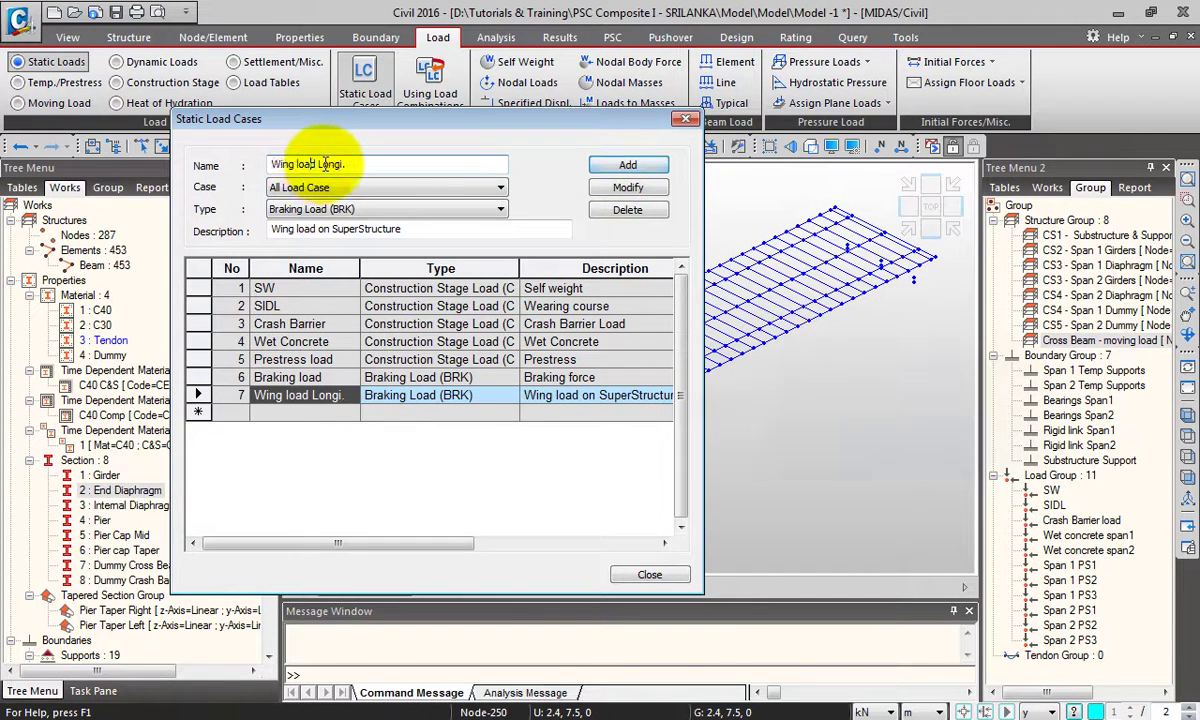
pyautogui.moveTo(320, 165); pyautogui.dragTo(410, 164)
pyautogui.write('Trans')
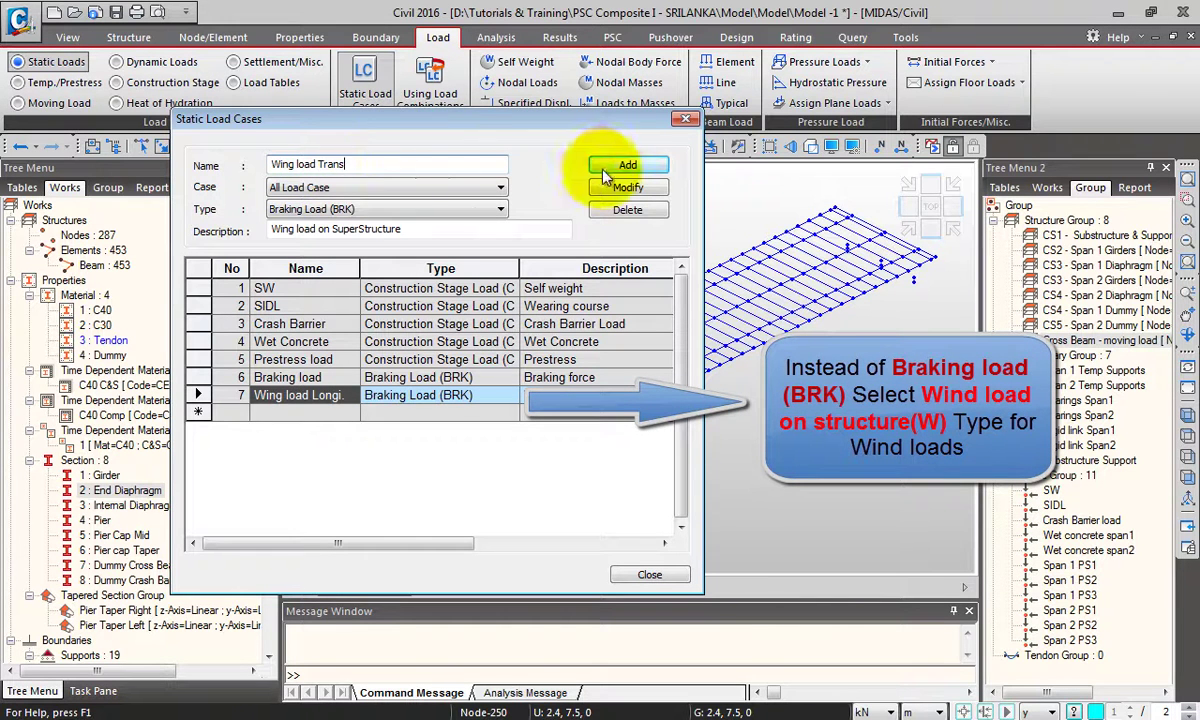
pyautogui.click(622, 165)
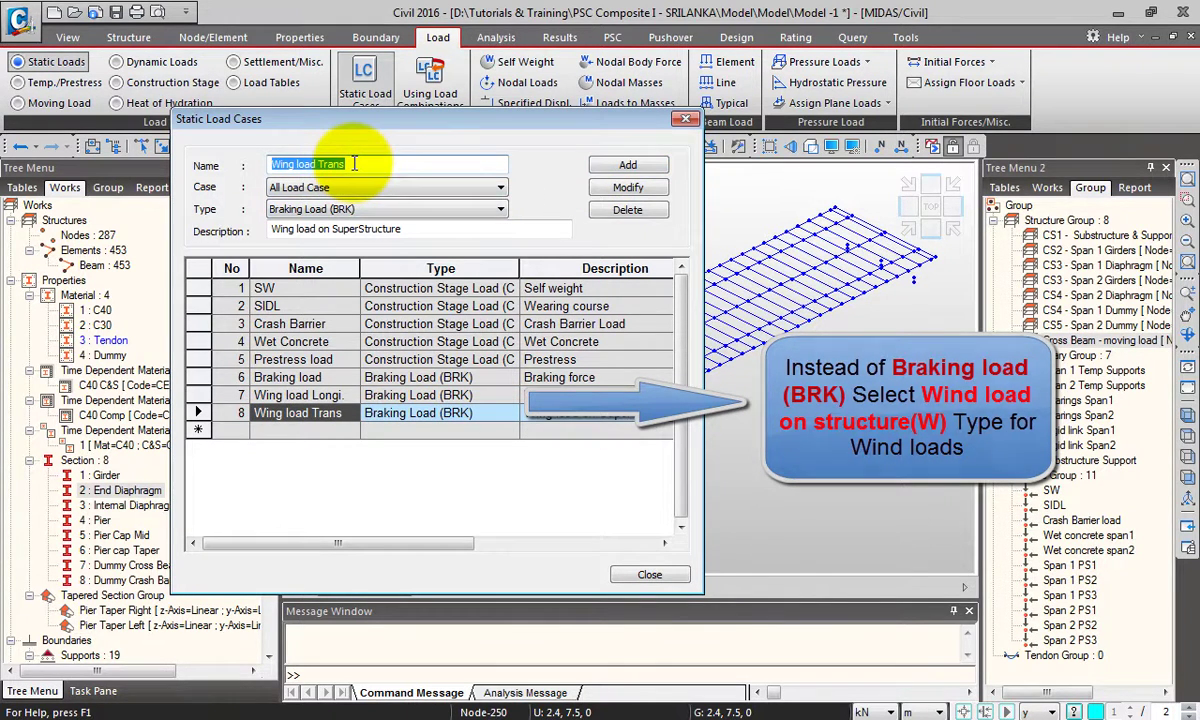
pyautogui.write('Water current')
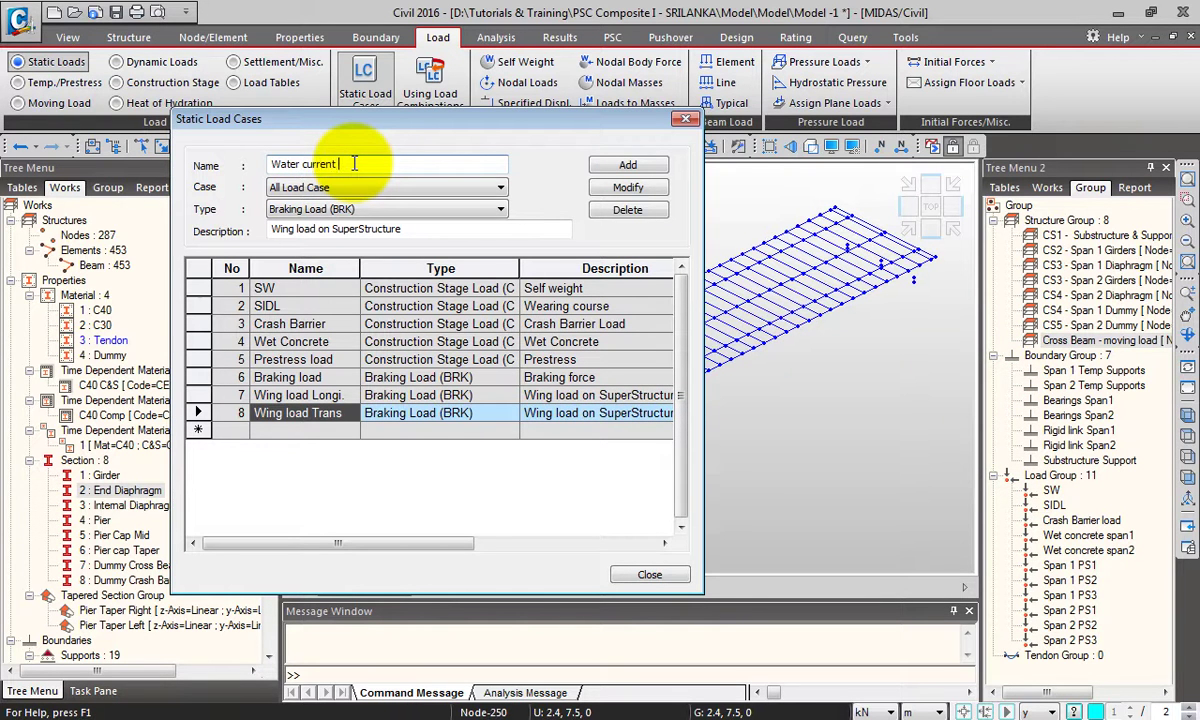
# Step: Add 'Water current' as a Wave Pressure (WPR) case described 'Water current load'
pyautogui.click(385, 209)
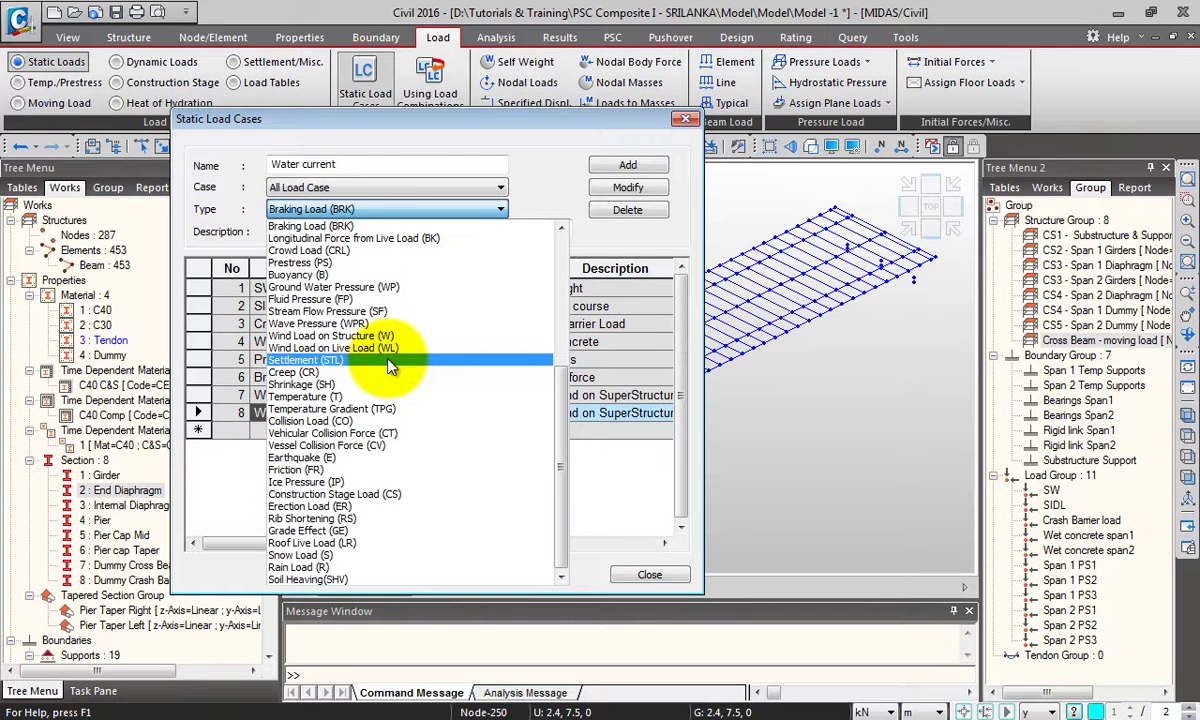
pyautogui.press('Up')
pyautogui.press('Up')
pyautogui.press('Up')
pyautogui.press('Up')
pyautogui.press('Up')
pyautogui.press('Up')
pyautogui.press('Up')
pyautogui.press('Up')
pyautogui.press('Up')
pyautogui.press('Up')
pyautogui.press('Up')
pyautogui.press('Up')
pyautogui.press('Up')
pyautogui.press('Up')
pyautogui.press('Up')
pyautogui.press('Up')
pyautogui.press('Up')
pyautogui.press('Up')
pyautogui.press('Up')
pyautogui.press('Up')
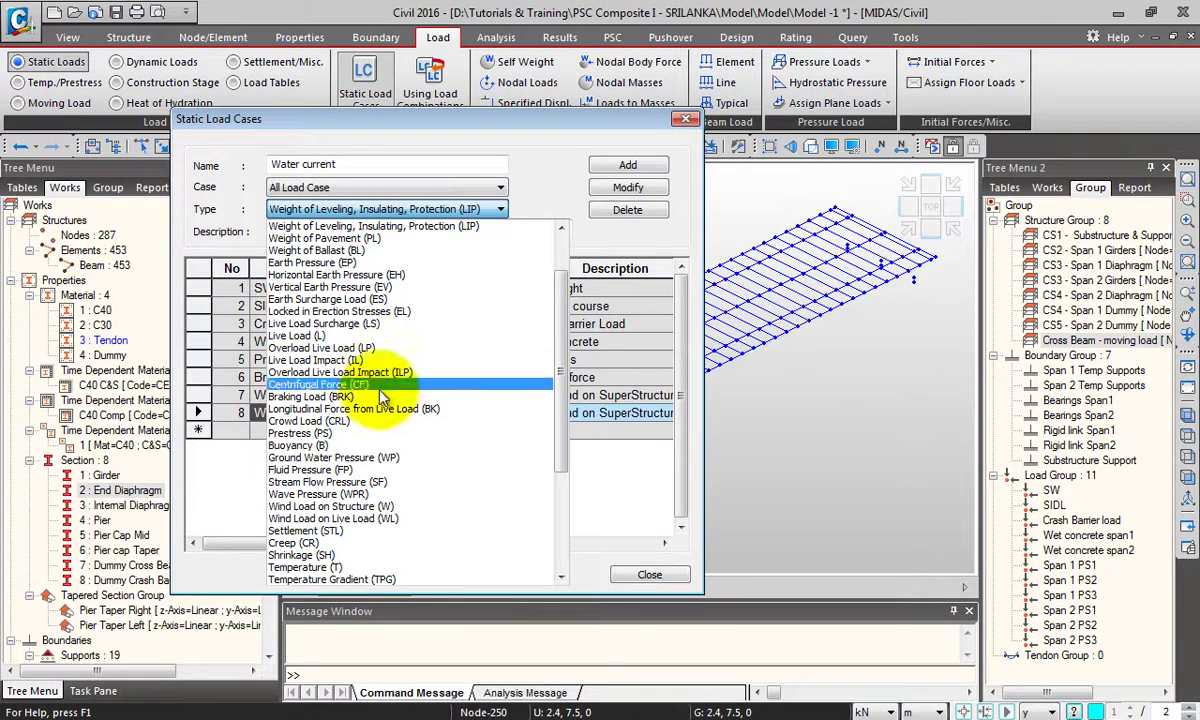
pyautogui.click(372, 494)
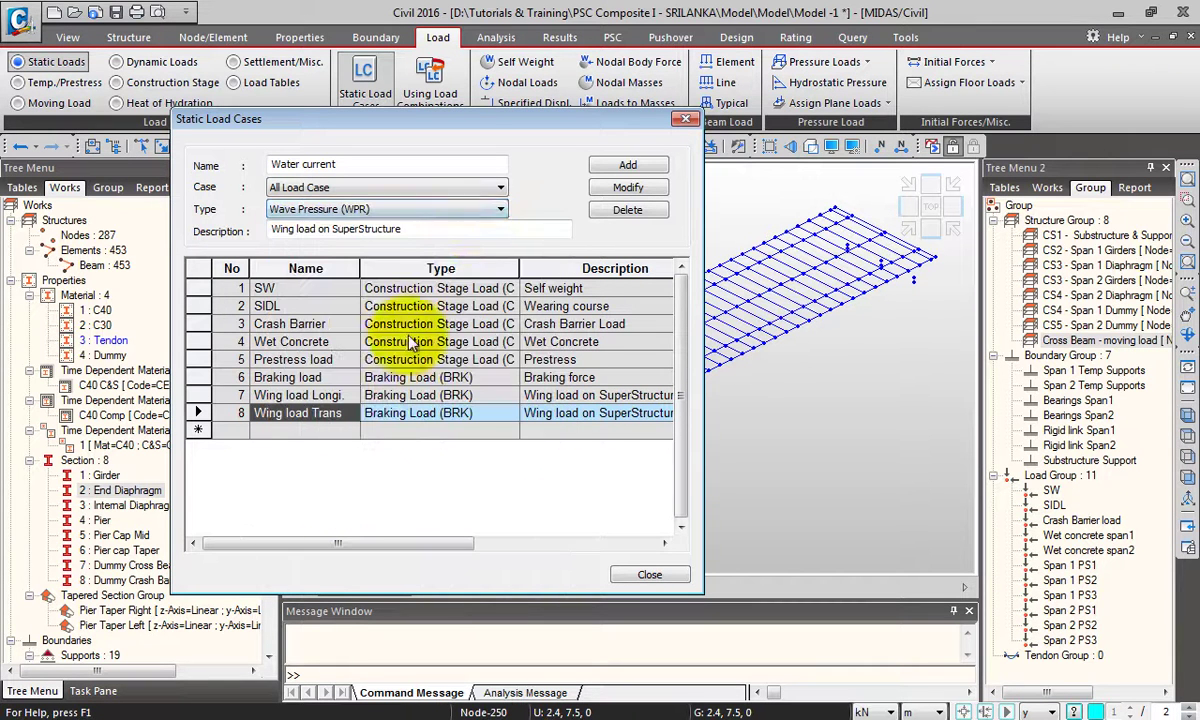
pyautogui.press('Tab')
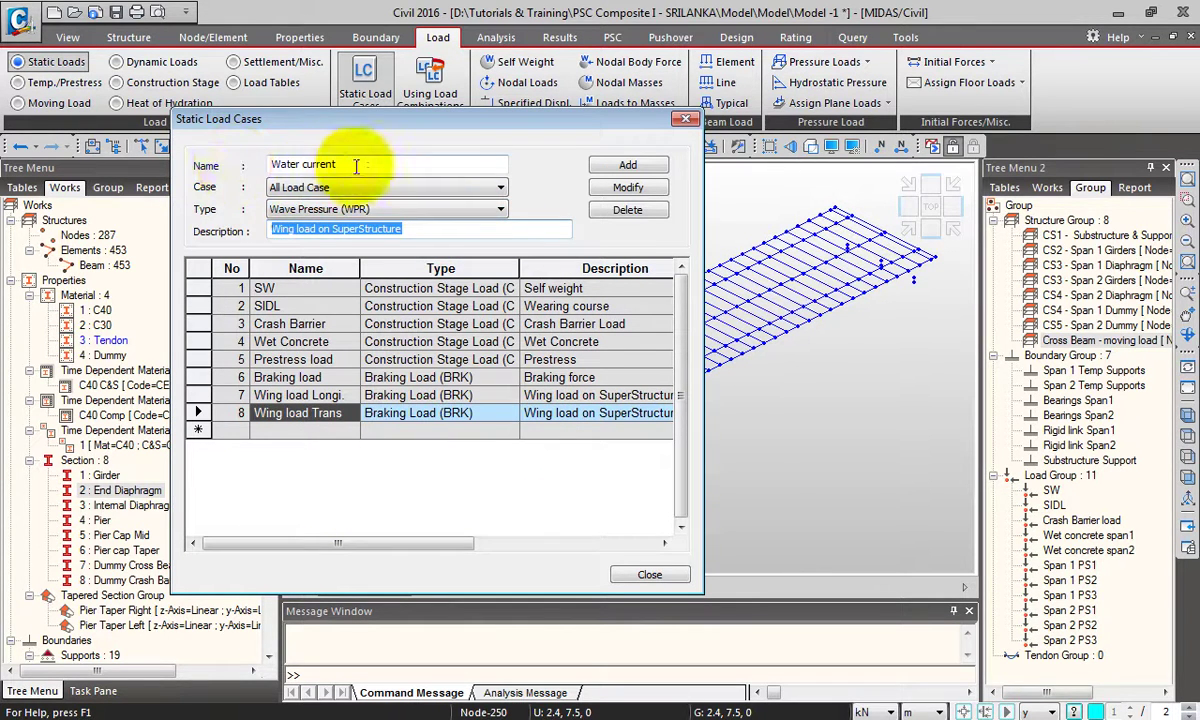
pyautogui.moveTo(352, 165); pyautogui.dragTo(193, 175)
pyautogui.hotkey('ctrl', 'c')
pyautogui.moveTo(410, 229); pyautogui.dragTo(200, 231)
pyautogui.hotkey('ctrl', 'v')
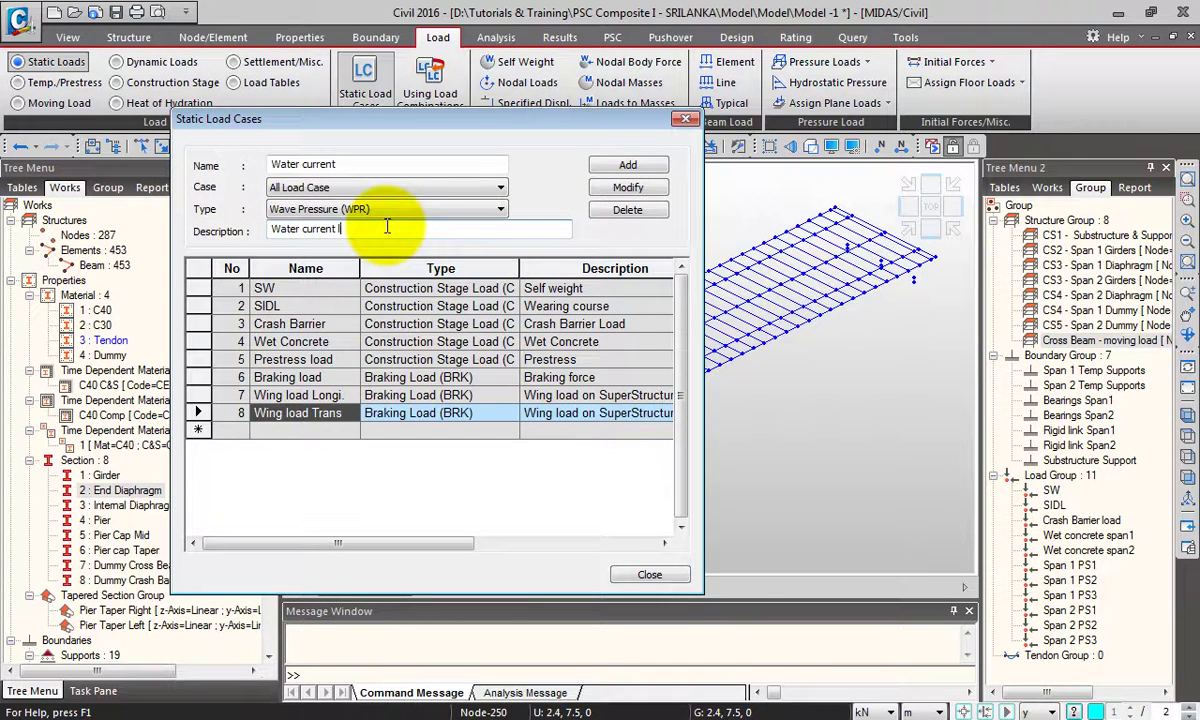
pyautogui.write('load')
pyautogui.click(615, 165)
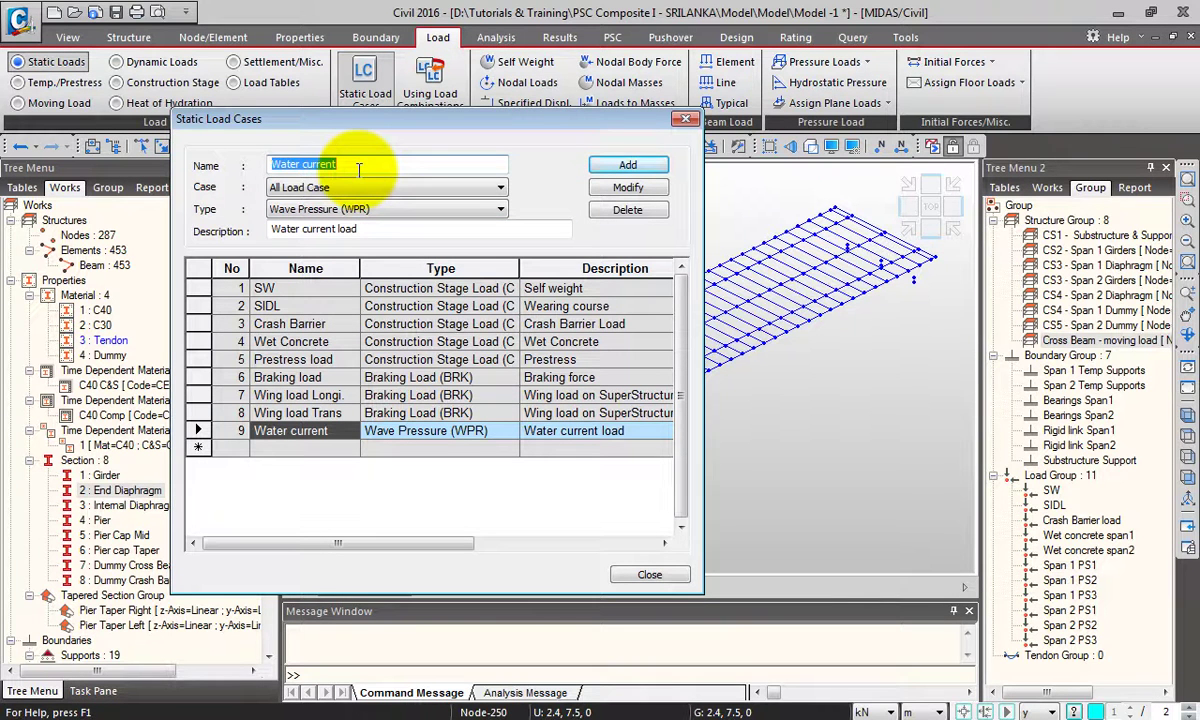
# Step: Add 'Log impact' as a Collision Load (CO) case with an empty description
pyautogui.write('log impa')
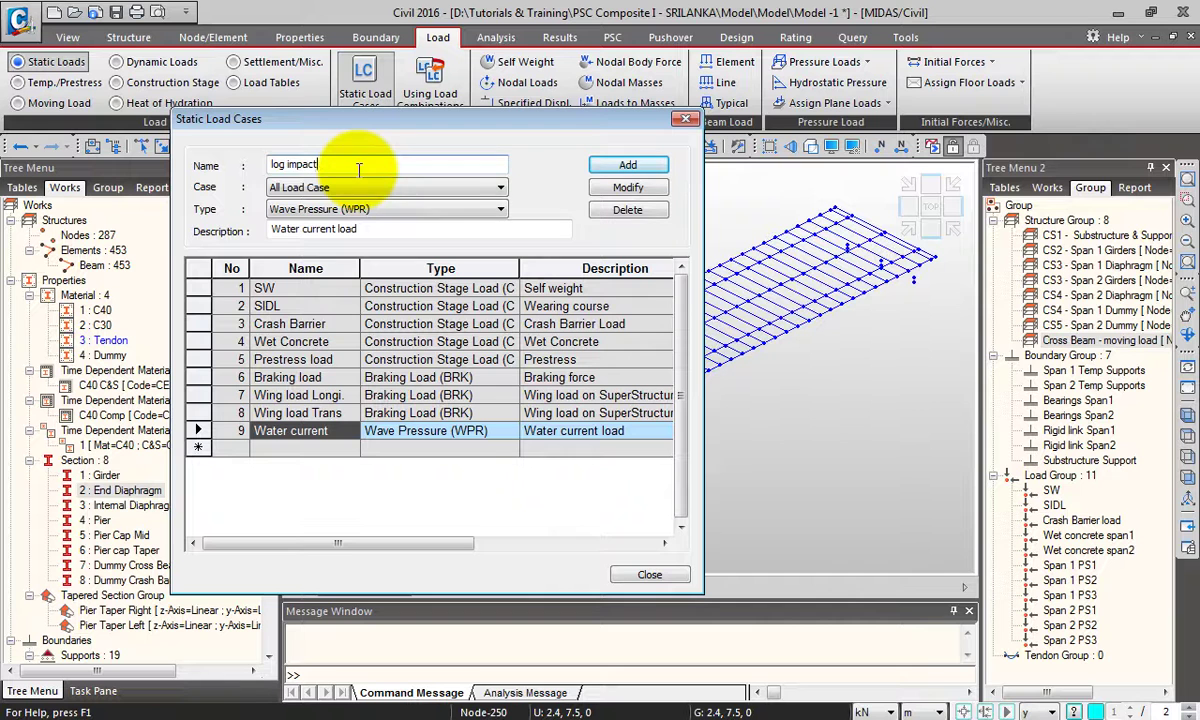
pyautogui.write('ct')
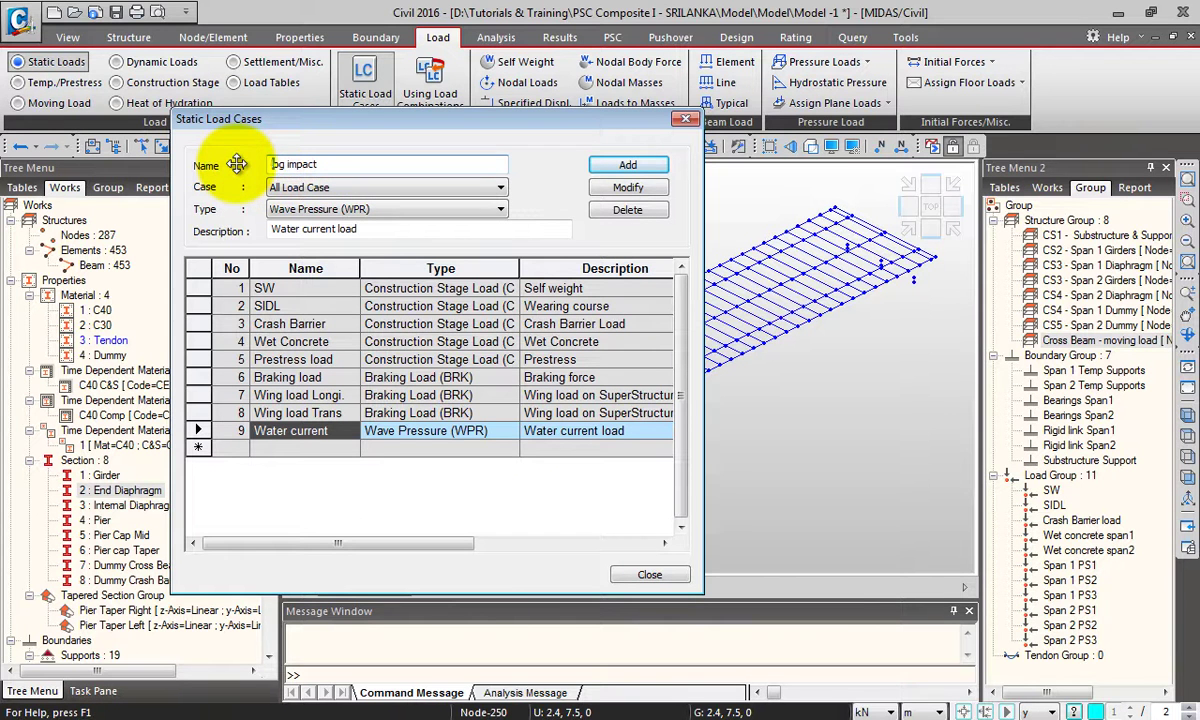
pyautogui.write('L')
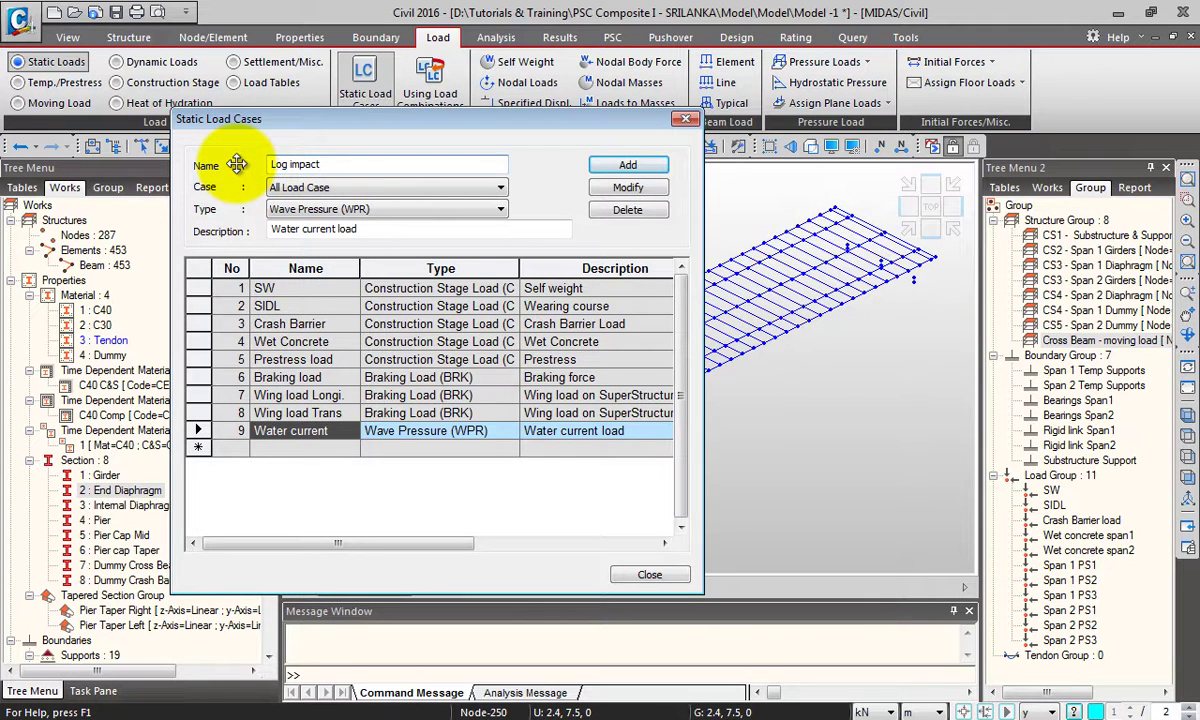
pyautogui.click(331, 210)
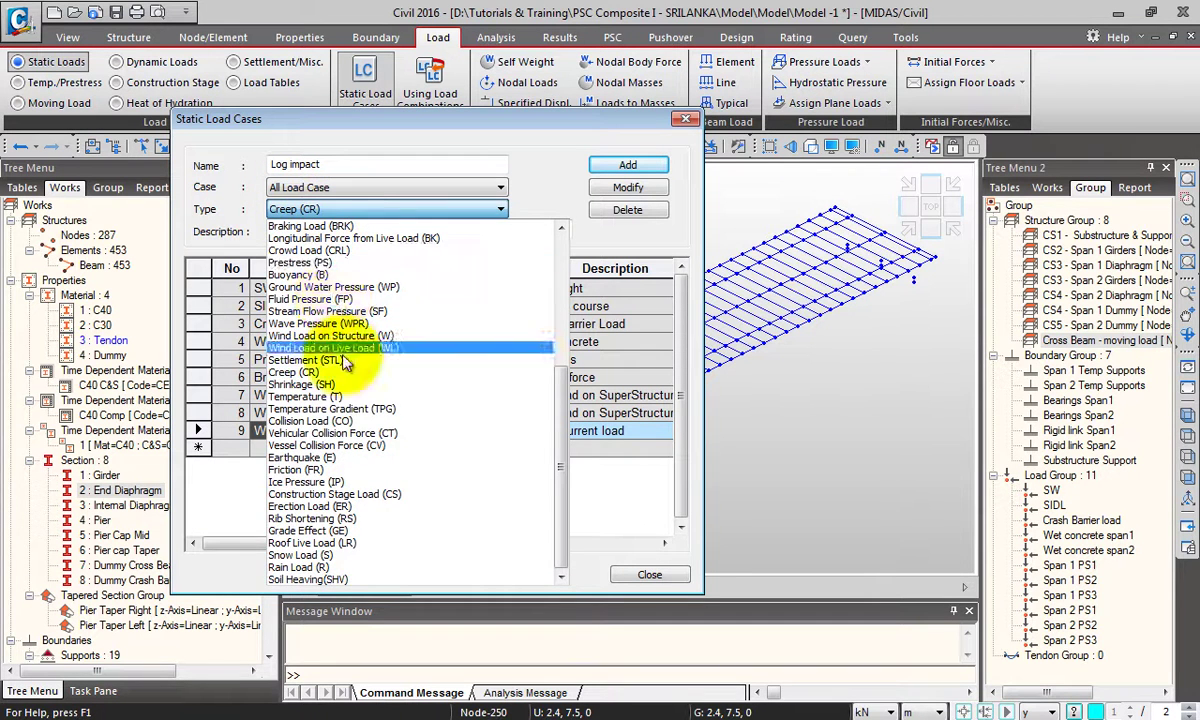
pyautogui.click(318, 421)
pyautogui.moveTo(408, 231); pyautogui.dragTo(166, 236)
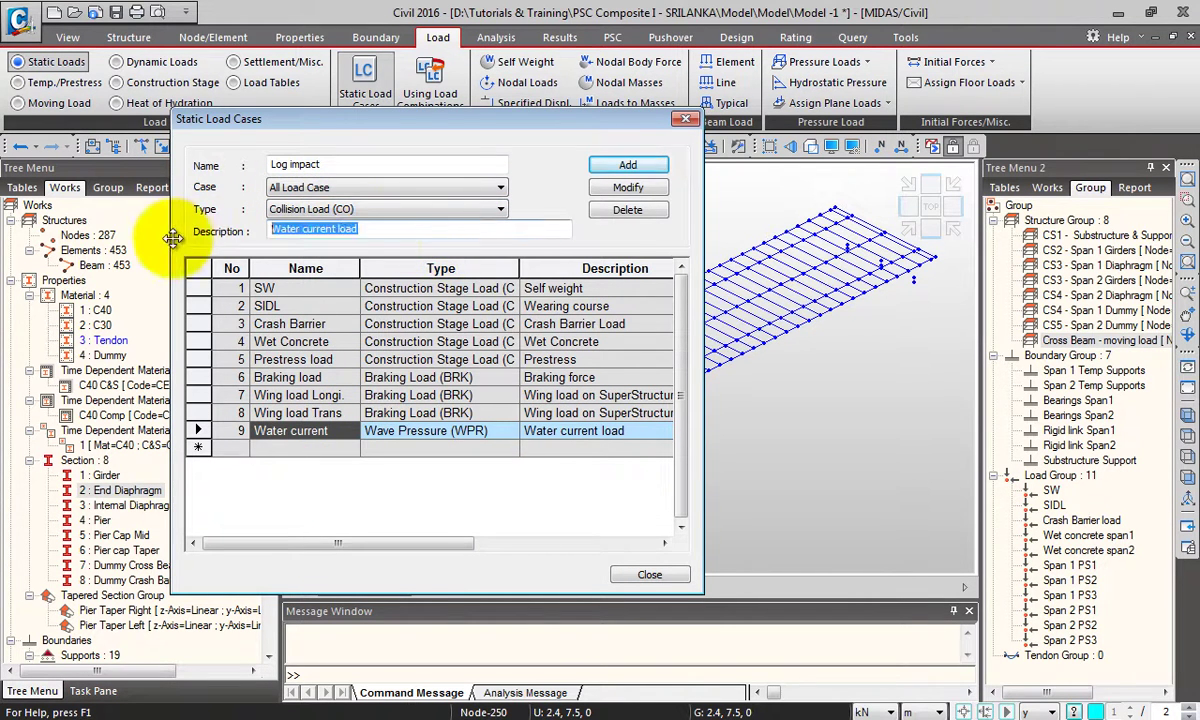
pyautogui.press('Delete')
pyautogui.click(619, 166)
pyautogui.moveTo(270, 164); pyautogui.dragTo(372, 160)
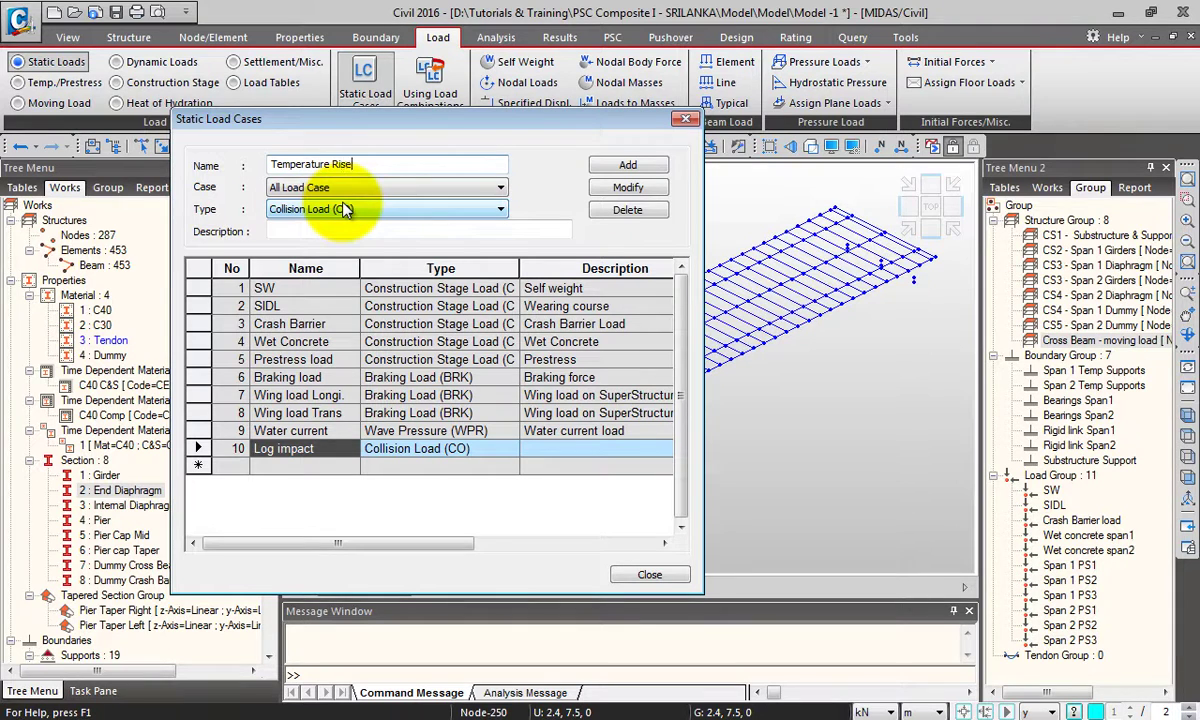
# Step: Add Temperature (T) load cases 'Temperature Rise' and 'Temperature Fall'
pyautogui.click(410, 210)
pyautogui.scroll(-8, 405, 255)
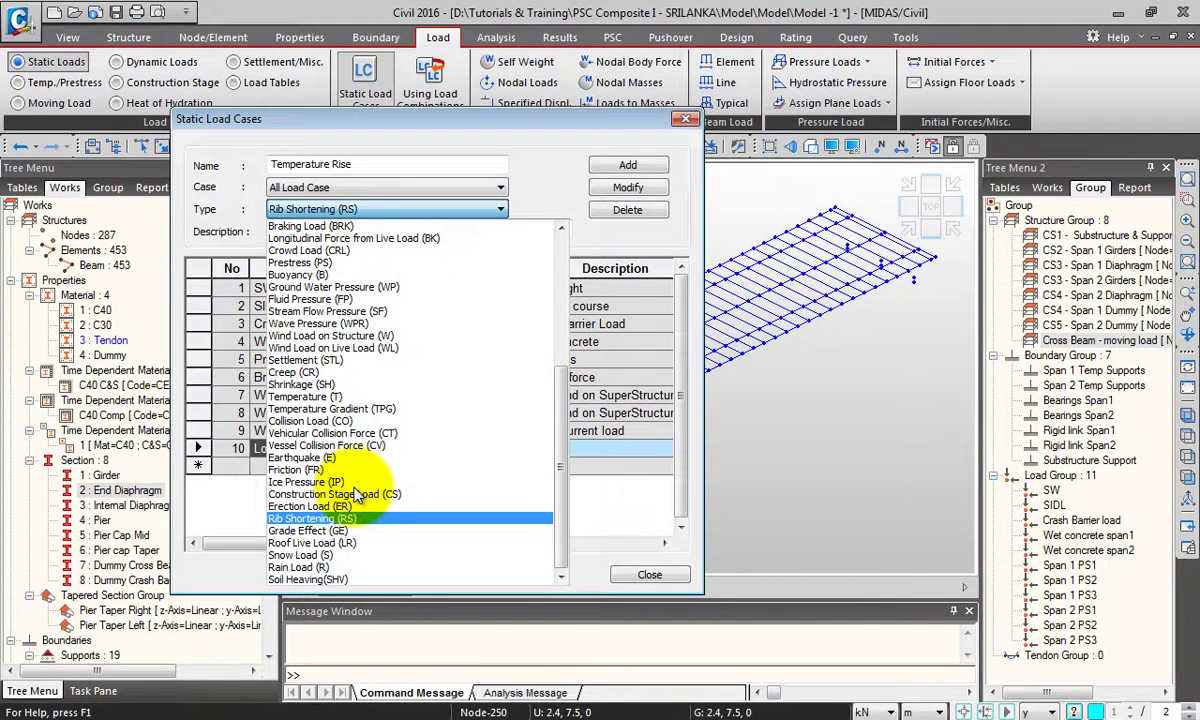
pyautogui.click(330, 397)
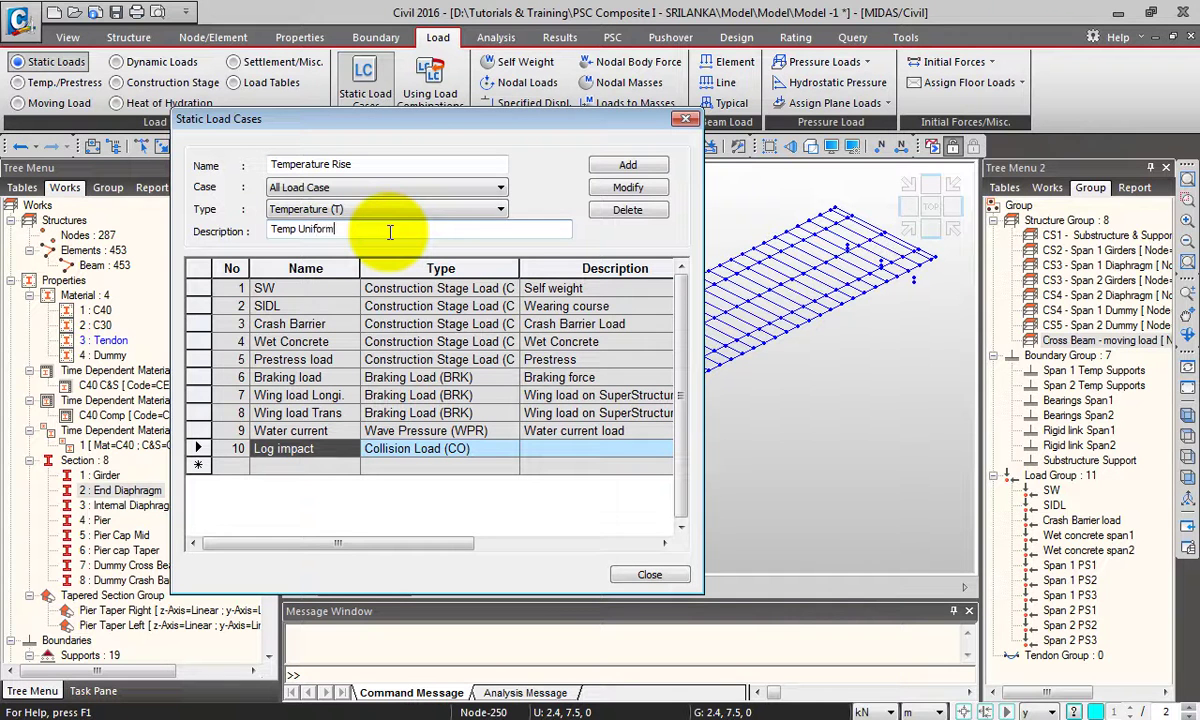
pyautogui.click(627, 165)
pyautogui.doubleClick(341, 164)
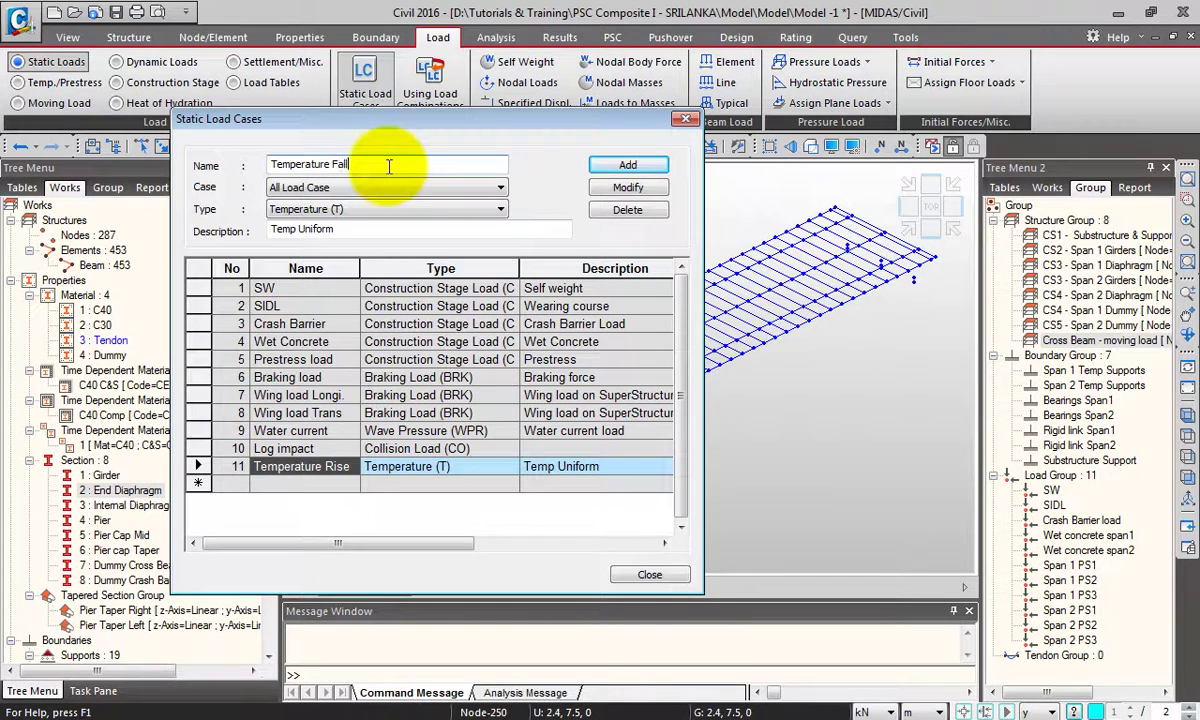
pyautogui.click(627, 165)
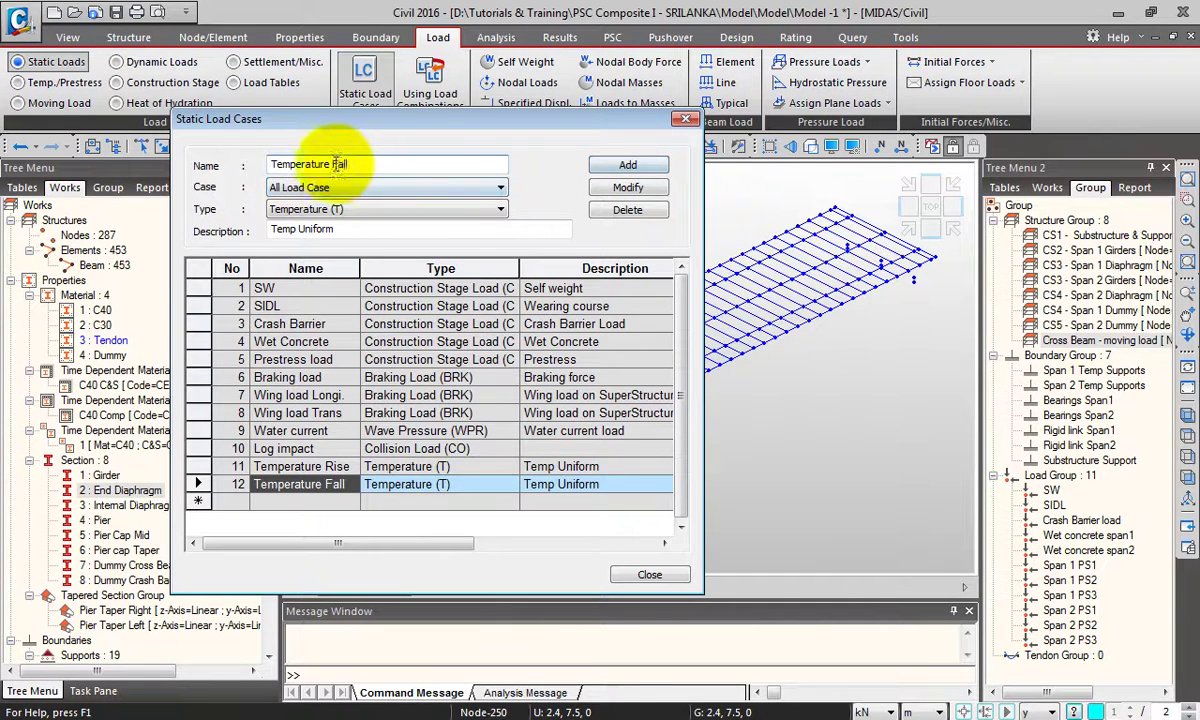
# Step: Add 'Positive Temp. Grad' and 'Negative Temp. Grad' described 'Temp Gradient', then close the list
pyautogui.moveTo(383, 164); pyautogui.dragTo(197, 162)
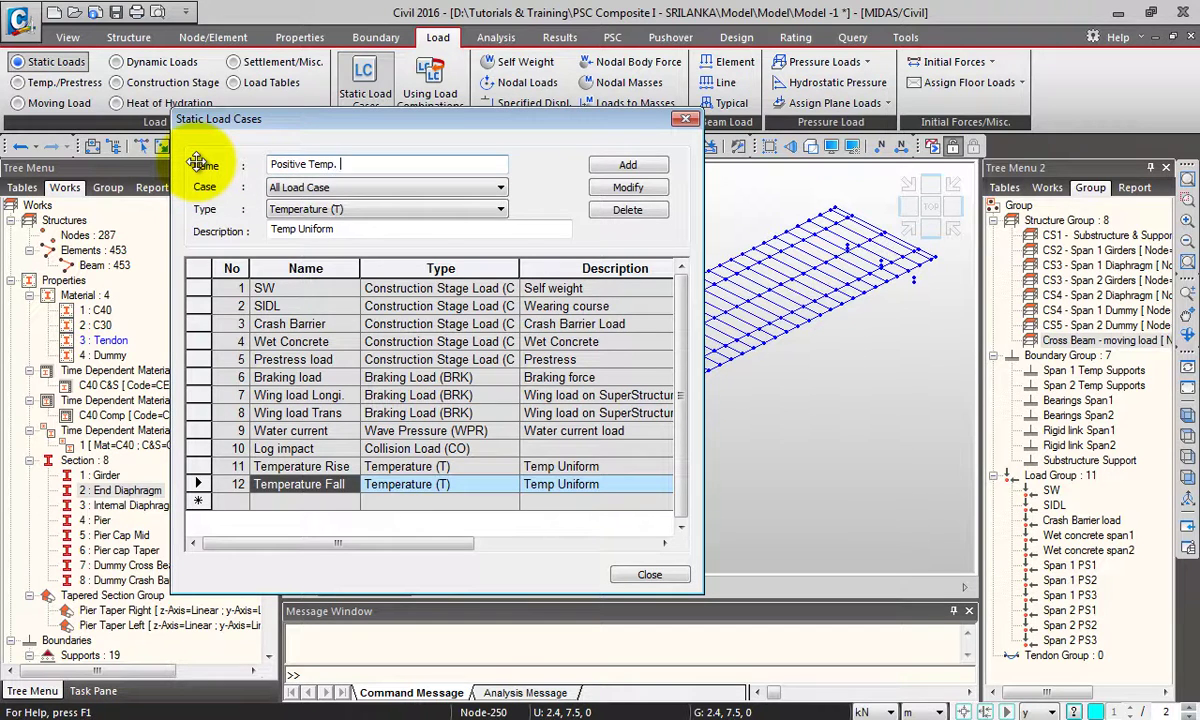
pyautogui.moveTo(383, 232); pyautogui.dragTo(297, 231)
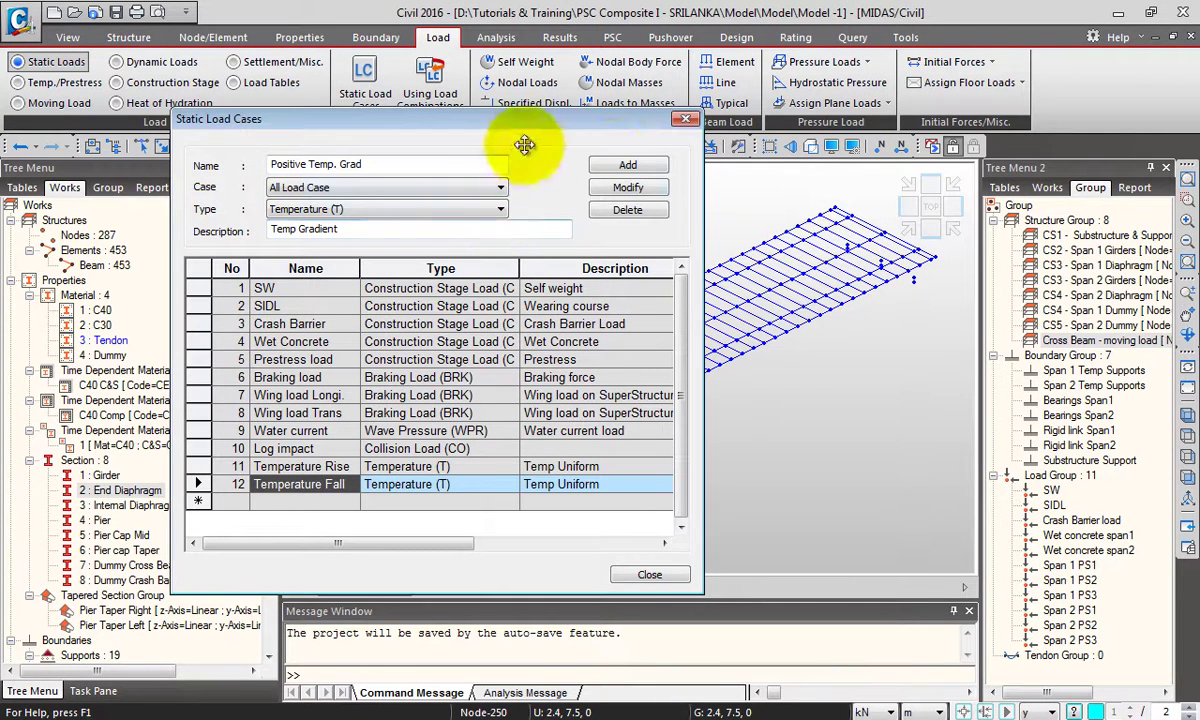
pyautogui.click(627, 166)
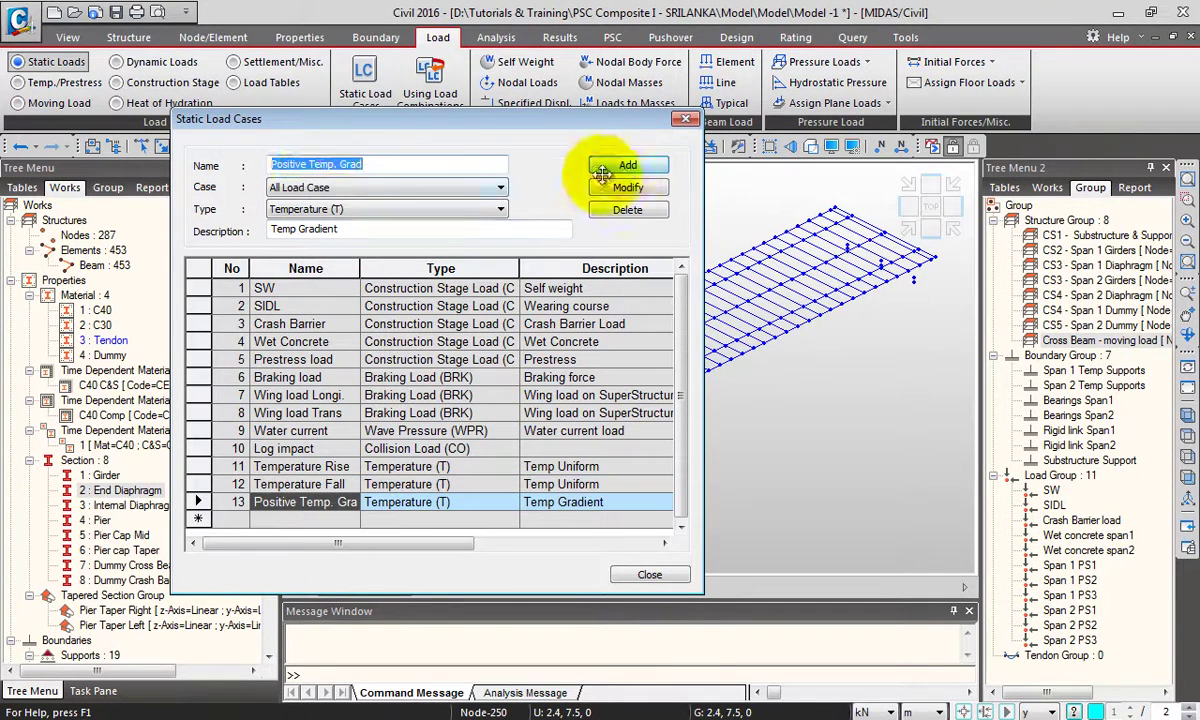
pyautogui.moveTo(307, 164); pyautogui.dragTo(221, 152)
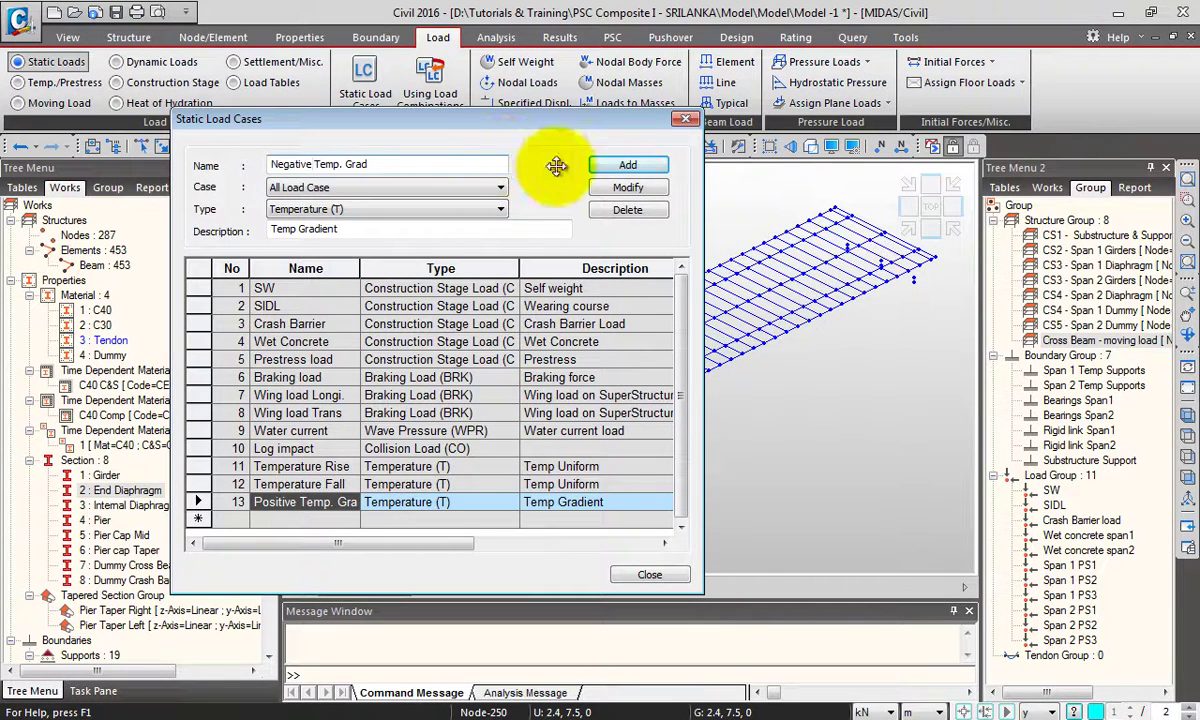
pyautogui.click(612, 168)
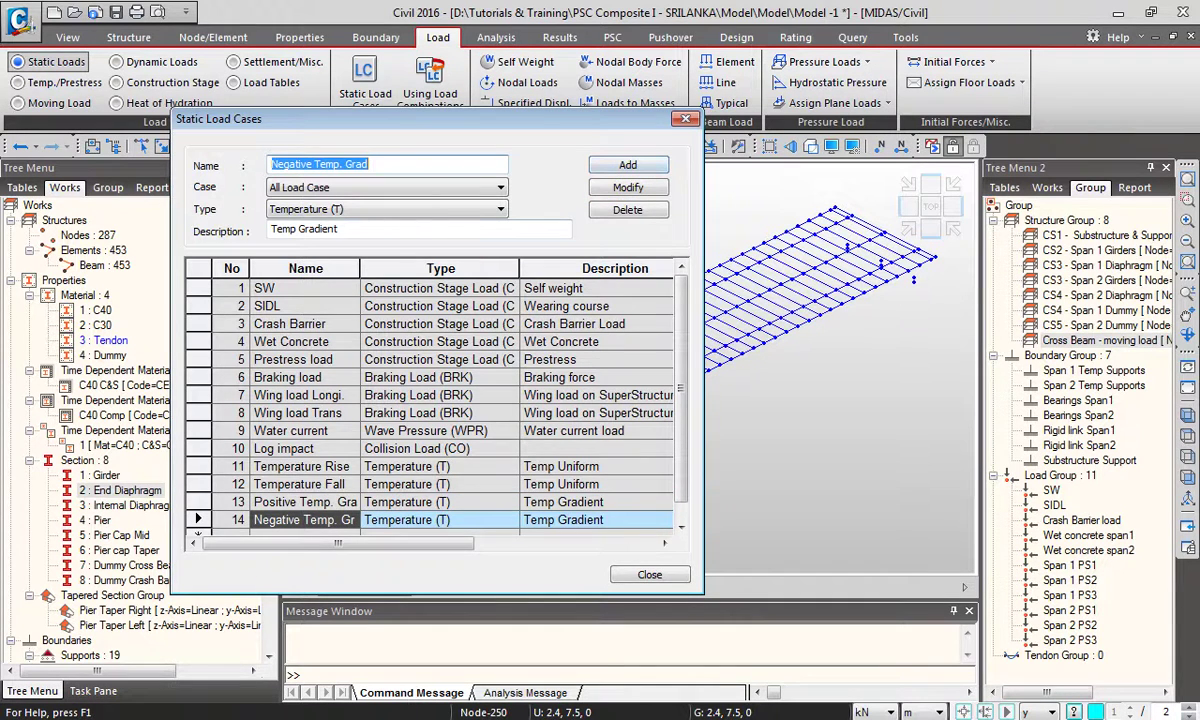
pyautogui.click(649, 574)
pyautogui.moveTo(272, 322); pyautogui.dragTo(254, 684)
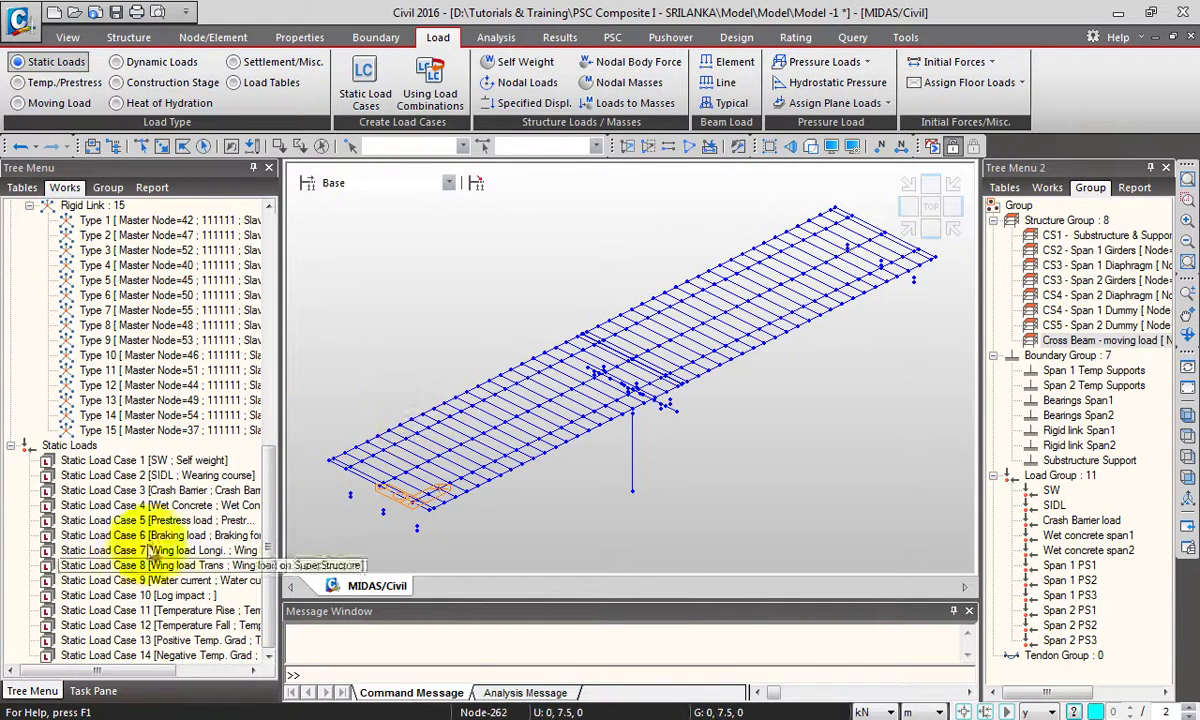
# Step: Apply self weight with Z factor -1 under load case SW and load group SW
pyautogui.scroll(1, 272, 492)
pyautogui.scroll(-1, 272, 492)
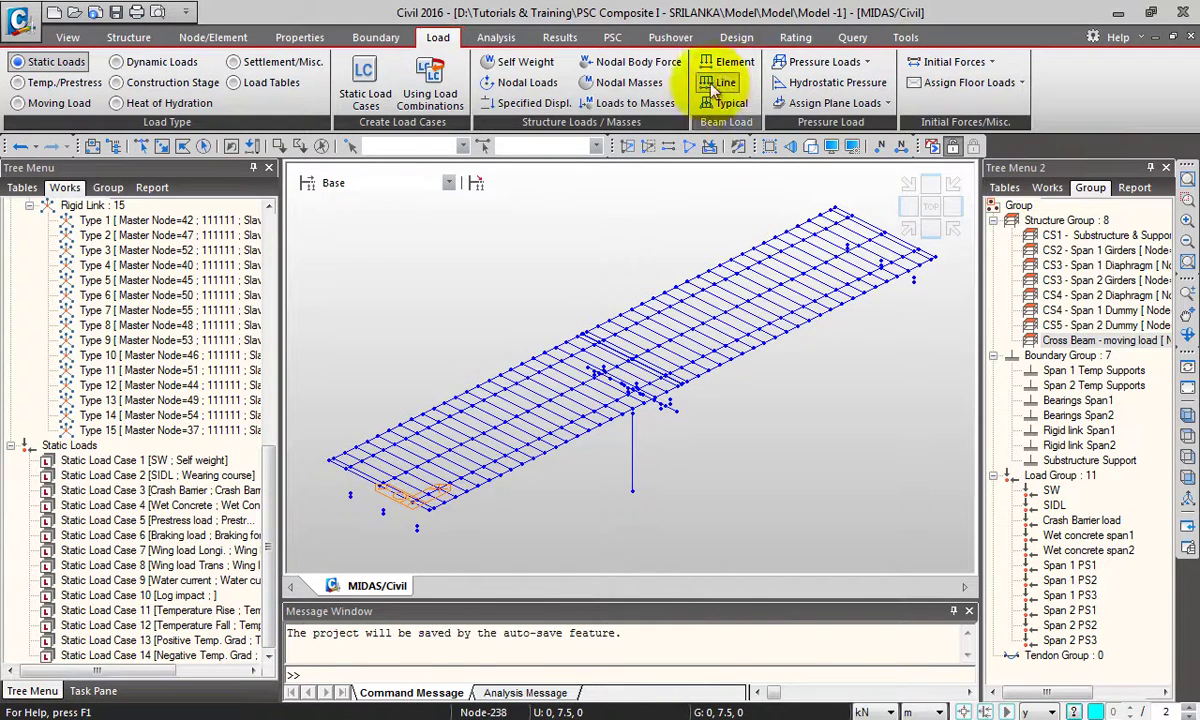
pyautogui.click(507, 66)
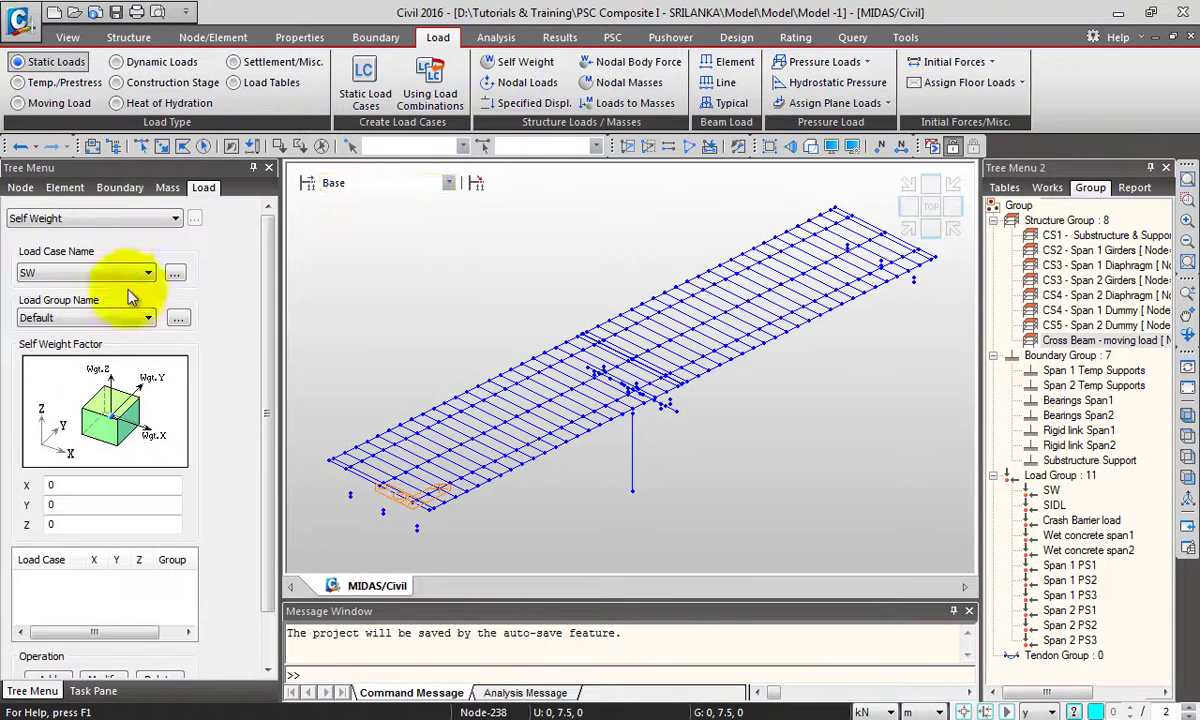
pyautogui.click(126, 316)
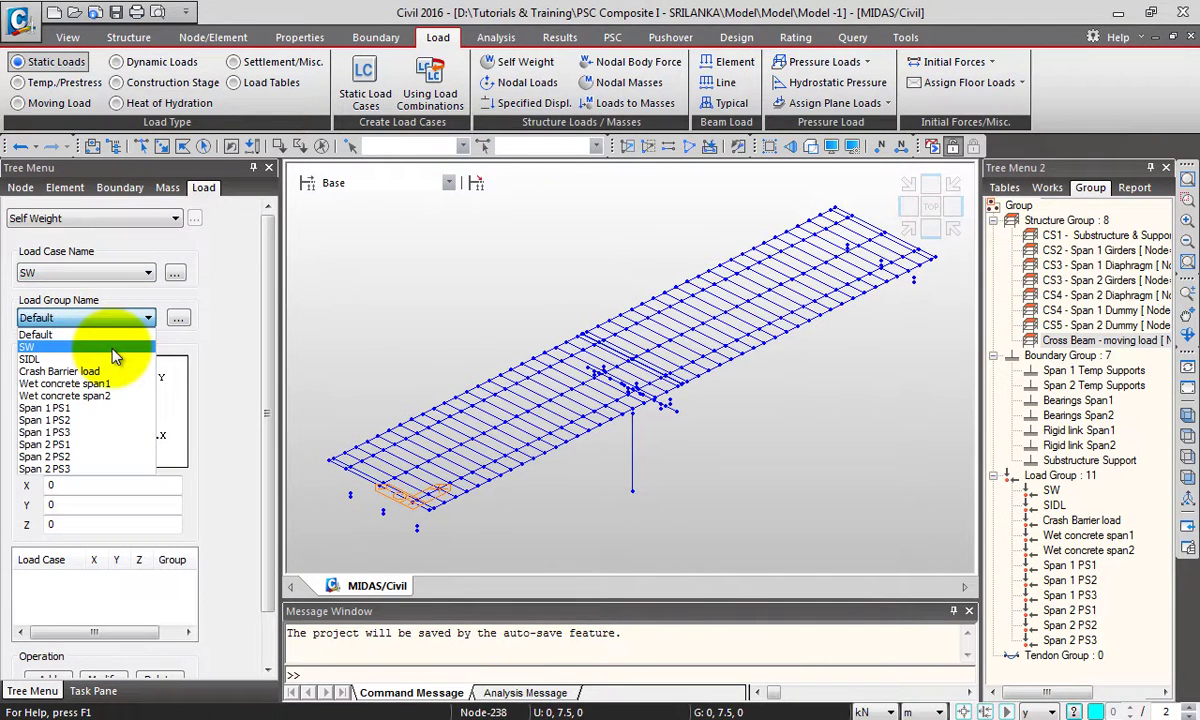
pyautogui.click(112, 348)
pyautogui.scroll(-2, 230, 330)
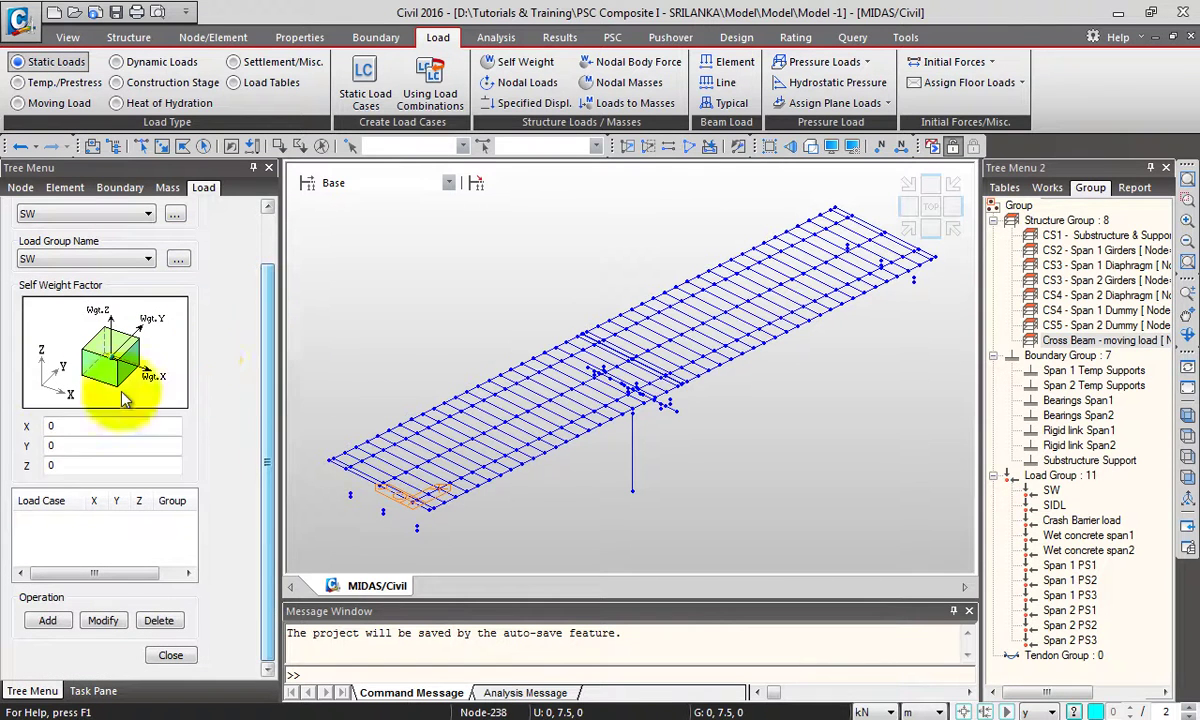
pyautogui.doubleClick(65, 466)
pyautogui.write('-1')
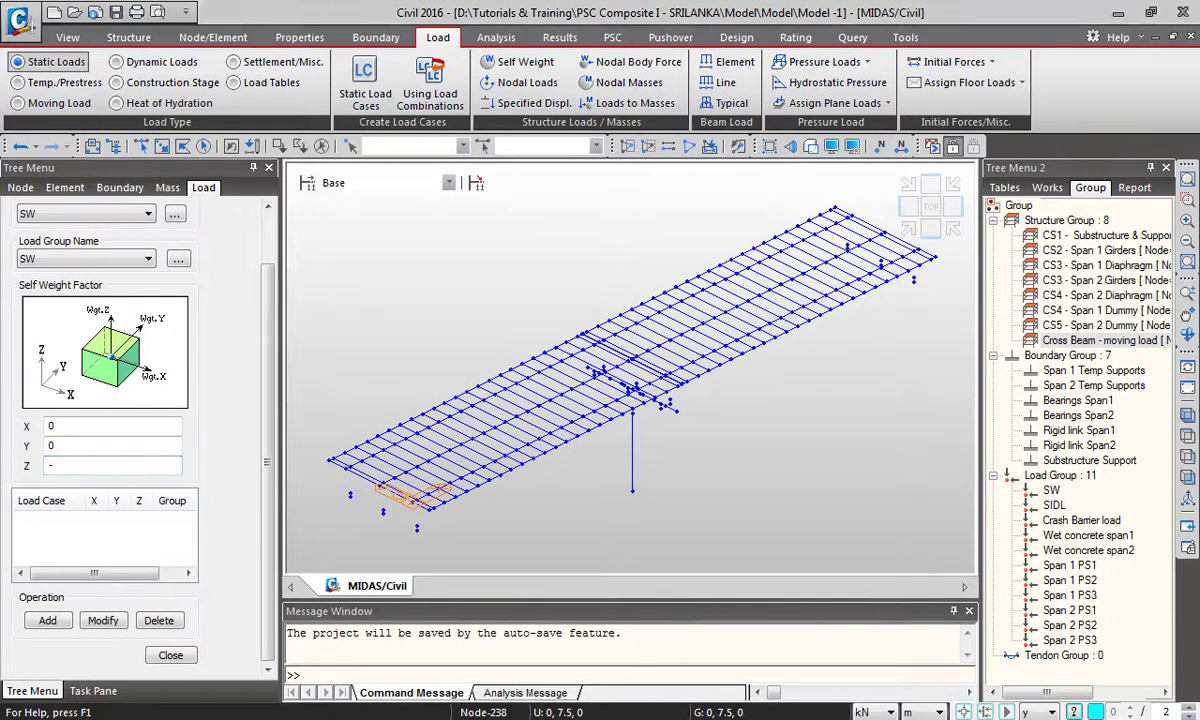
pyautogui.click(94, 466)
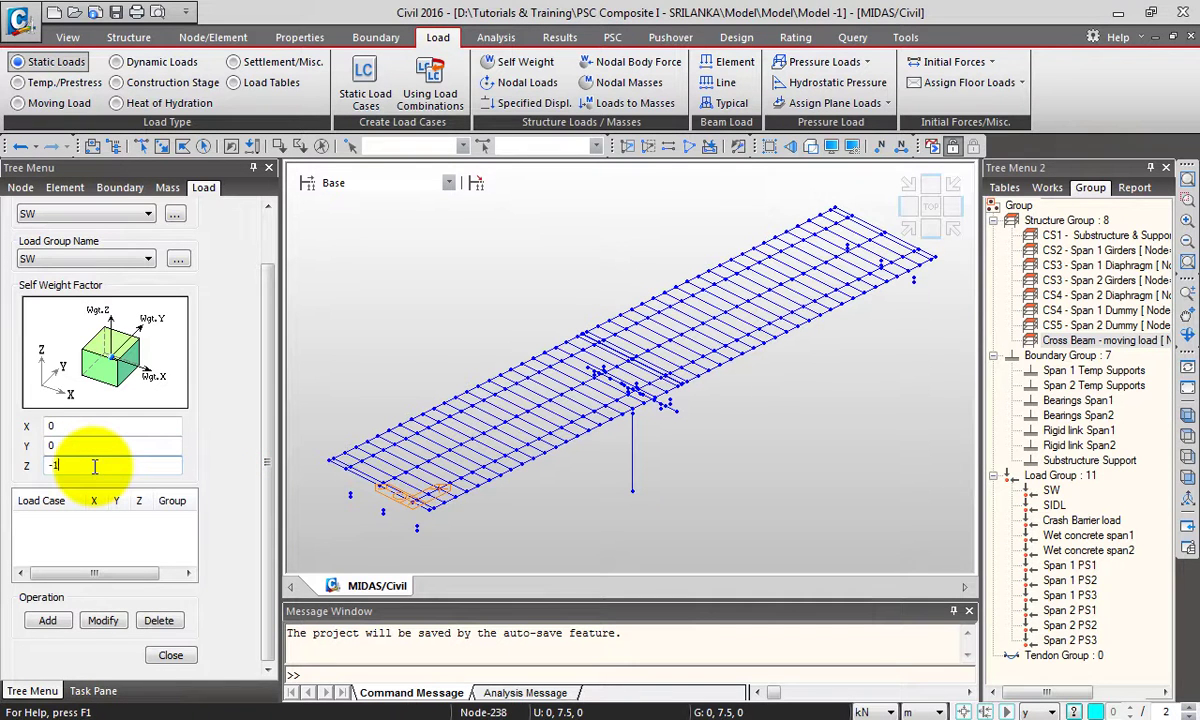
pyautogui.click(50, 621)
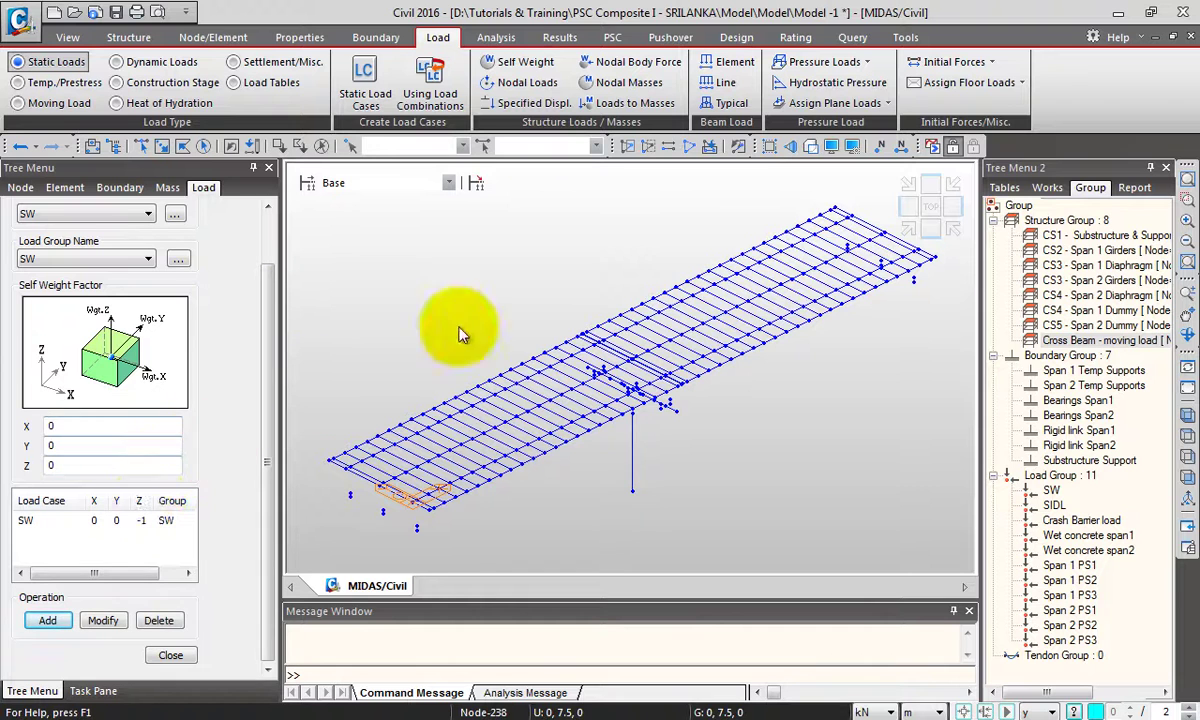
pyautogui.scroll(2, 258, 288)
pyautogui.scroll(-3, 241, 423)
pyautogui.click(166, 506)
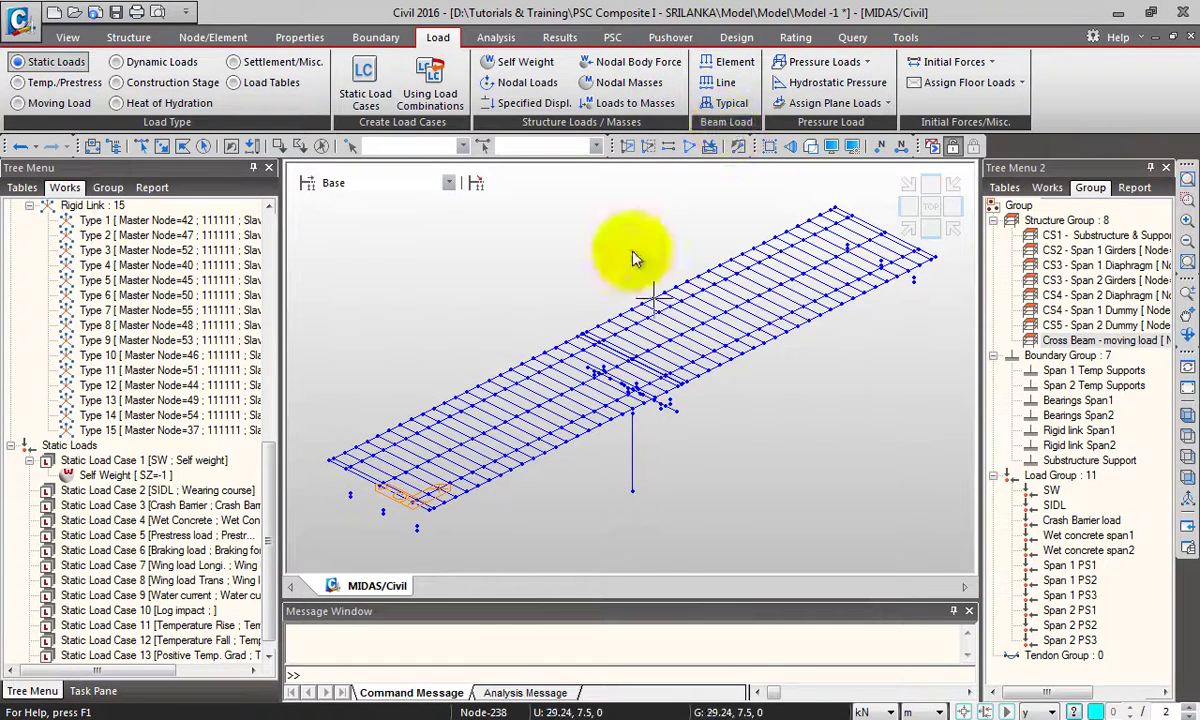
# Step: Set up an element beam load: Crash Barrier case, Crash Barrier load group, Uniform, Global Z, w = -2.5
pyautogui.click(728, 68)
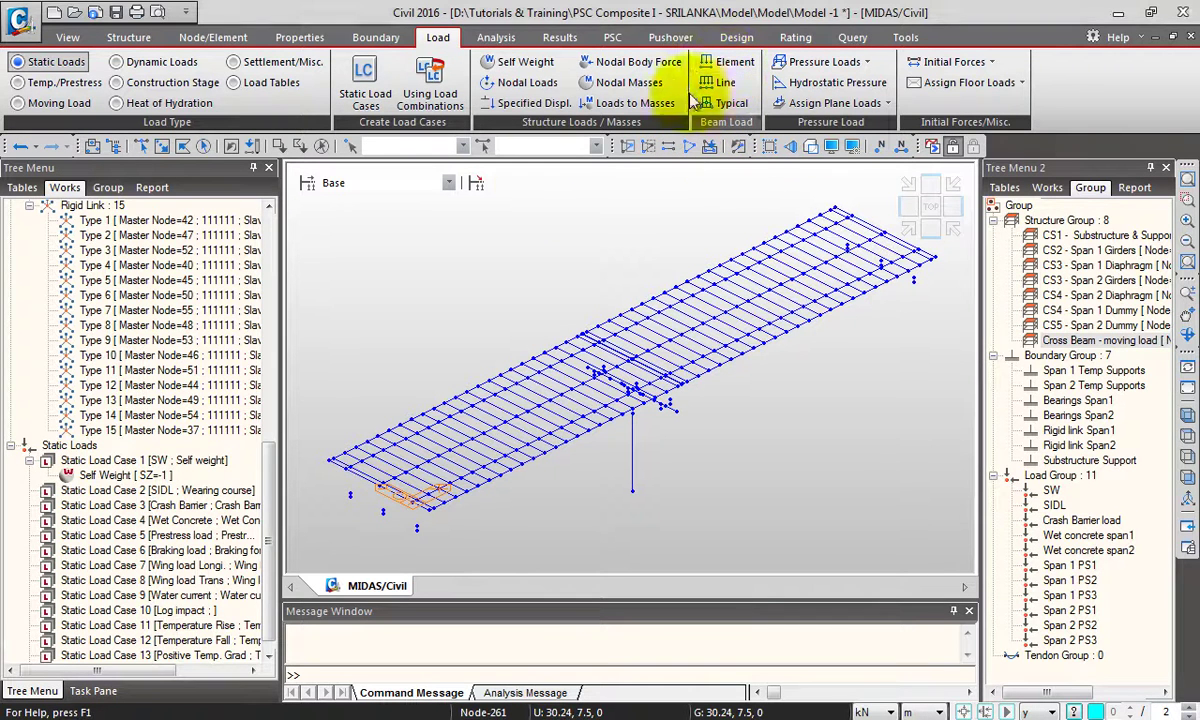
pyautogui.click(72, 261)
pyautogui.click(50, 296)
pyautogui.click(100, 304)
pyautogui.click(48, 336)
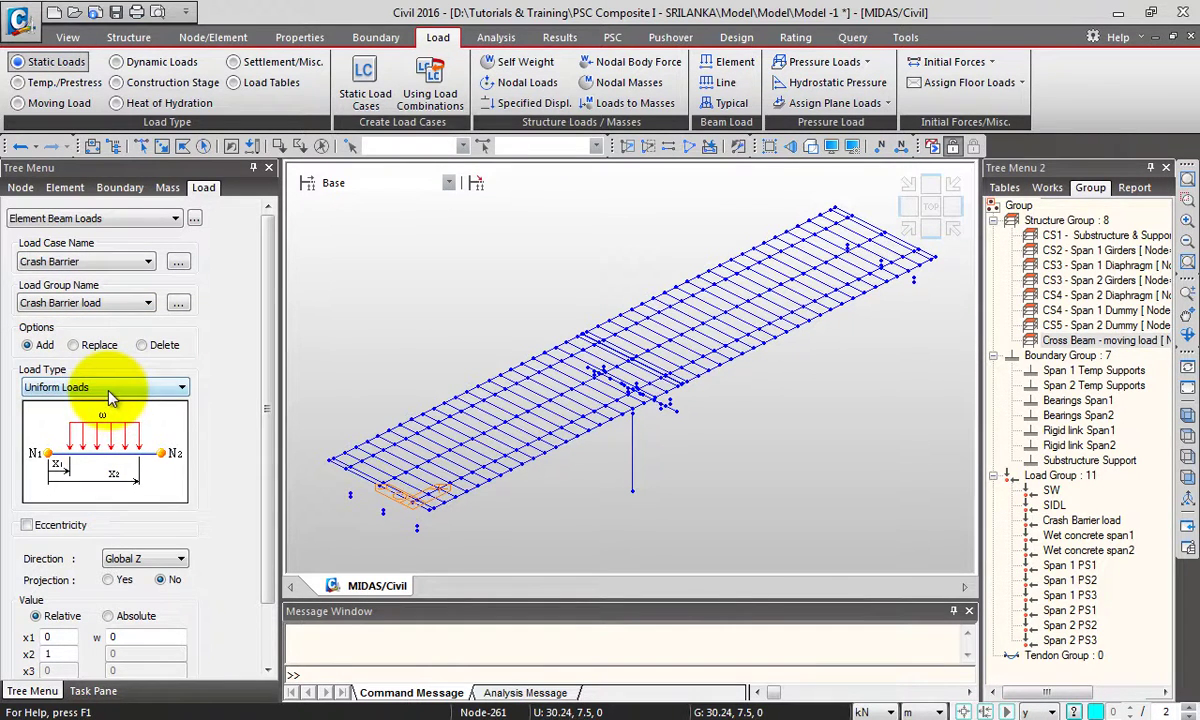
pyautogui.click(113, 390)
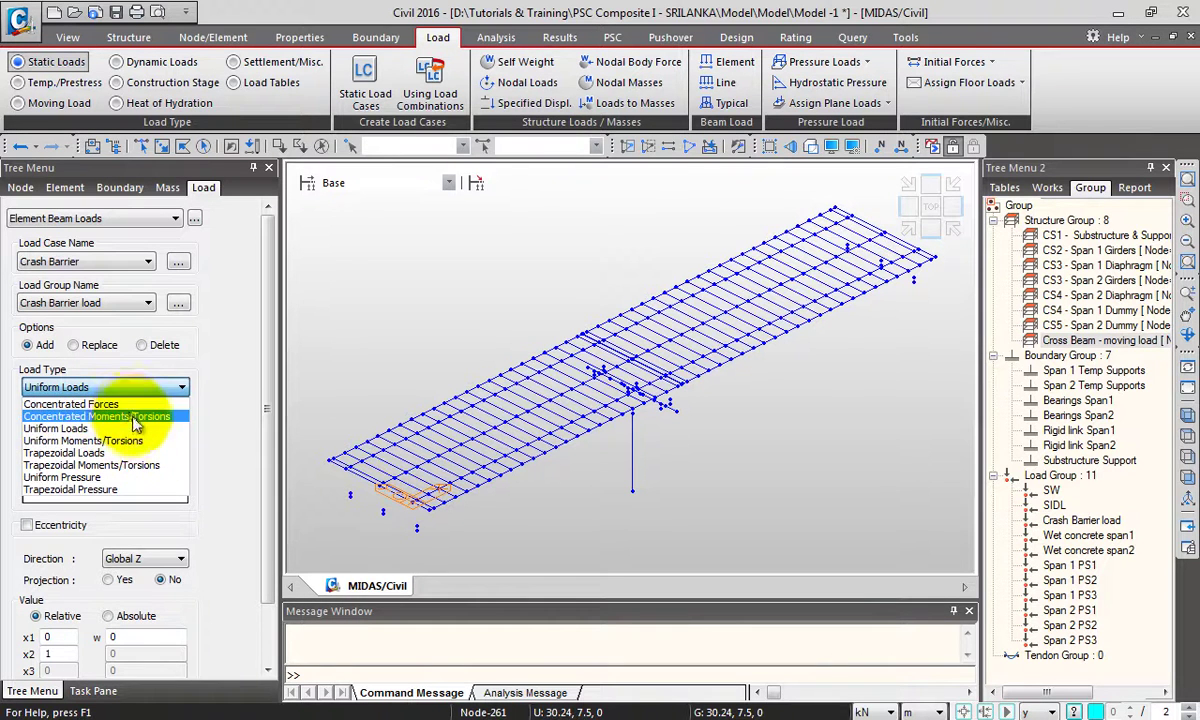
pyautogui.click(110, 430)
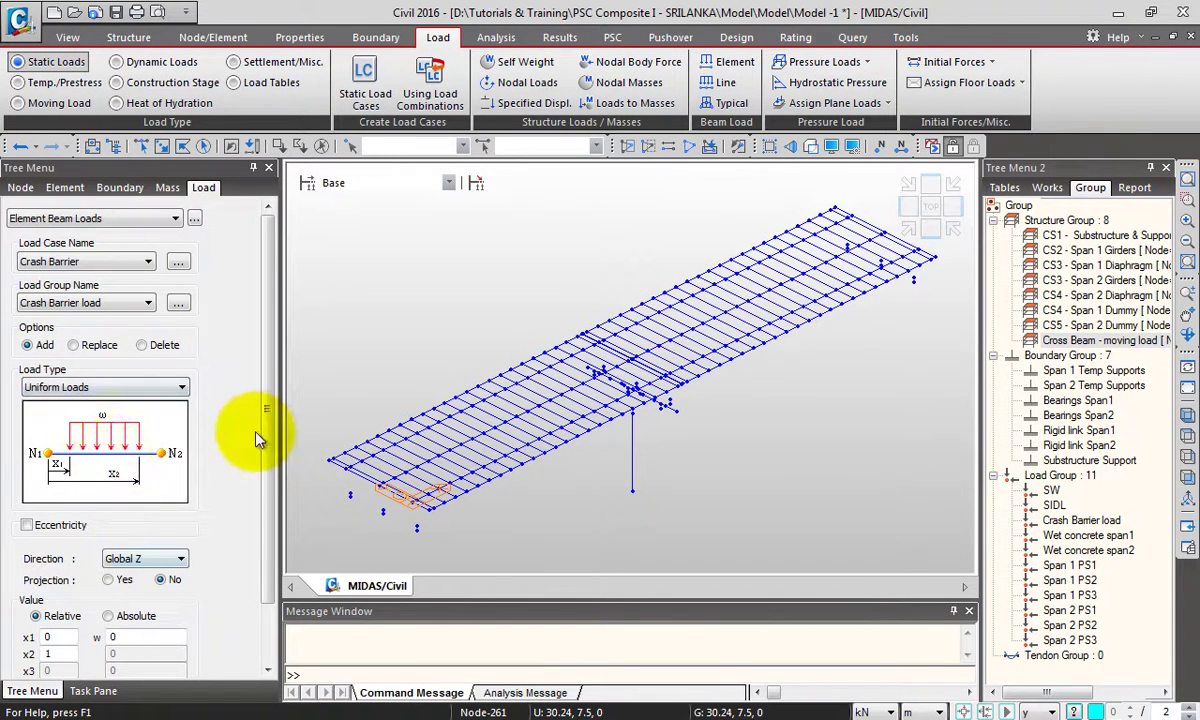
pyautogui.scroll(-2, 245, 545)
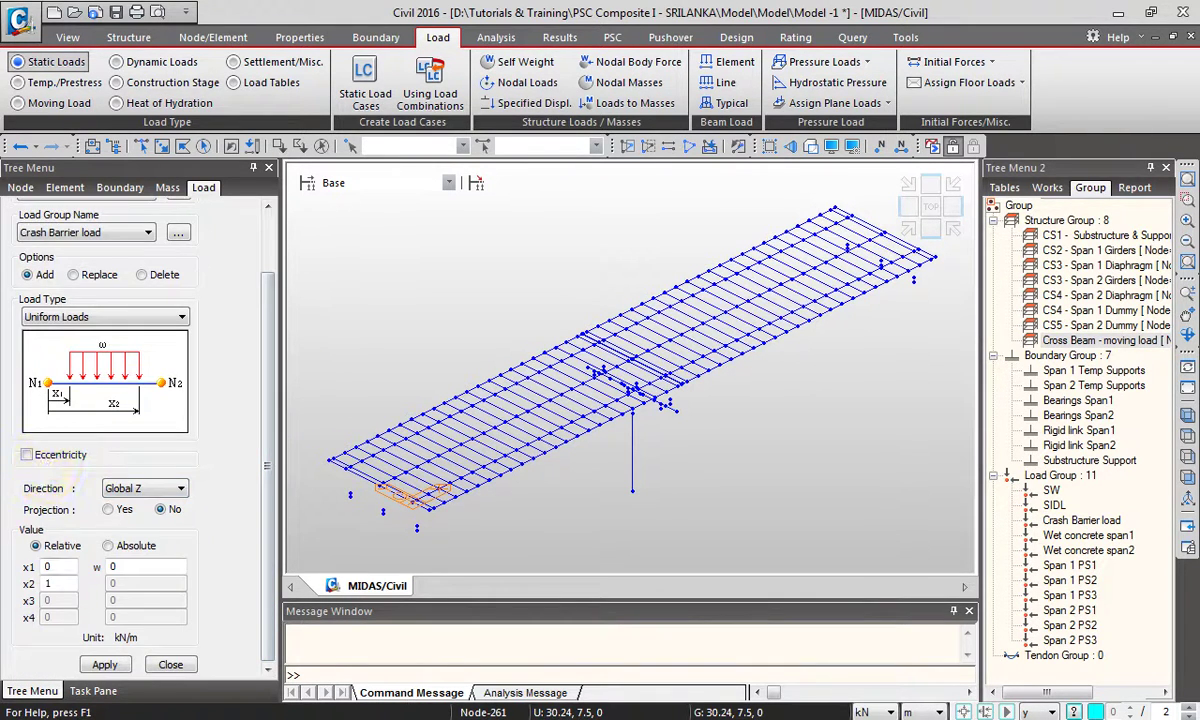
pyautogui.click(174, 490)
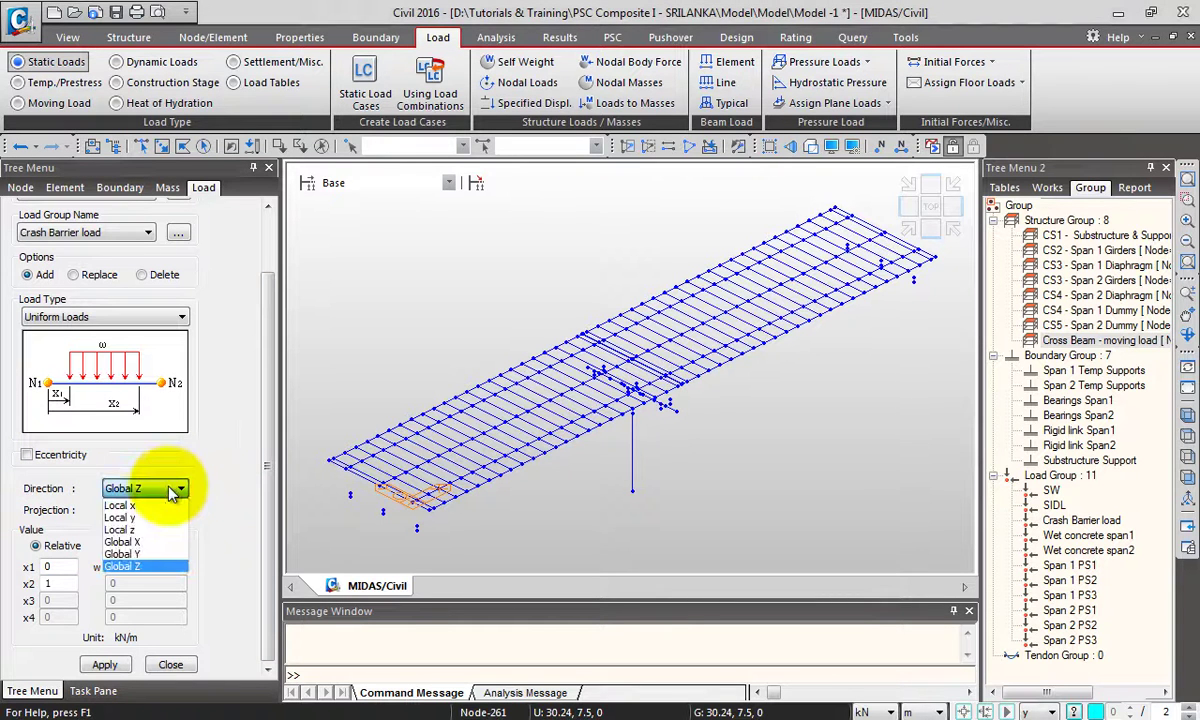
pyautogui.click(126, 489)
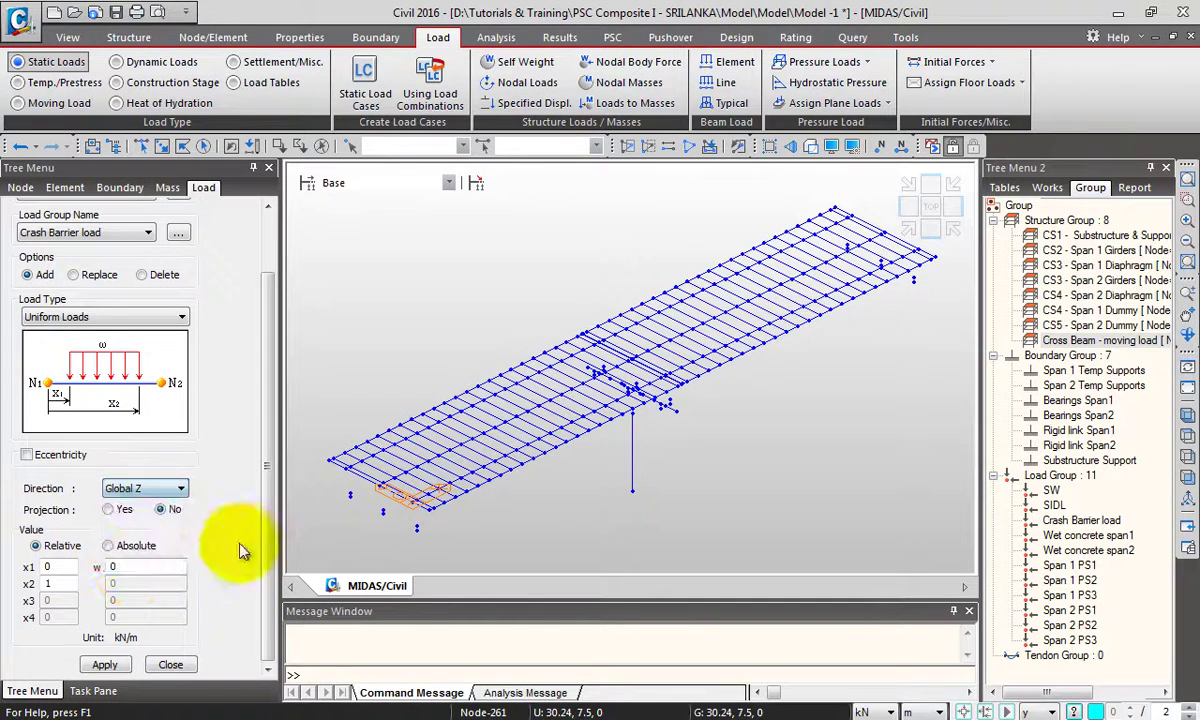
pyautogui.doubleClick(126, 566)
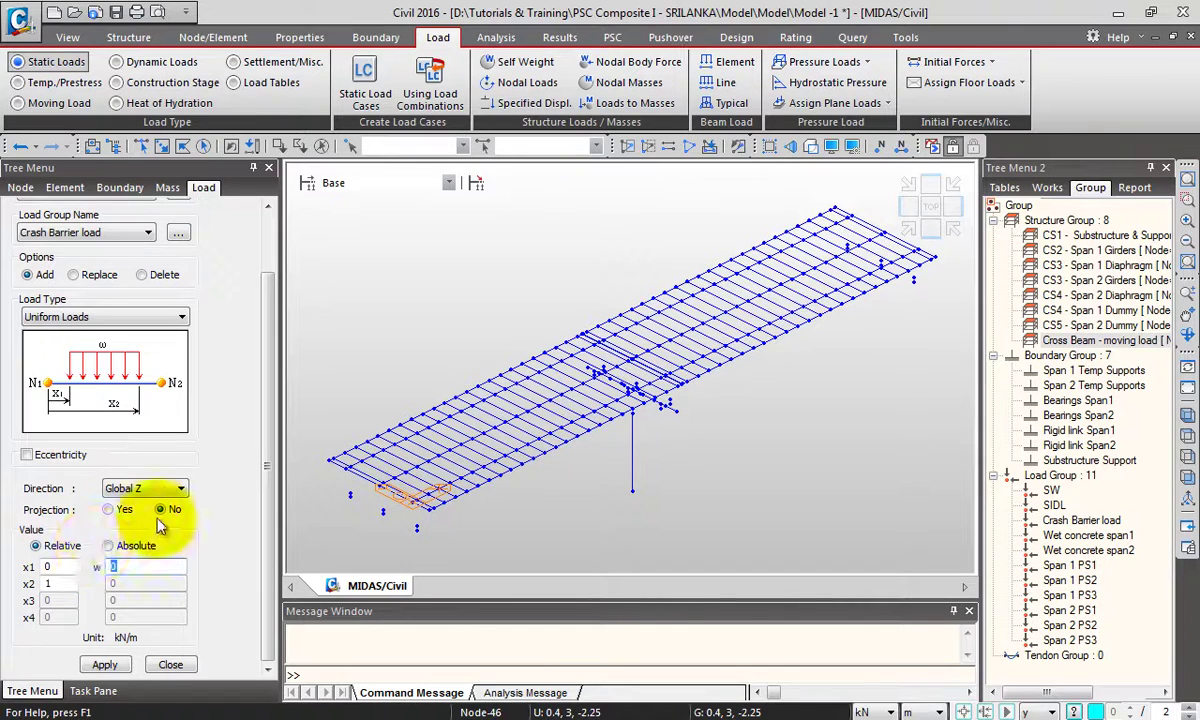
pyautogui.write('-2.5')
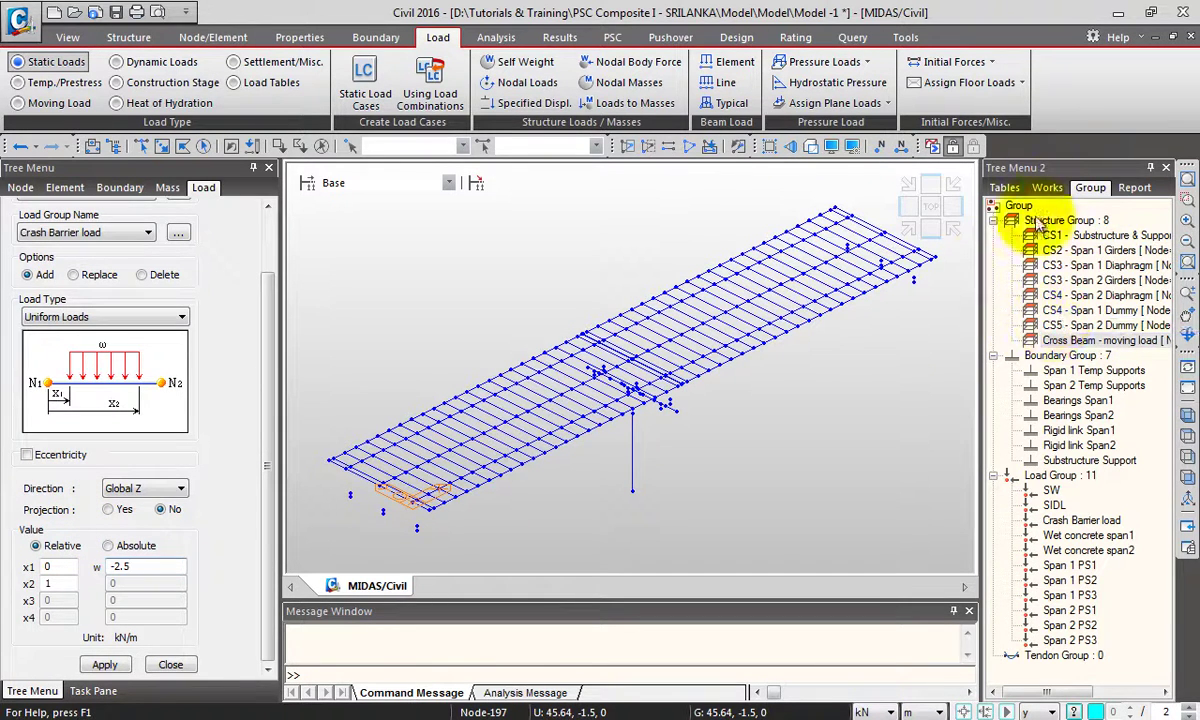
# Step: Select all Dummy Crash Barrier section elements from the Works tree and apply the -2.5 beam load
pyautogui.click(1047, 187)
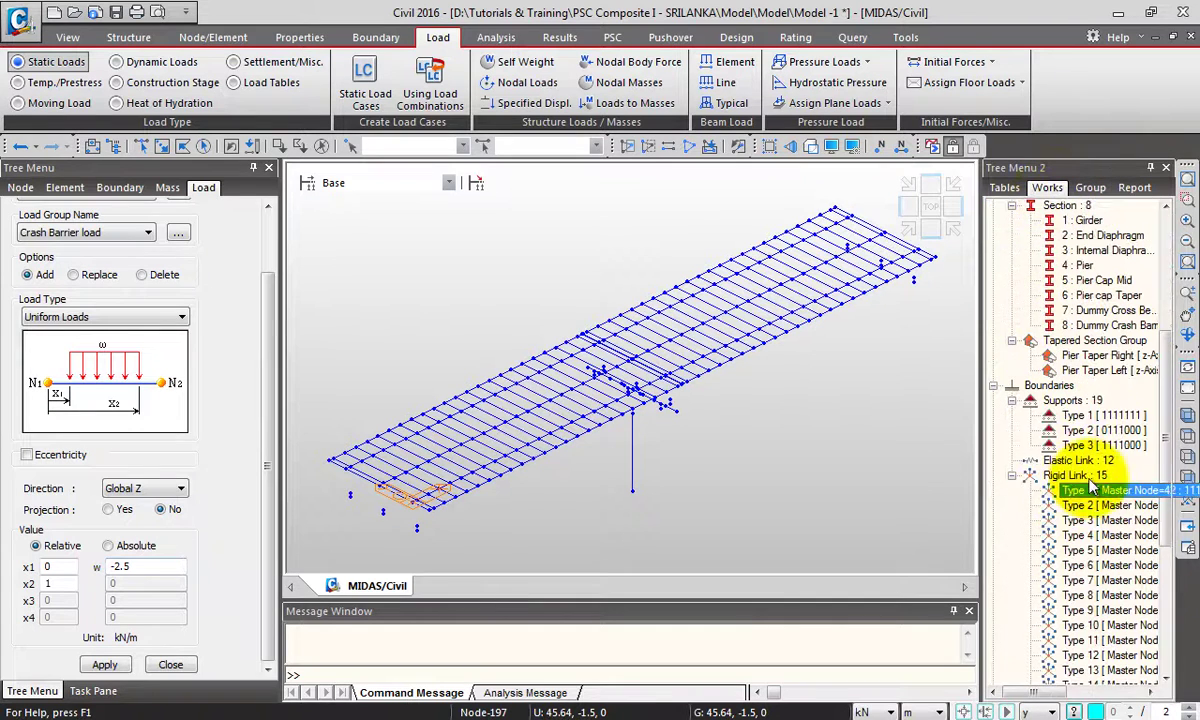
pyautogui.rightClick(1065, 206)
pyautogui.press('Escape')
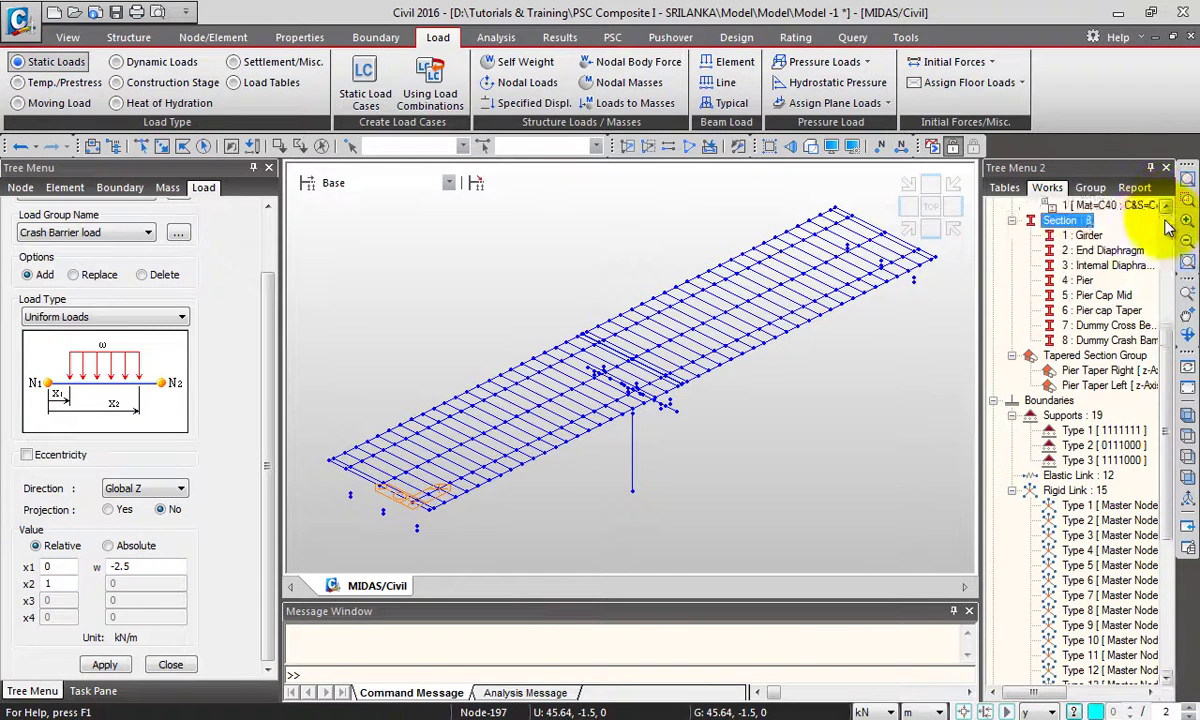
pyautogui.scroll(6, 1133, 228)
pyautogui.rightClick(1021, 208)
pyautogui.click(1045, 233)
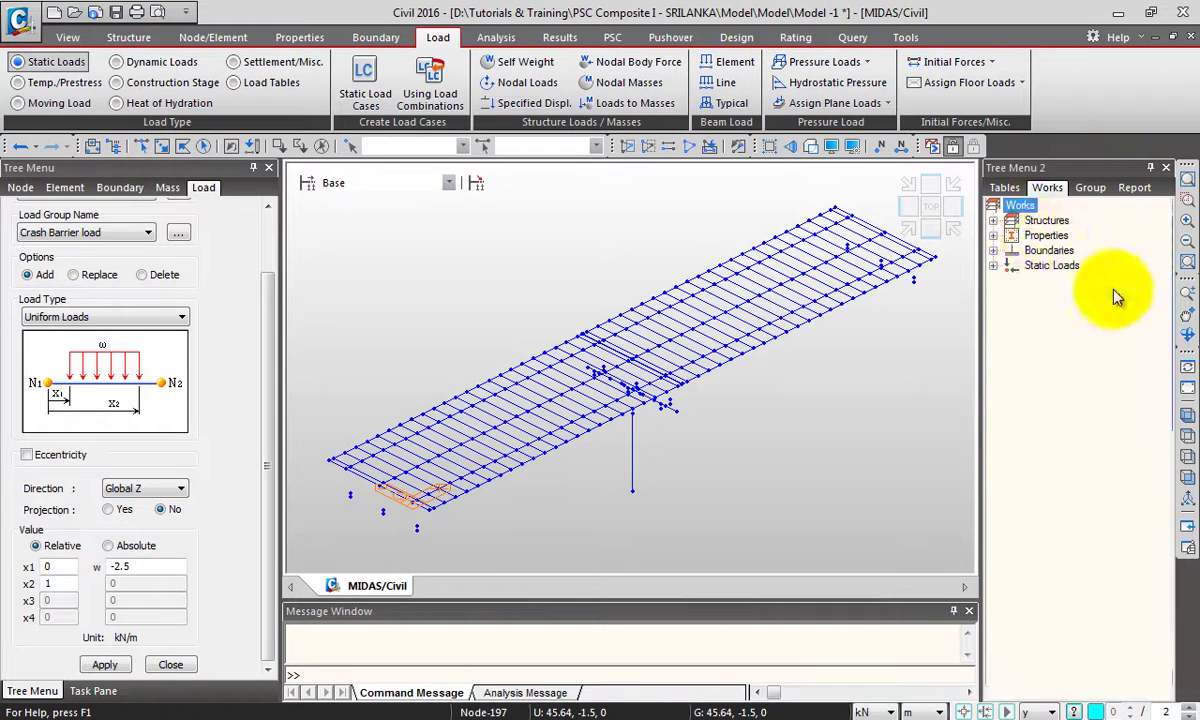
pyautogui.doubleClick(1046, 236)
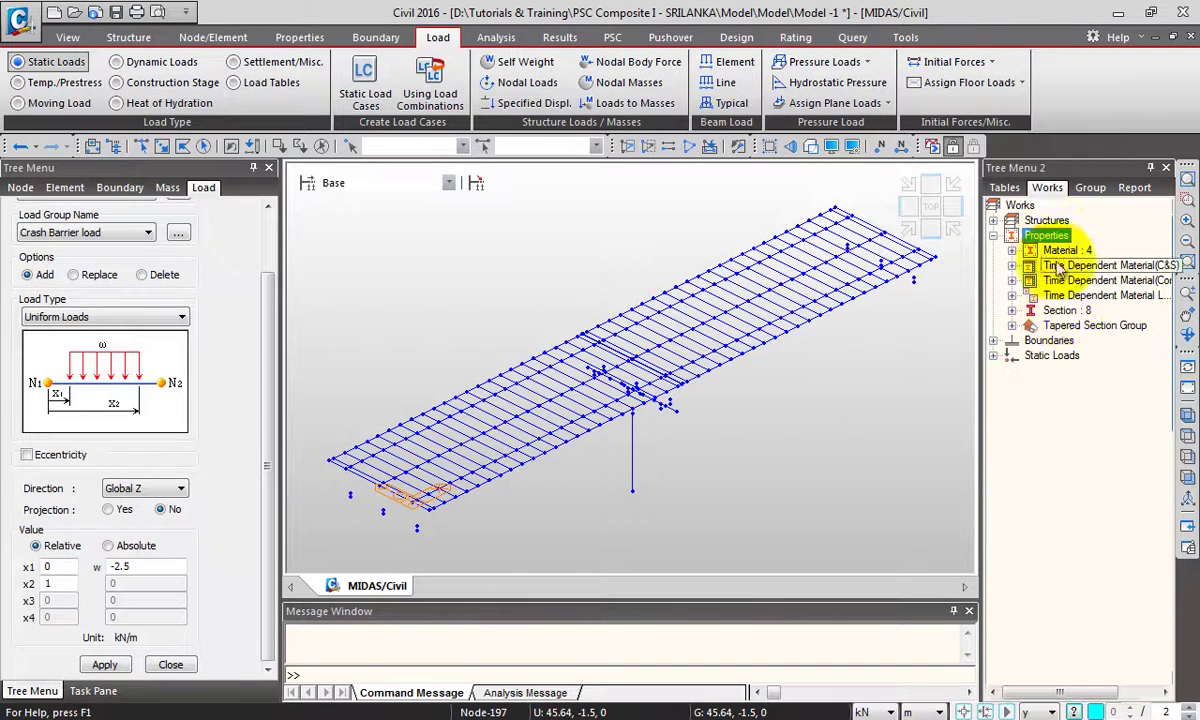
pyautogui.doubleClick(1066, 310)
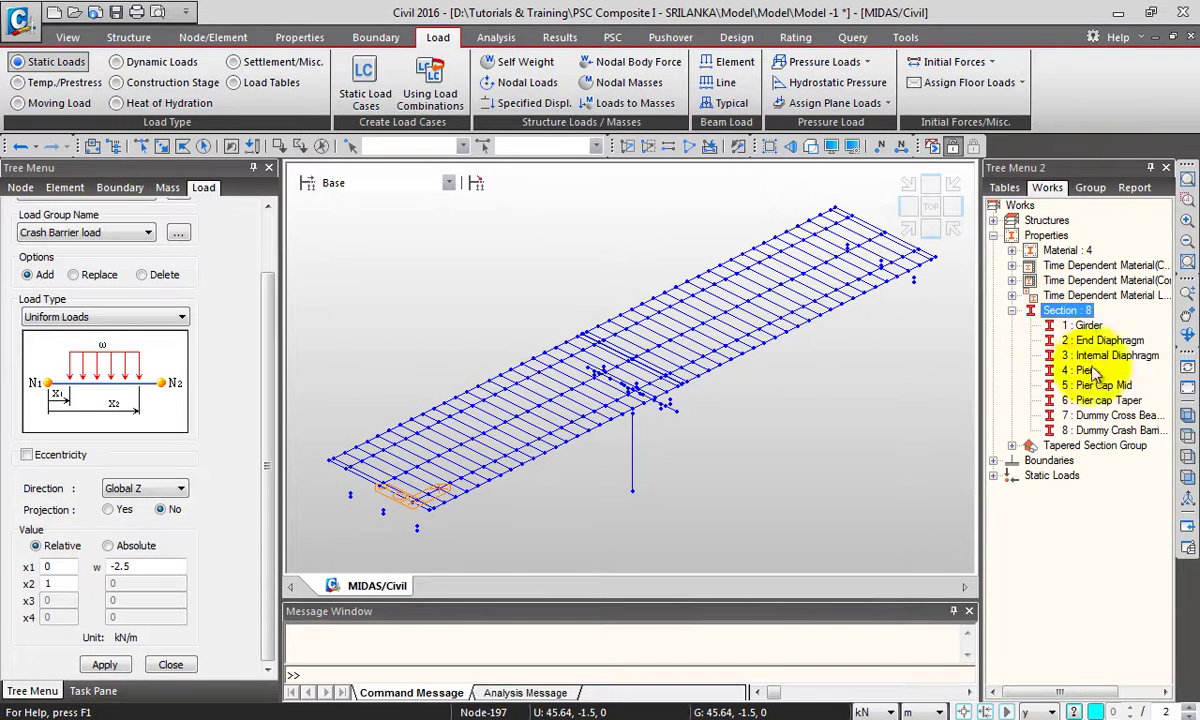
pyautogui.doubleClick(1120, 430)
pyautogui.click(105, 665)
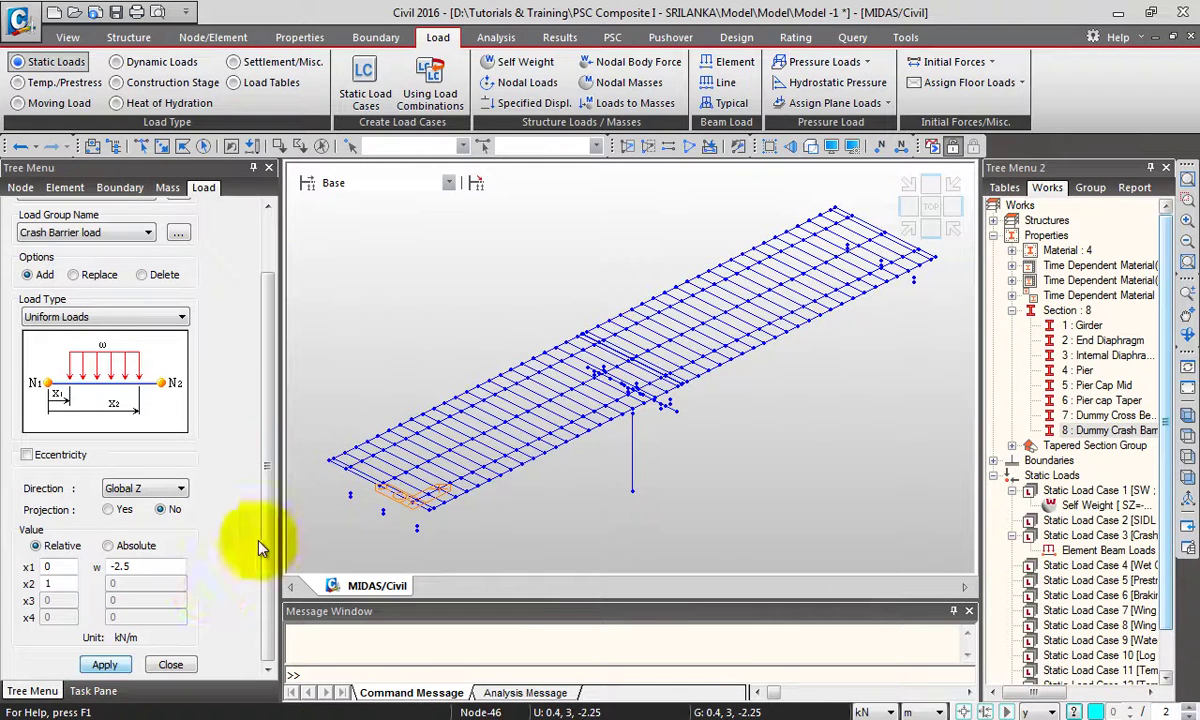
# Step: Display the new element beam loads, close the load input, then hide the crash barrier loads
pyautogui.rightClick(1090, 551)
pyautogui.click(1117, 592)
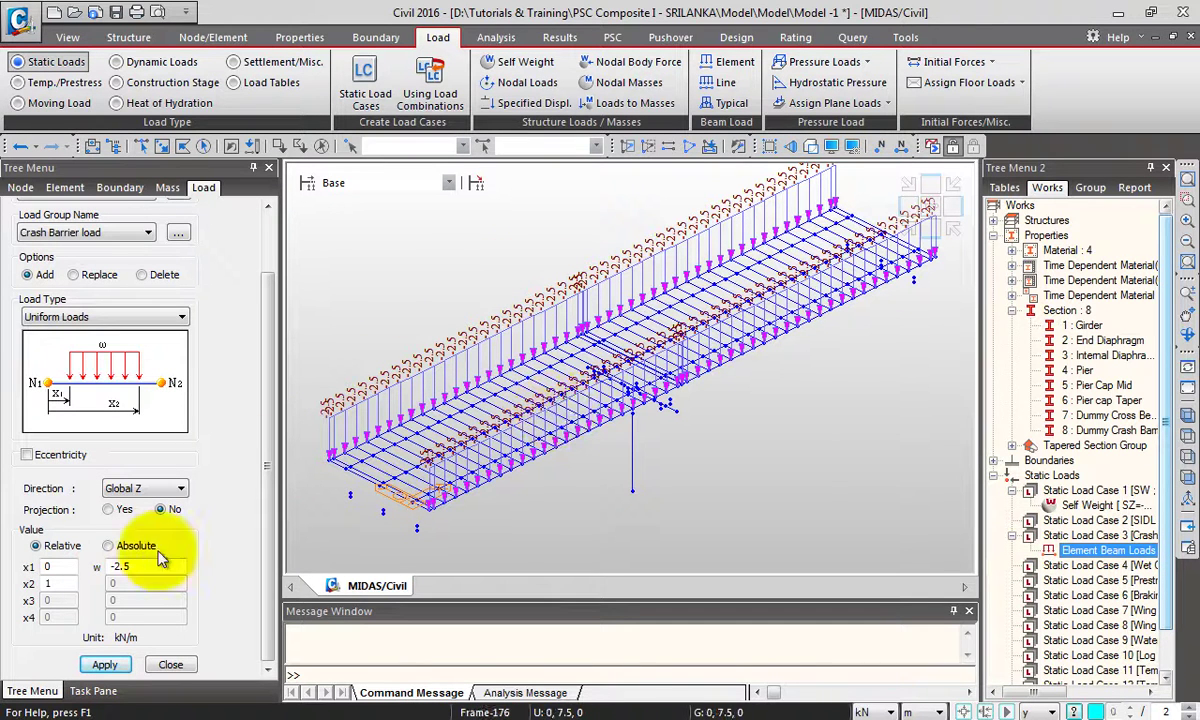
pyautogui.click(172, 665)
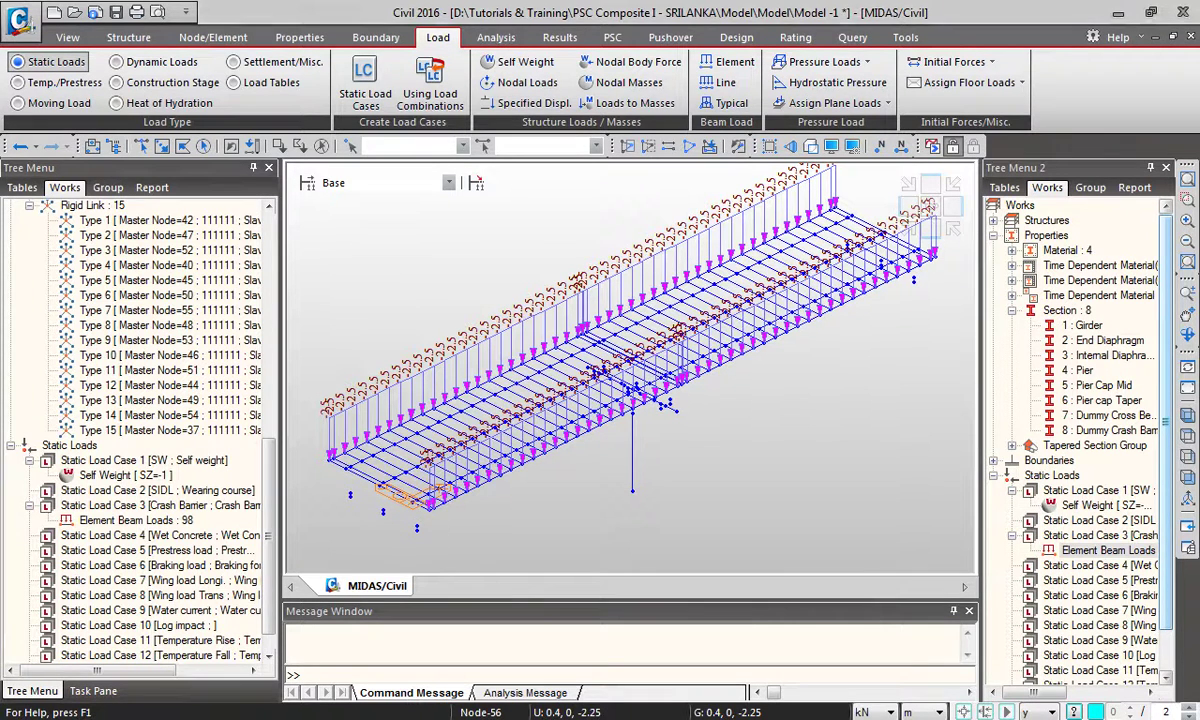
pyautogui.rightClick(1100, 551)
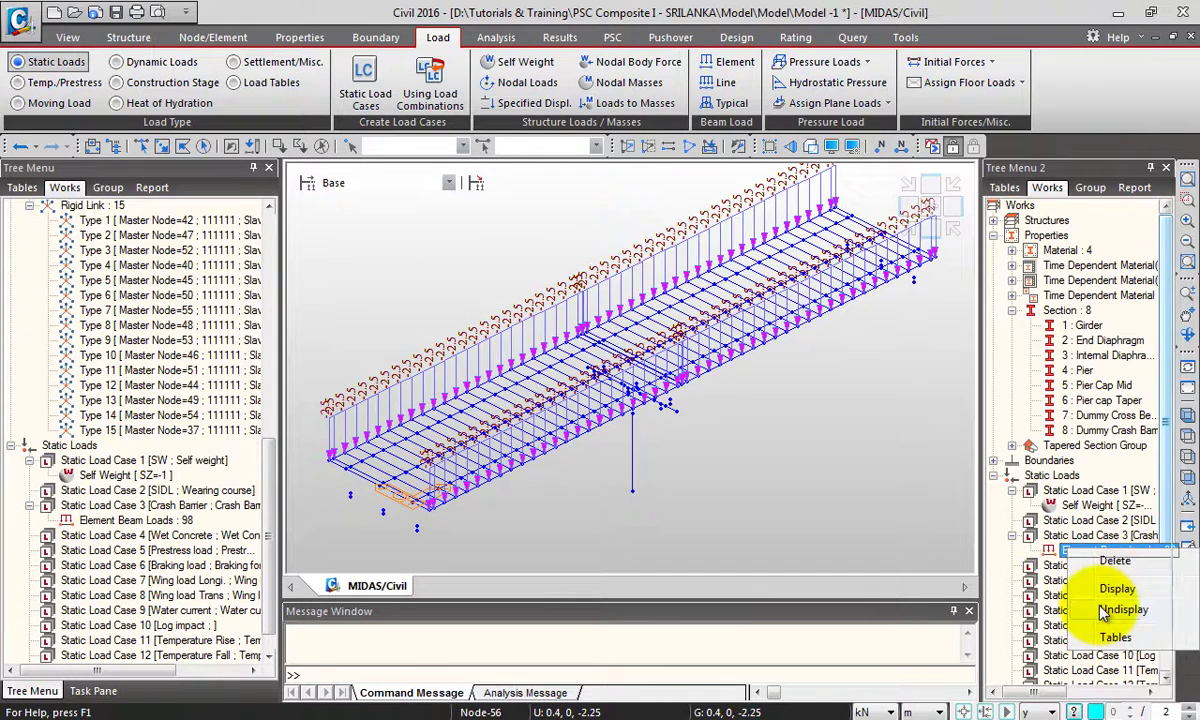
pyautogui.click(1085, 618)
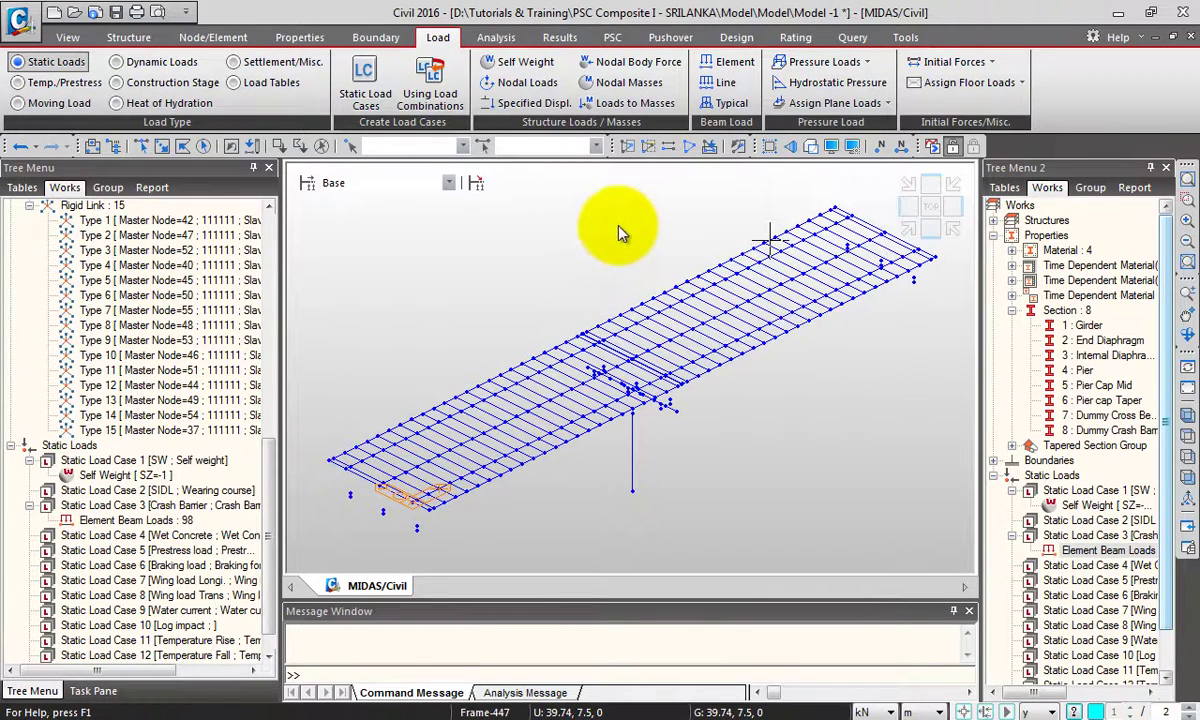
# Step: Start an element beam load with SIDL as both the load case and load group
pyautogui.click(730, 62)
pyautogui.click(112, 270)
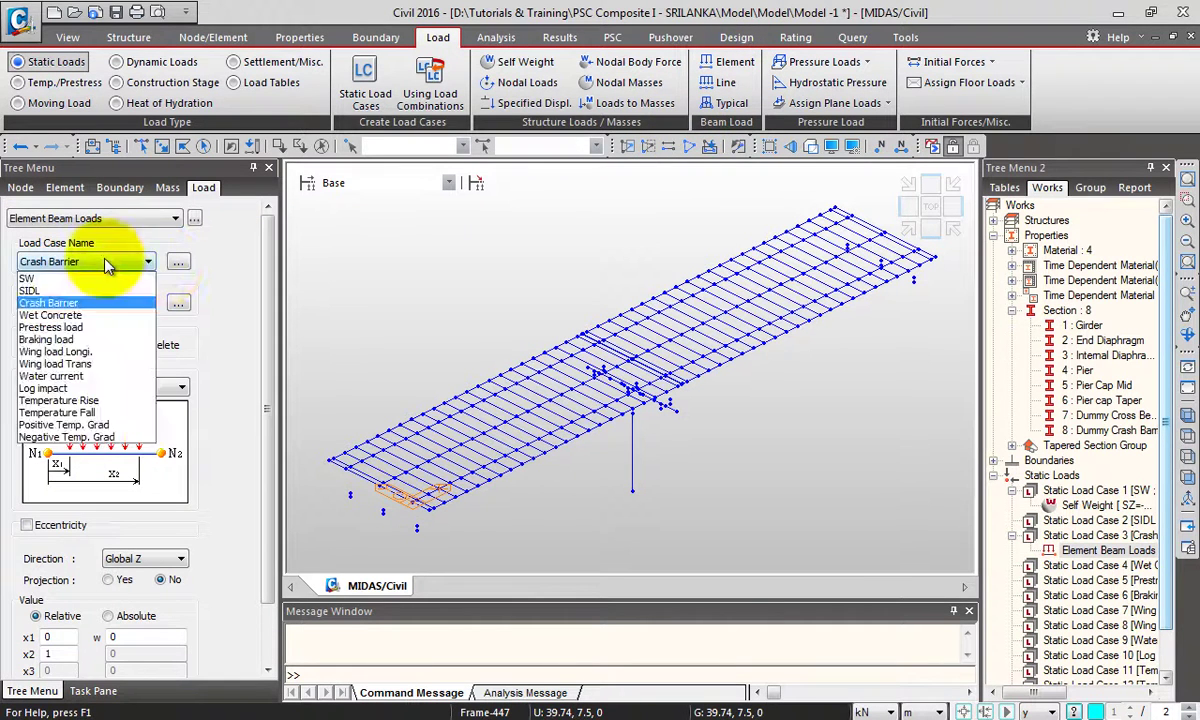
pyautogui.scroll(2, 82, 266)
pyautogui.click(82, 278)
pyautogui.click(88, 303)
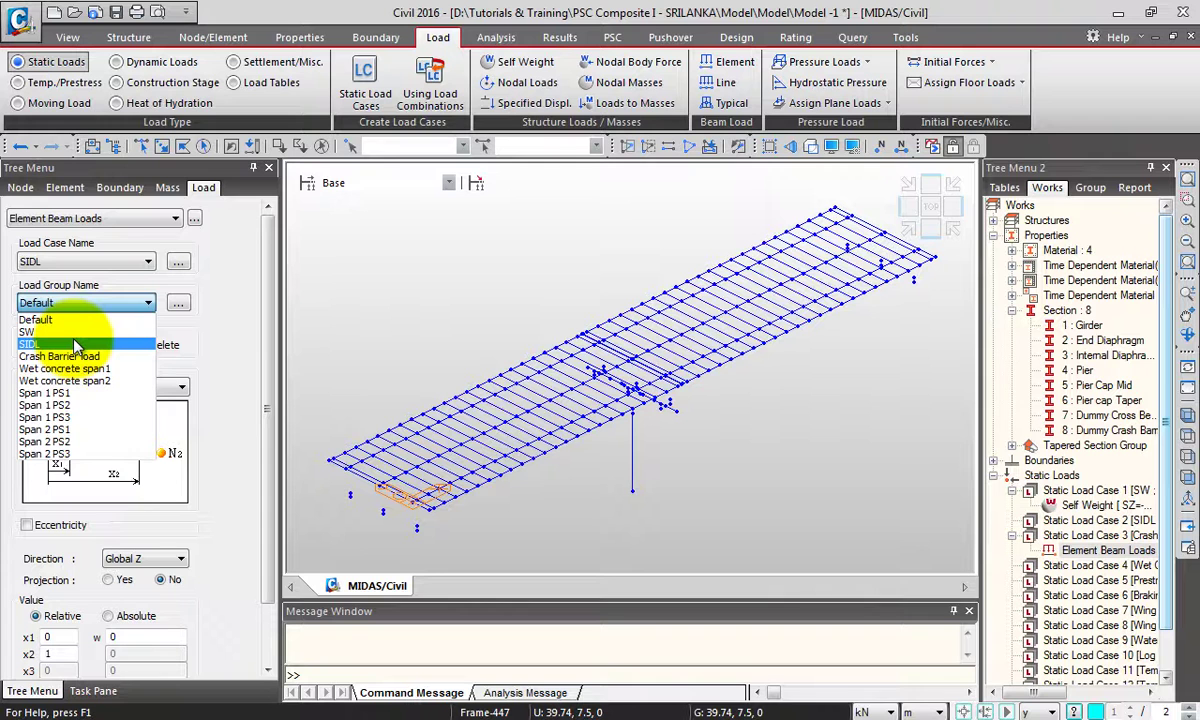
pyautogui.click(74, 343)
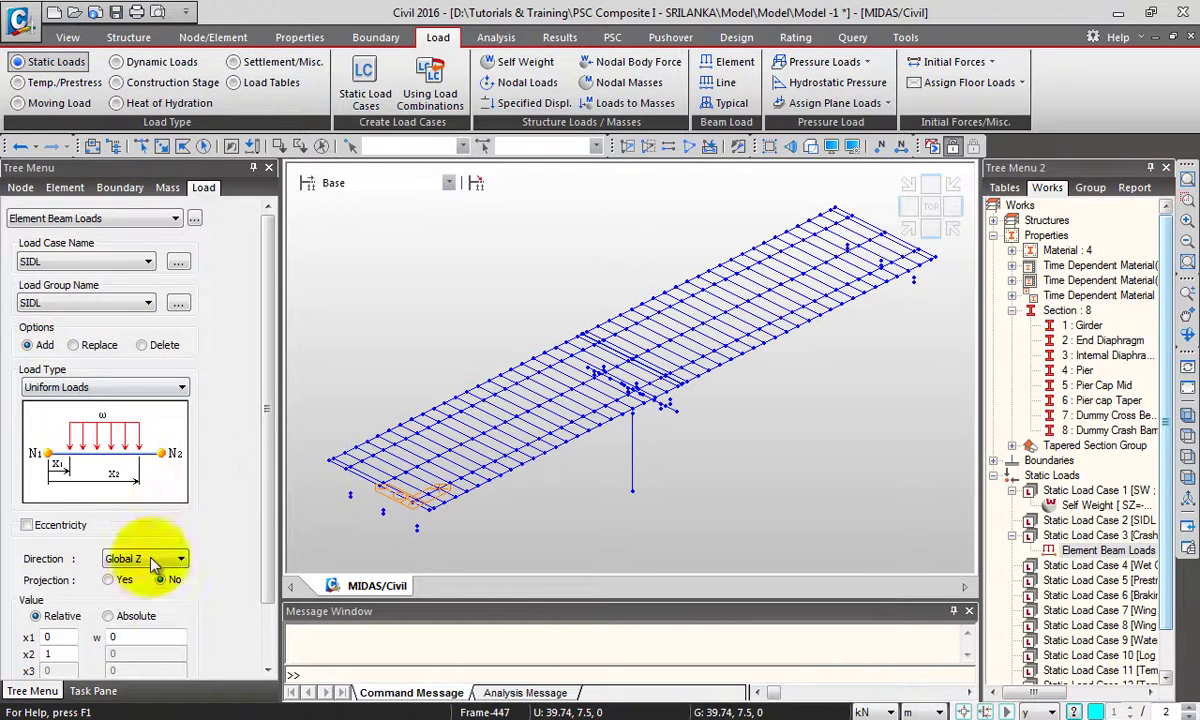
# Step: Apply the -5.175 kN/m Global Z load to all Girder-section elements
pyautogui.scroll(-2, 258, 421)
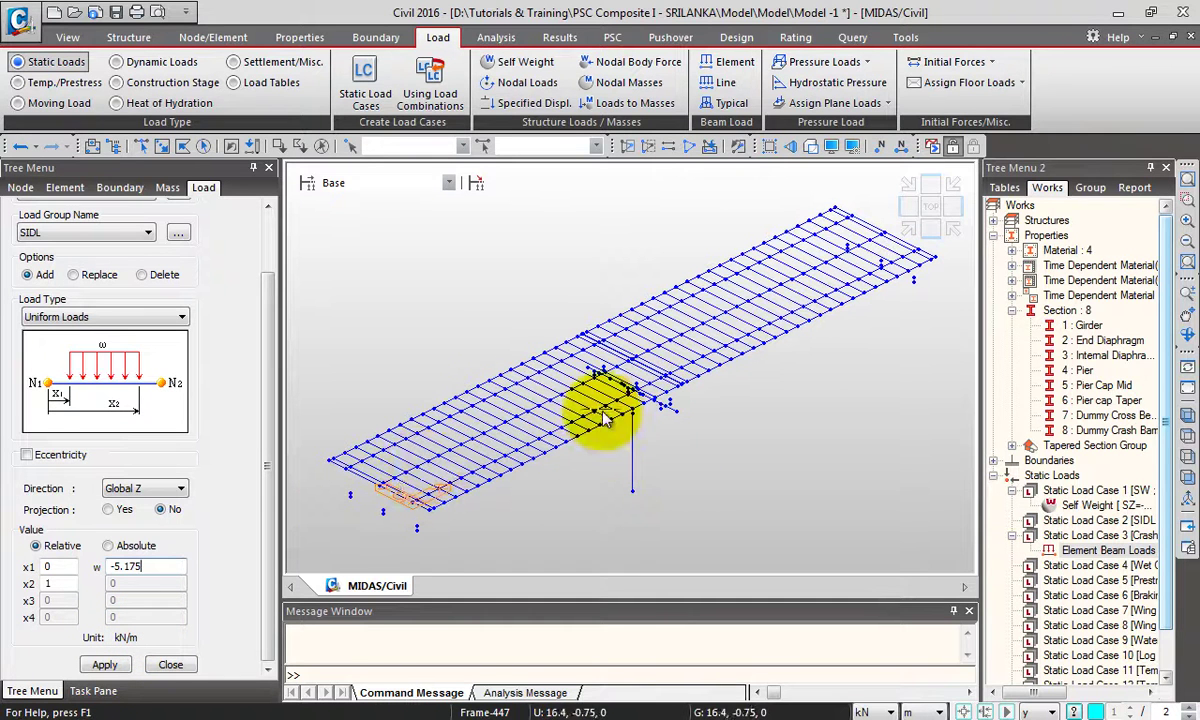
pyautogui.click(1090, 188)
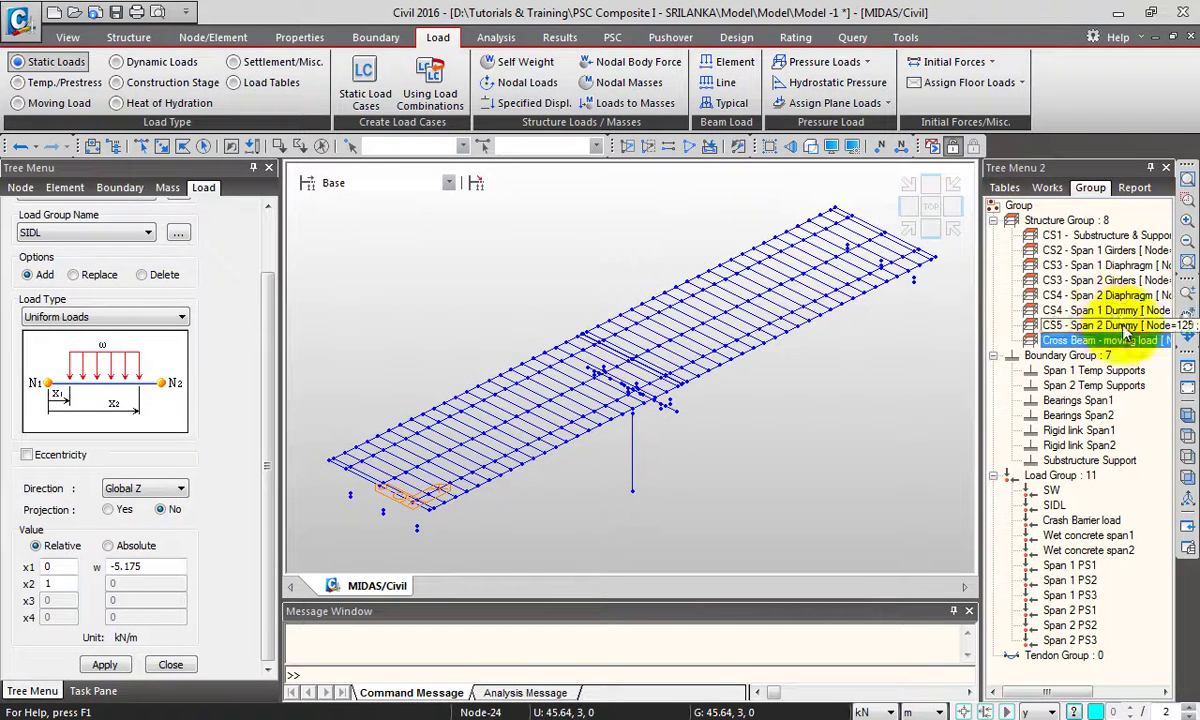
pyautogui.click(1047, 188)
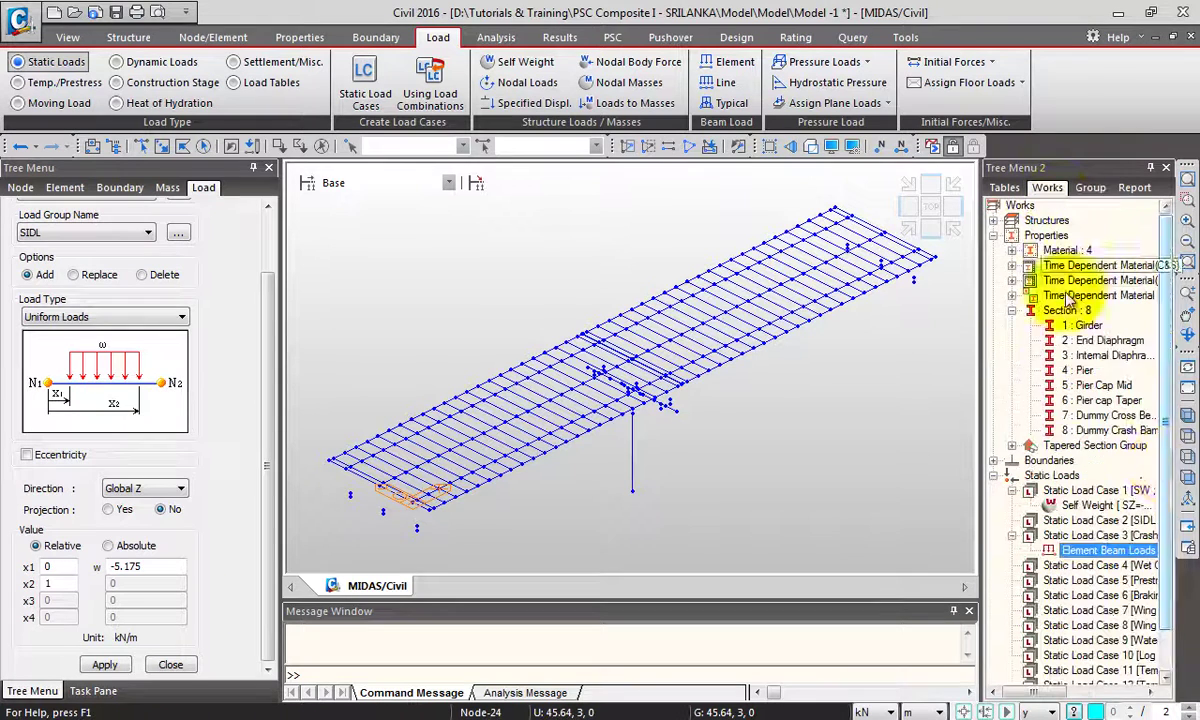
pyautogui.click(1090, 325)
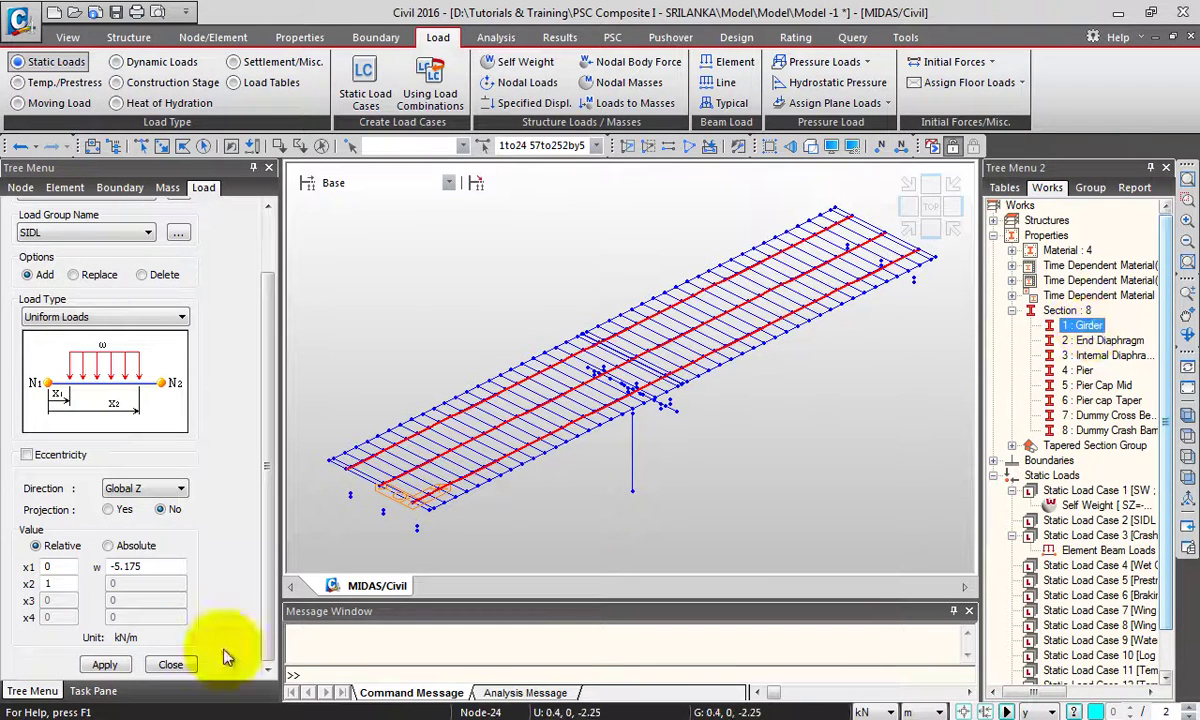
pyautogui.click(110, 666)
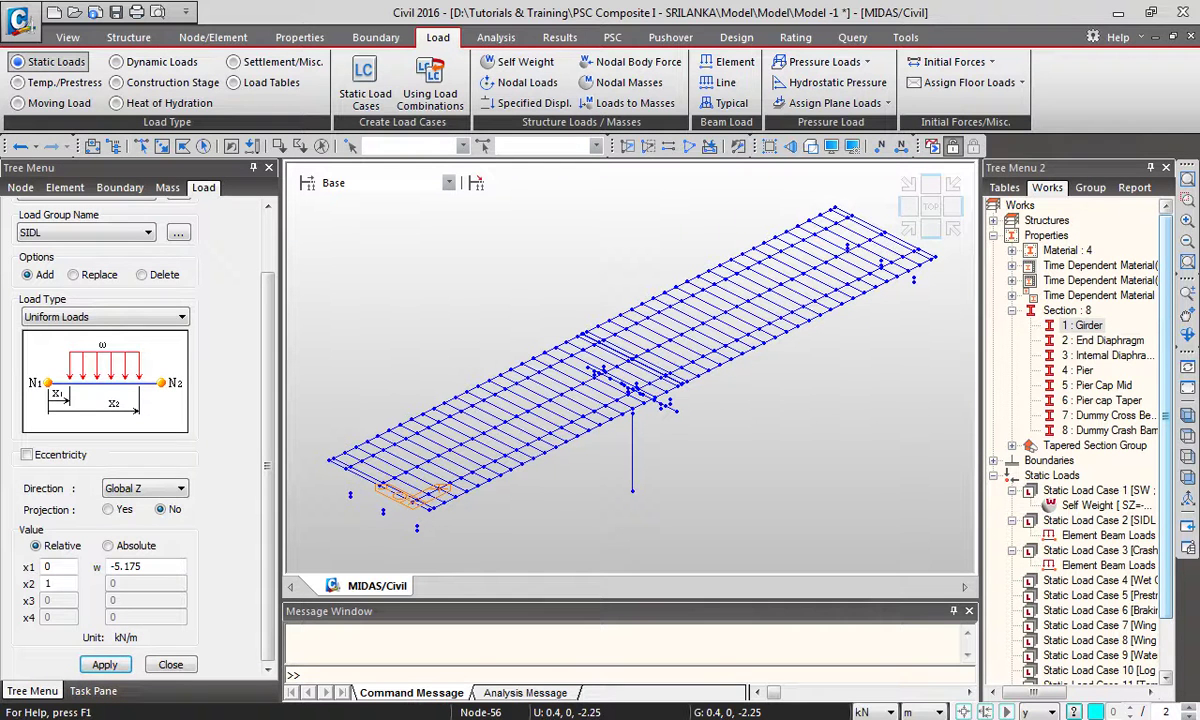
# Step: Load the span 1 girders with -18.8 kN/m Wet Concrete in group Wet concrete span1
pyautogui.click(266, 219)
pyautogui.click(267, 207)
pyautogui.click(100, 245)
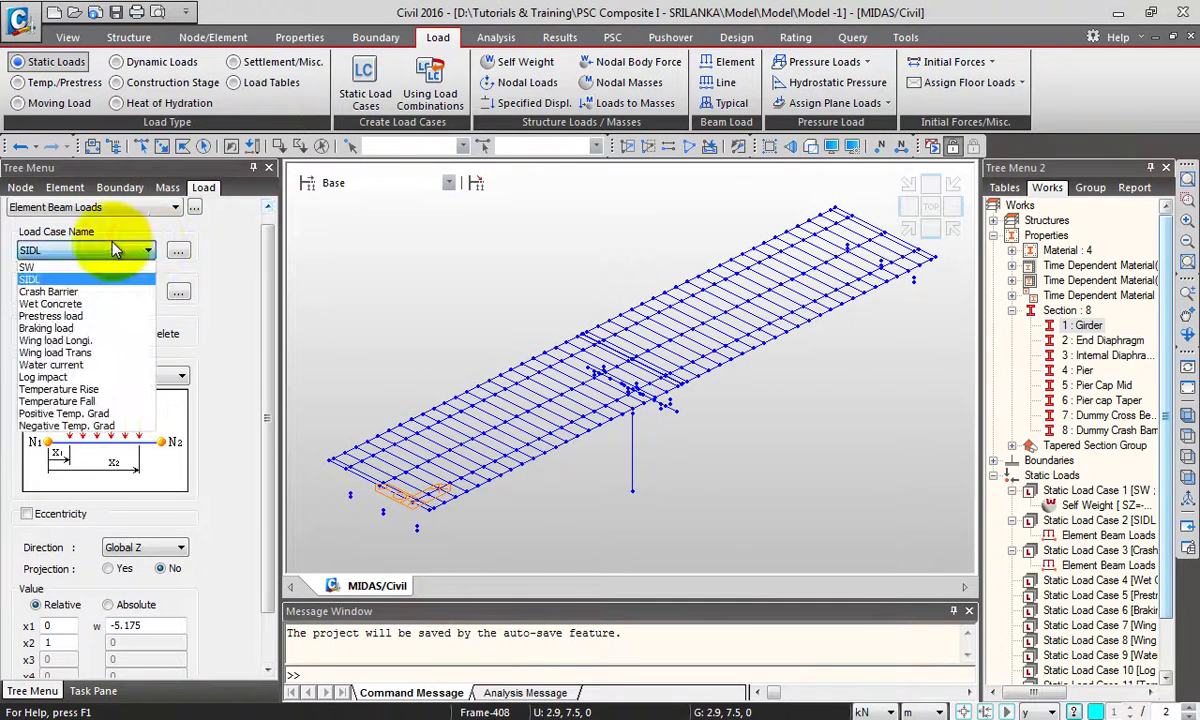
pyautogui.click(76, 305)
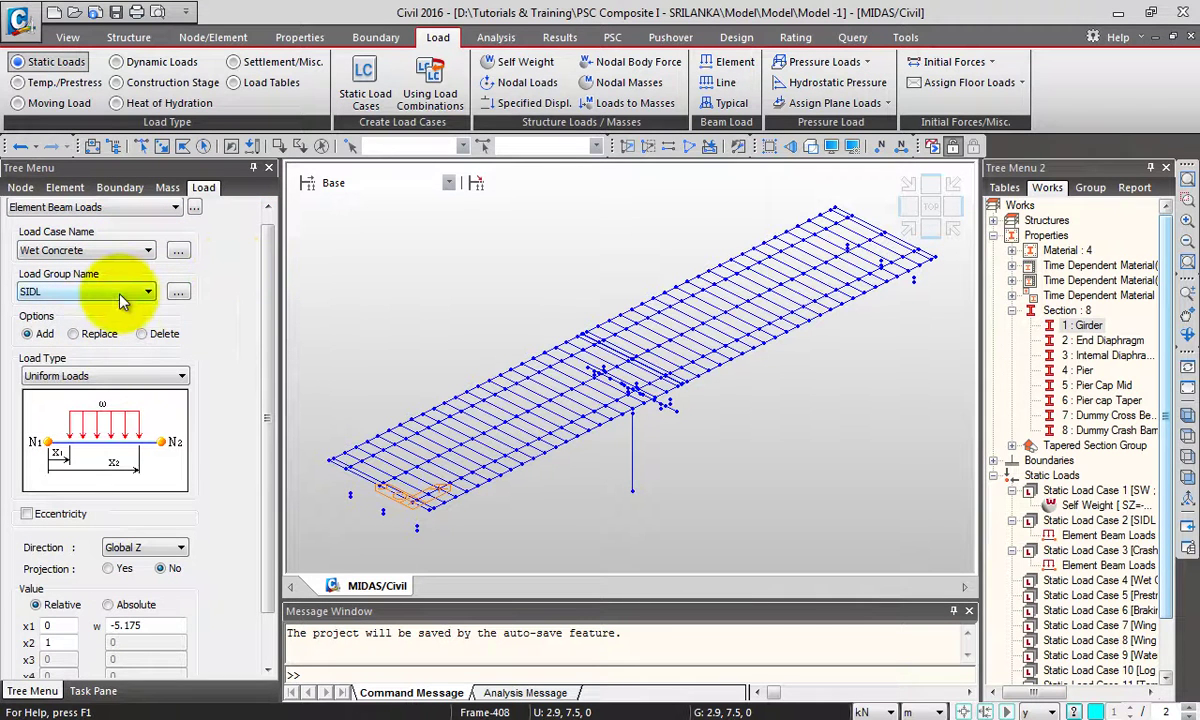
pyautogui.click(122, 292)
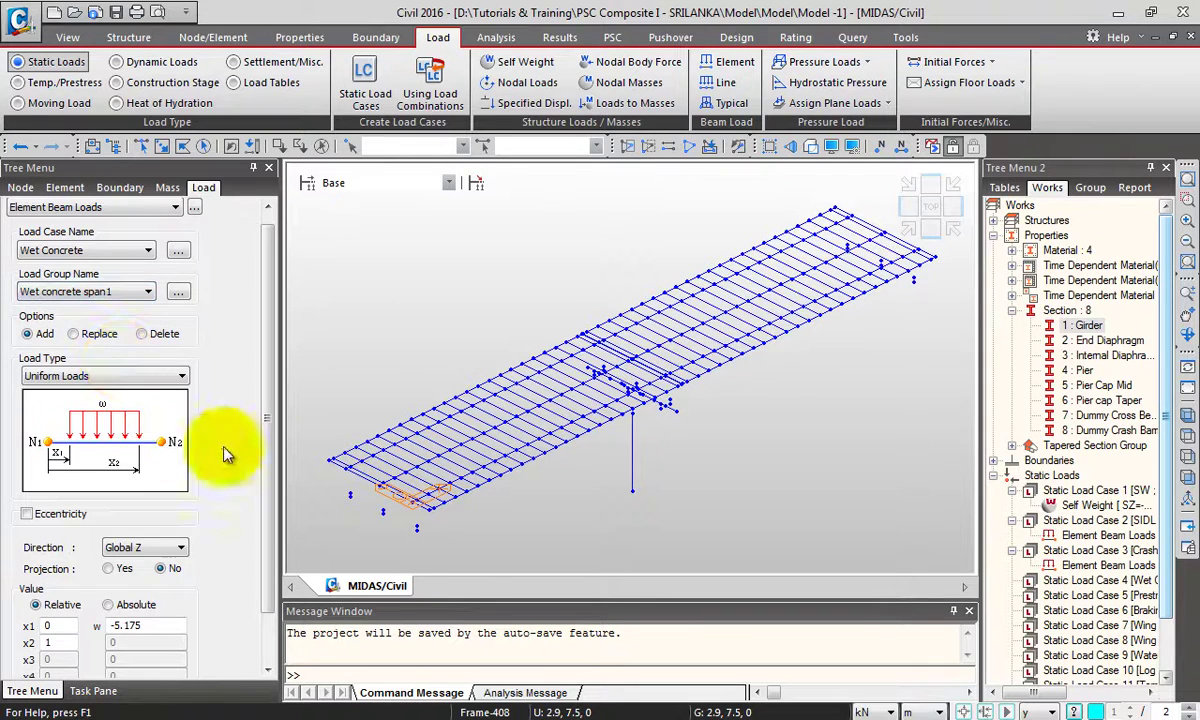
pyautogui.doubleClick(128, 625)
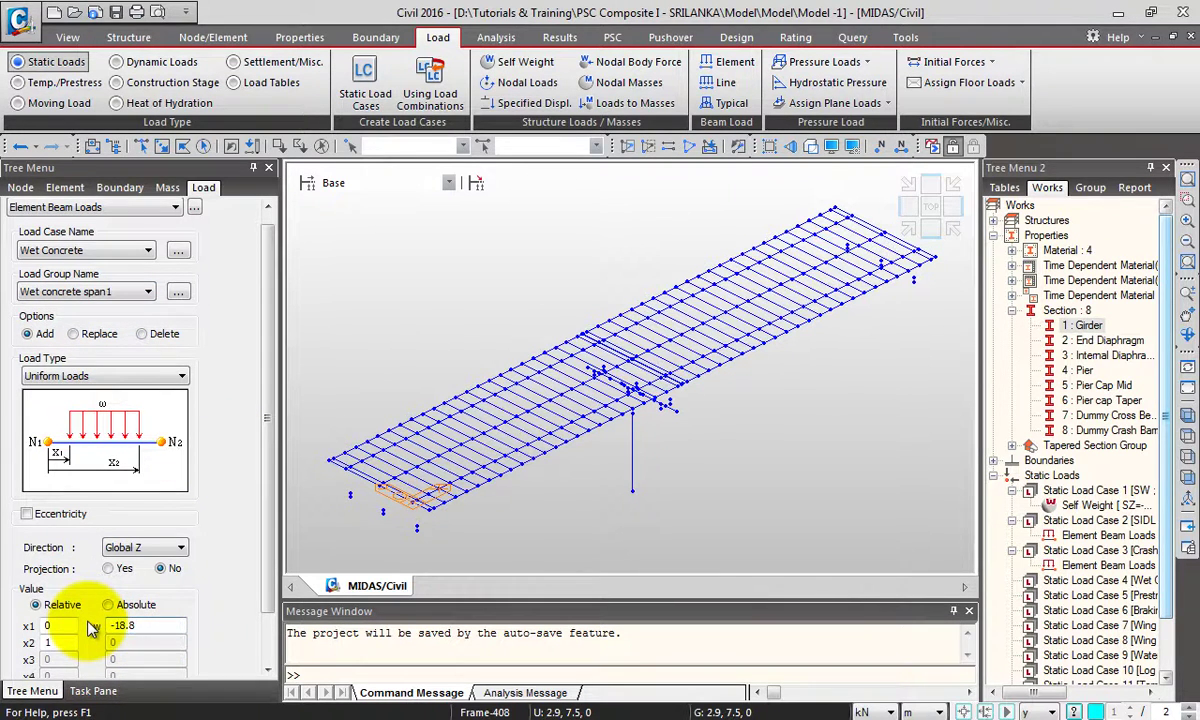
pyautogui.click(1090, 188)
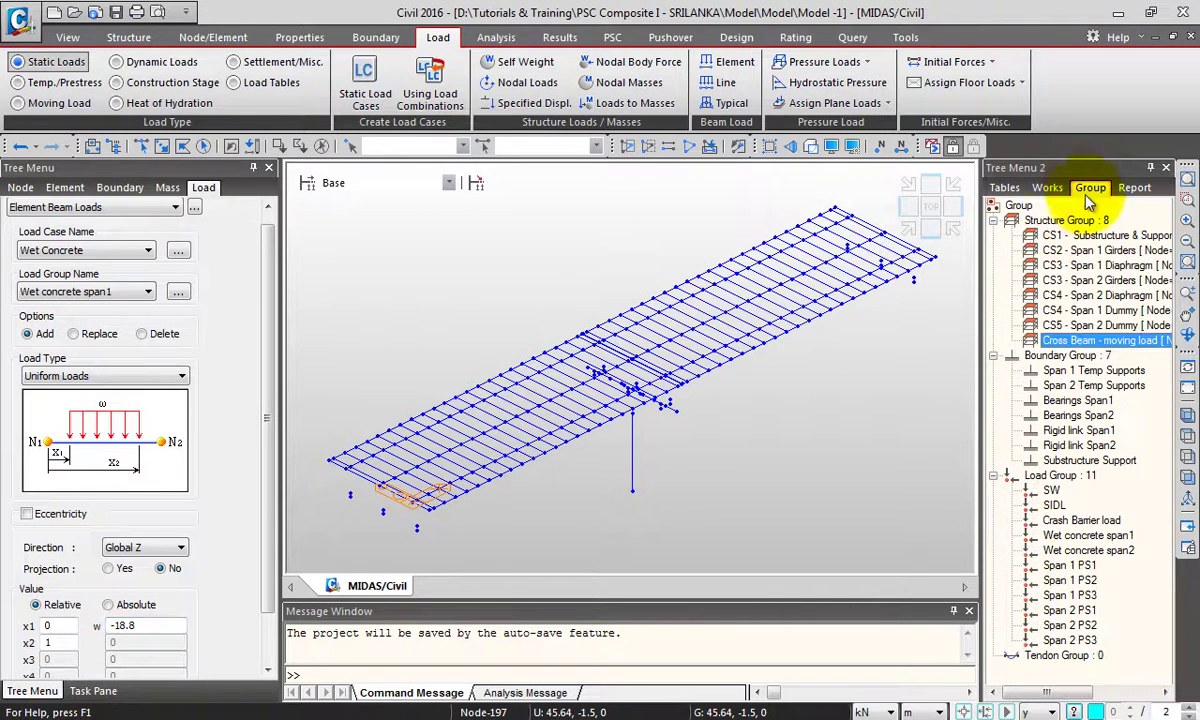
pyautogui.doubleClick(1080, 252)
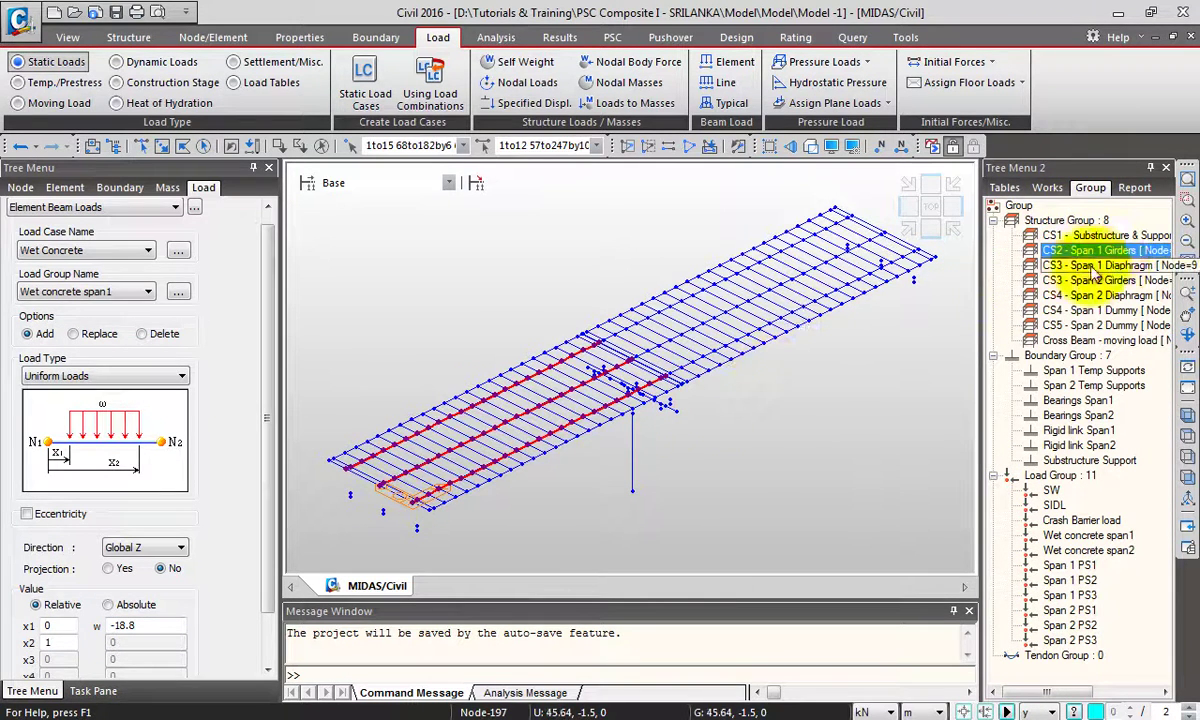
pyautogui.scroll(-3, 268, 660)
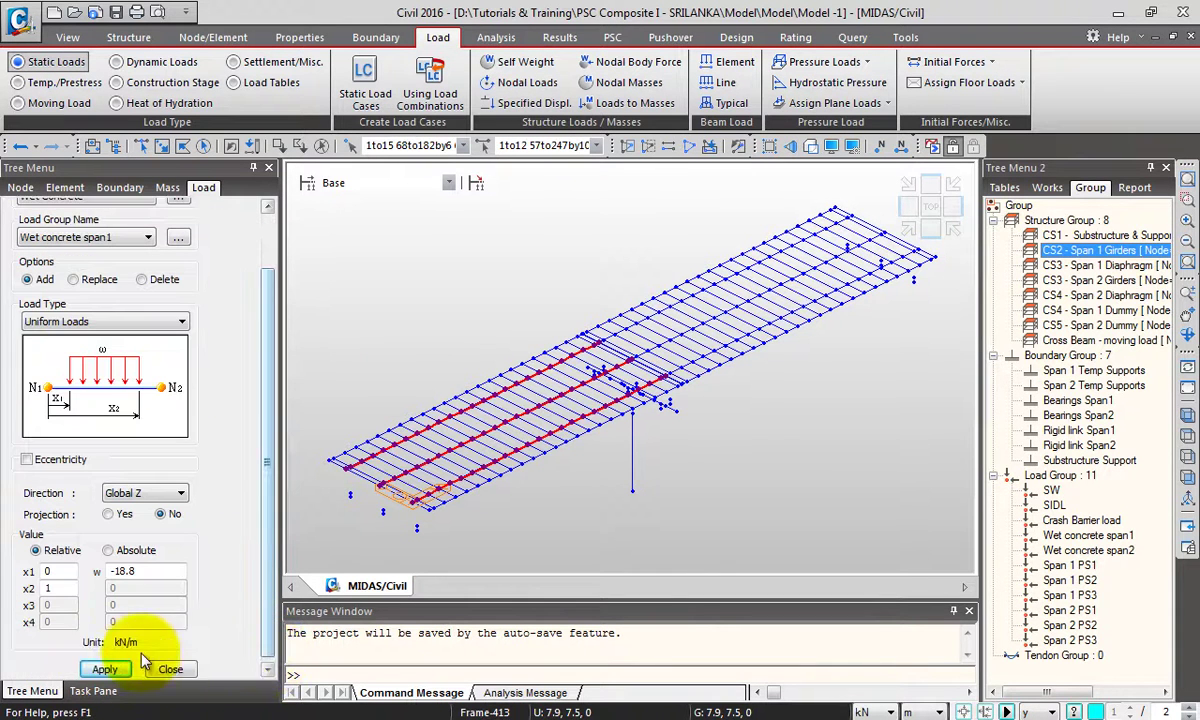
pyautogui.click(105, 669)
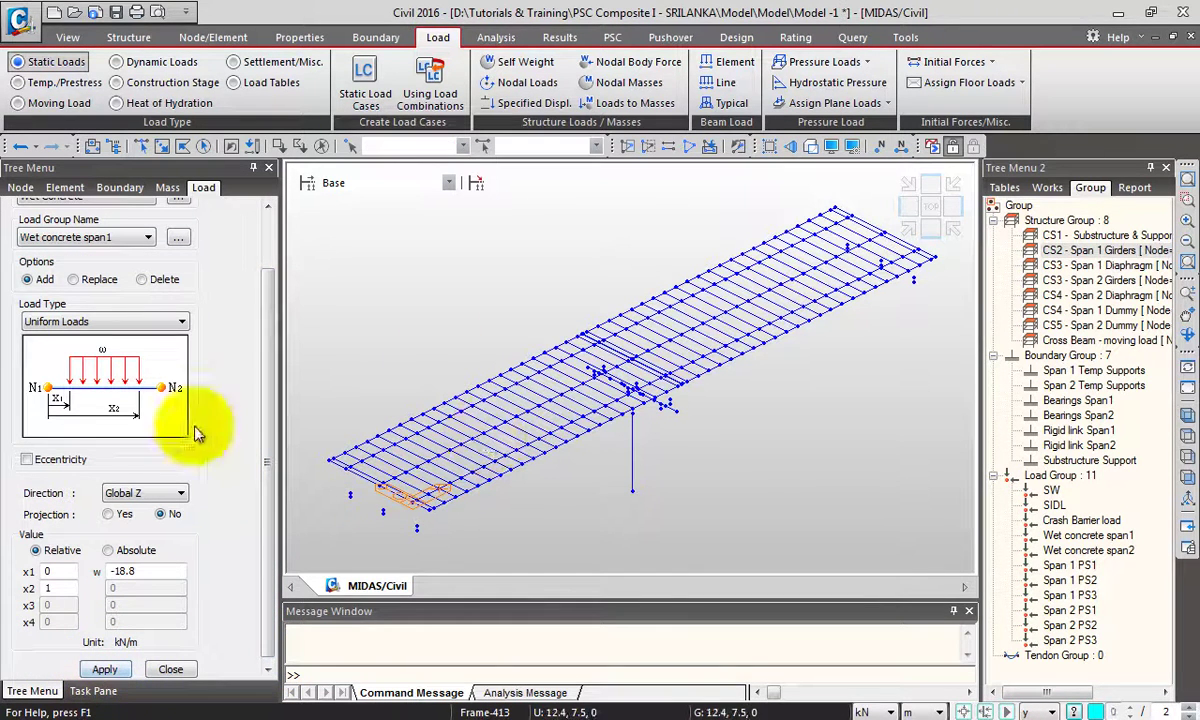
# Step: Apply the same -18.8 kN/m load to span 2 girders in group Wet concrete span2
pyautogui.scroll(2, 268, 222)
pyautogui.click(75, 291)
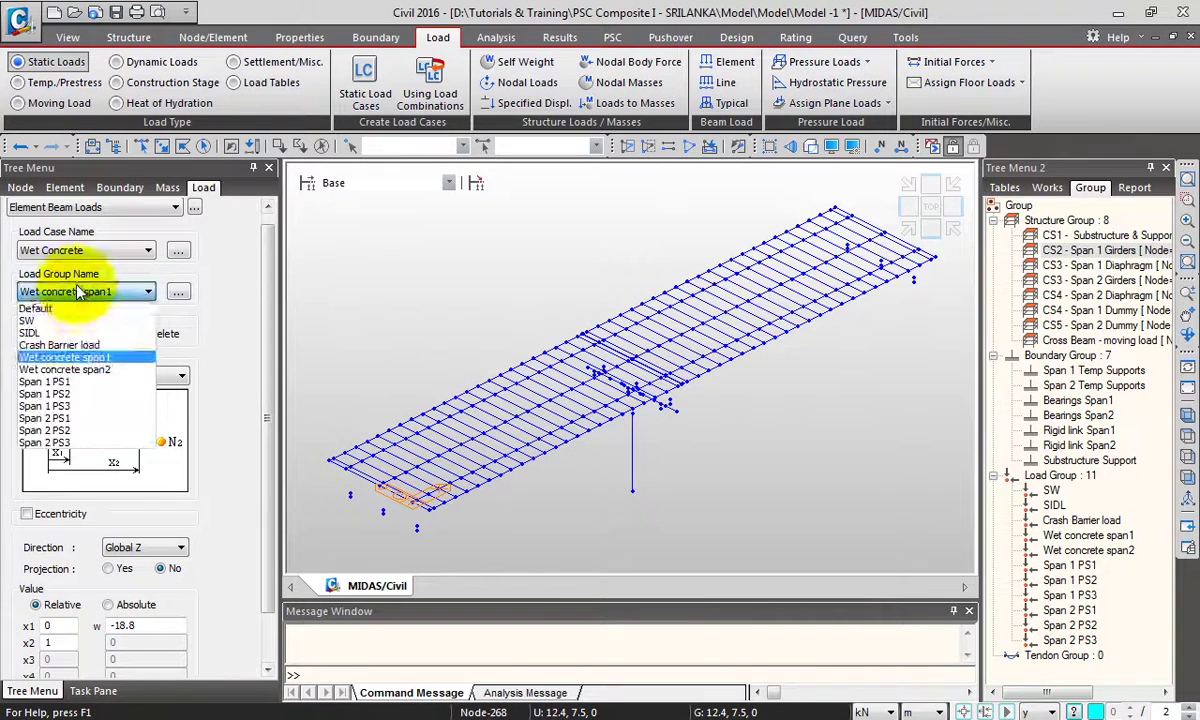
pyautogui.click(105, 370)
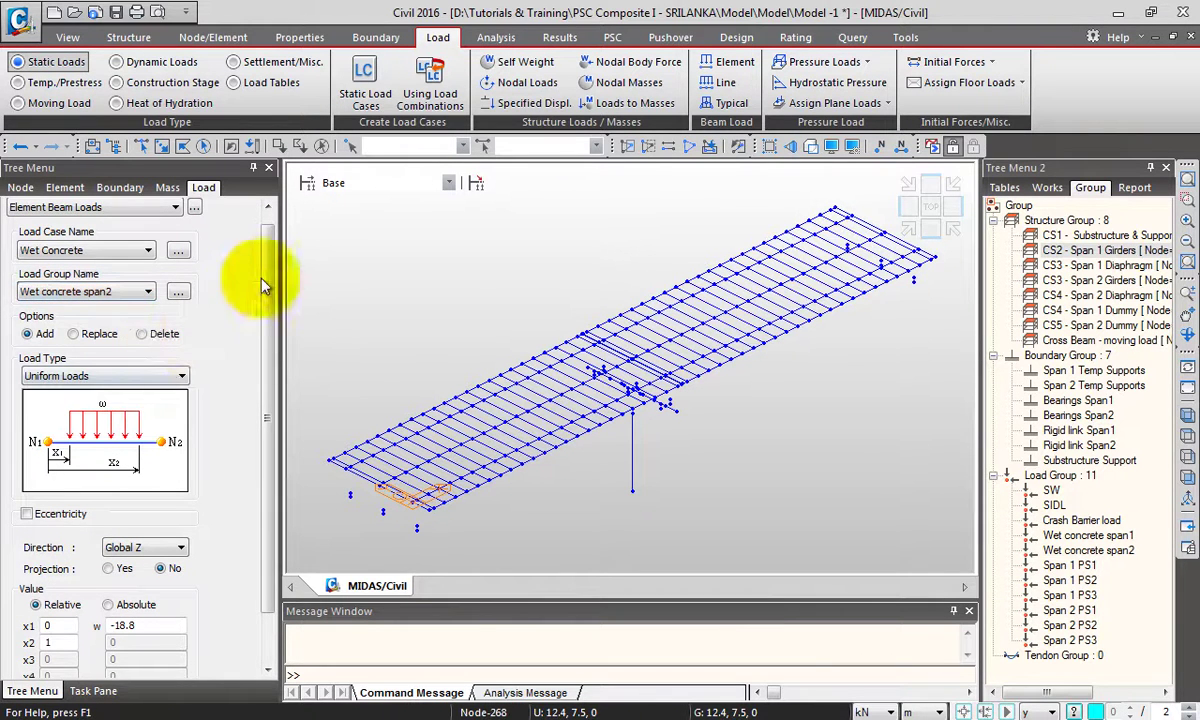
pyautogui.scroll(-2, 255, 350)
pyautogui.doubleClick(1035, 280)
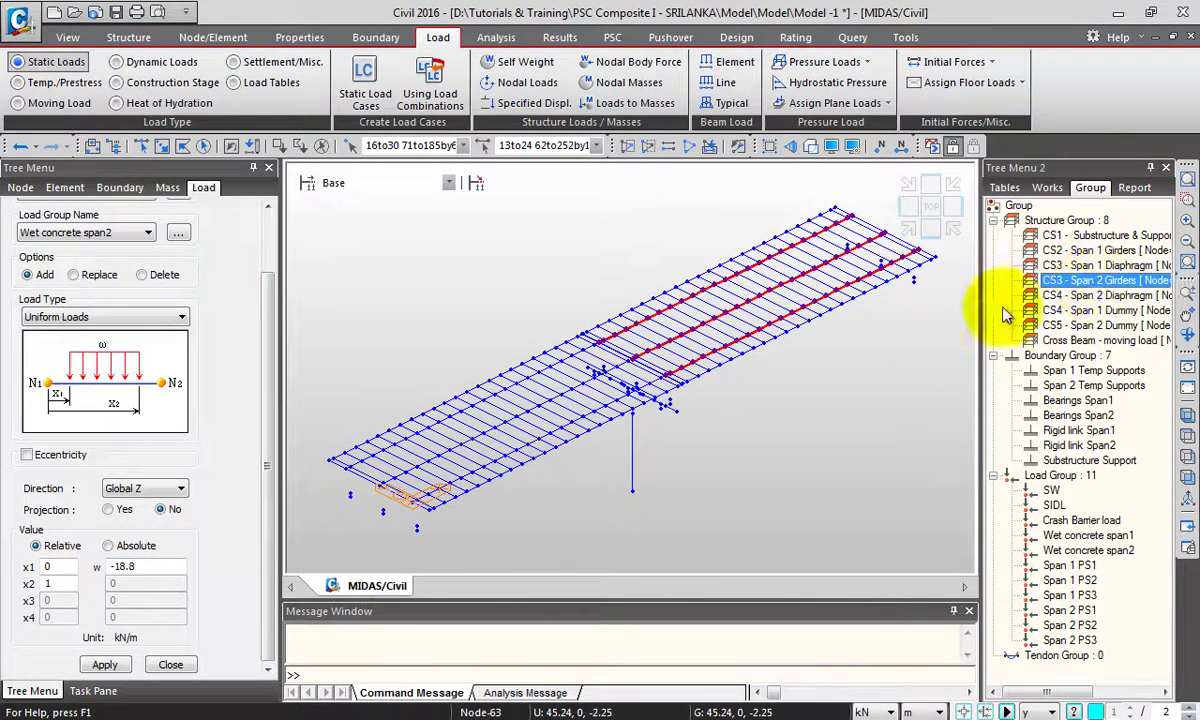
pyautogui.click(105, 665)
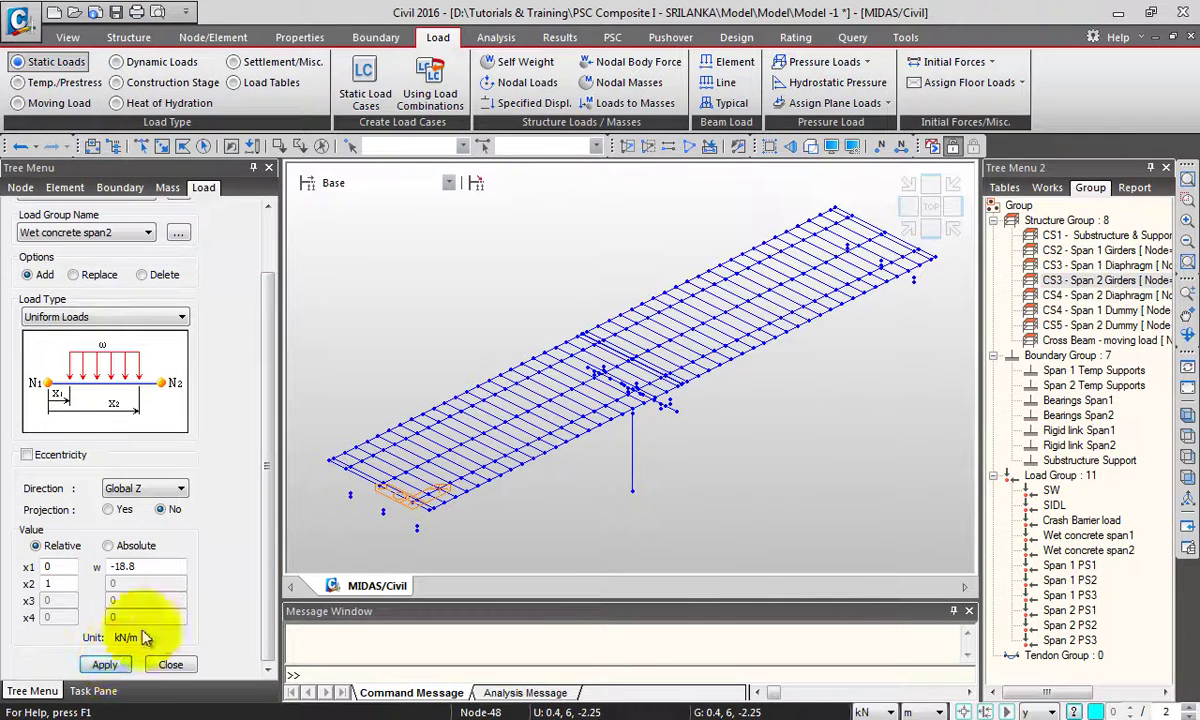
# Step: Display the Wet Concrete element beam loads on the bridge model
pyautogui.click(1047, 187)
pyautogui.scroll(-2, 1010, 480)
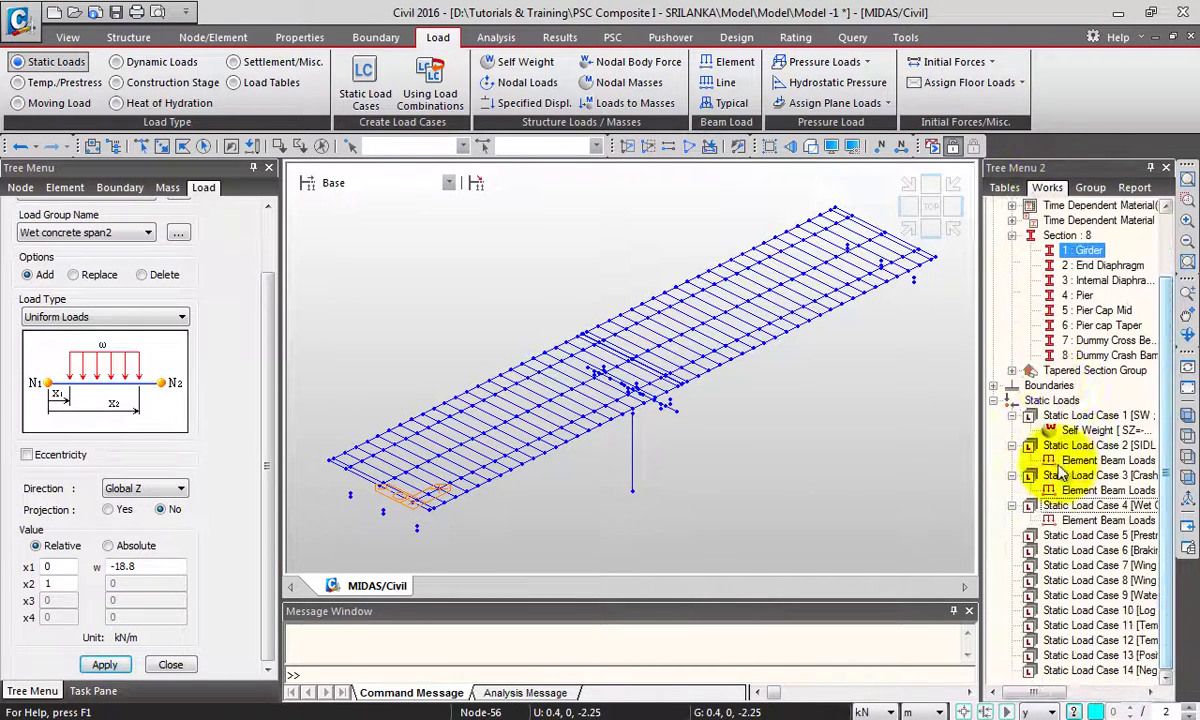
pyautogui.moveTo(1035, 691); pyautogui.dragTo(1055, 691)
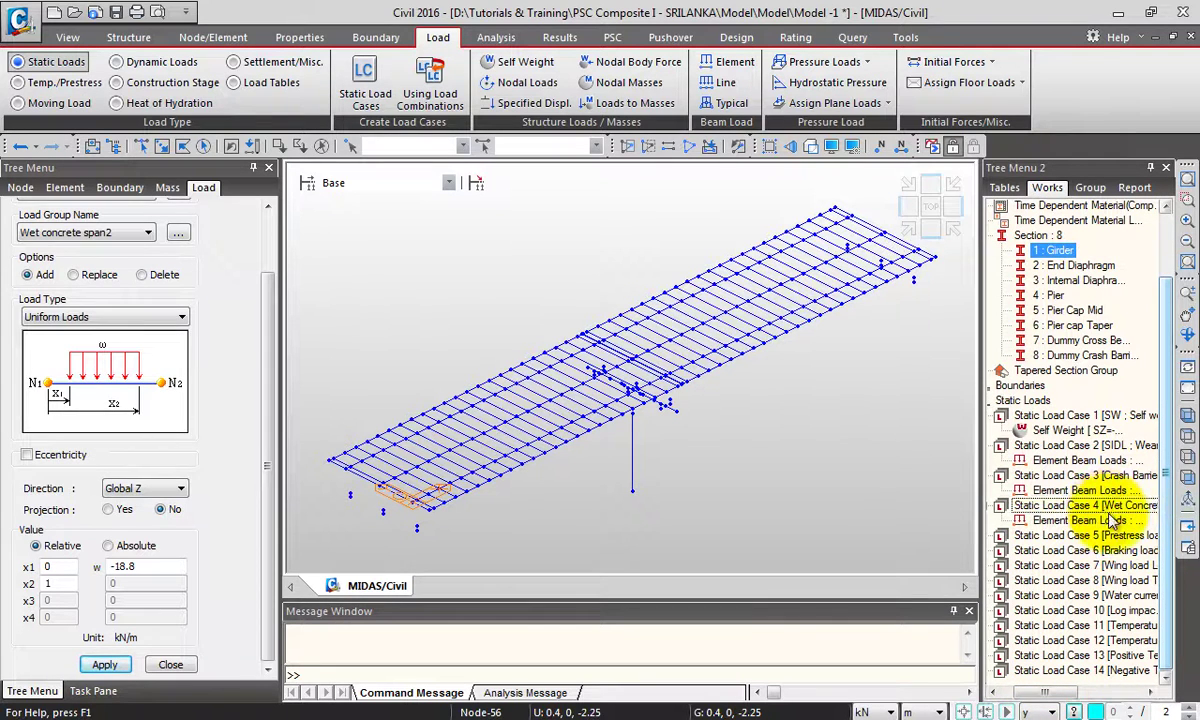
pyautogui.rightClick(1103, 522)
pyautogui.click(1115, 609)
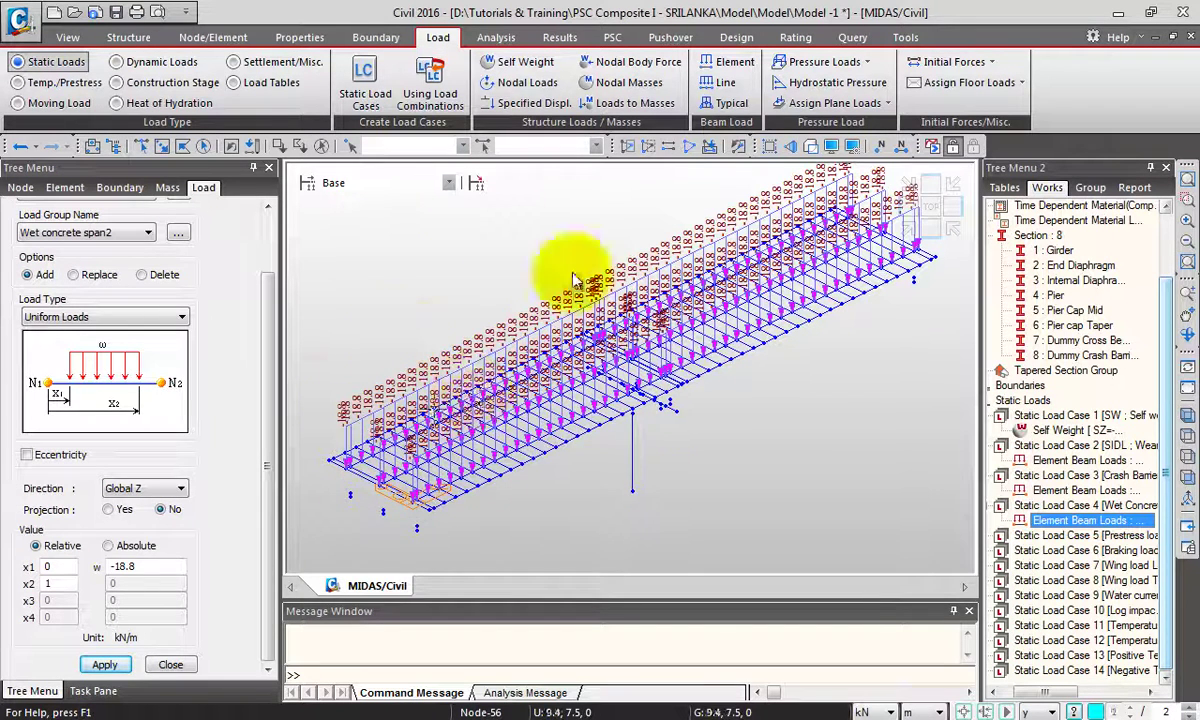
# Step: Hide the wet concrete beam loads again, leaving the bare mesh
pyautogui.moveTo(265, 383); pyautogui.dragTo(267, 308)
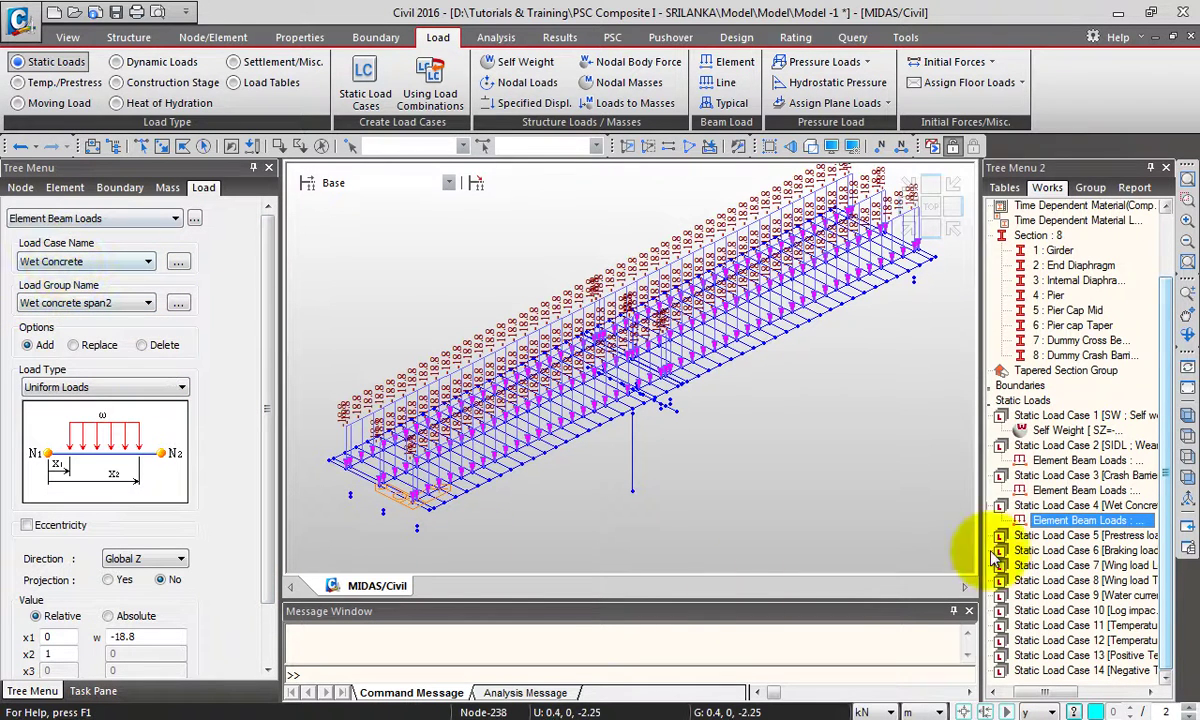
pyautogui.rightClick(1097, 527)
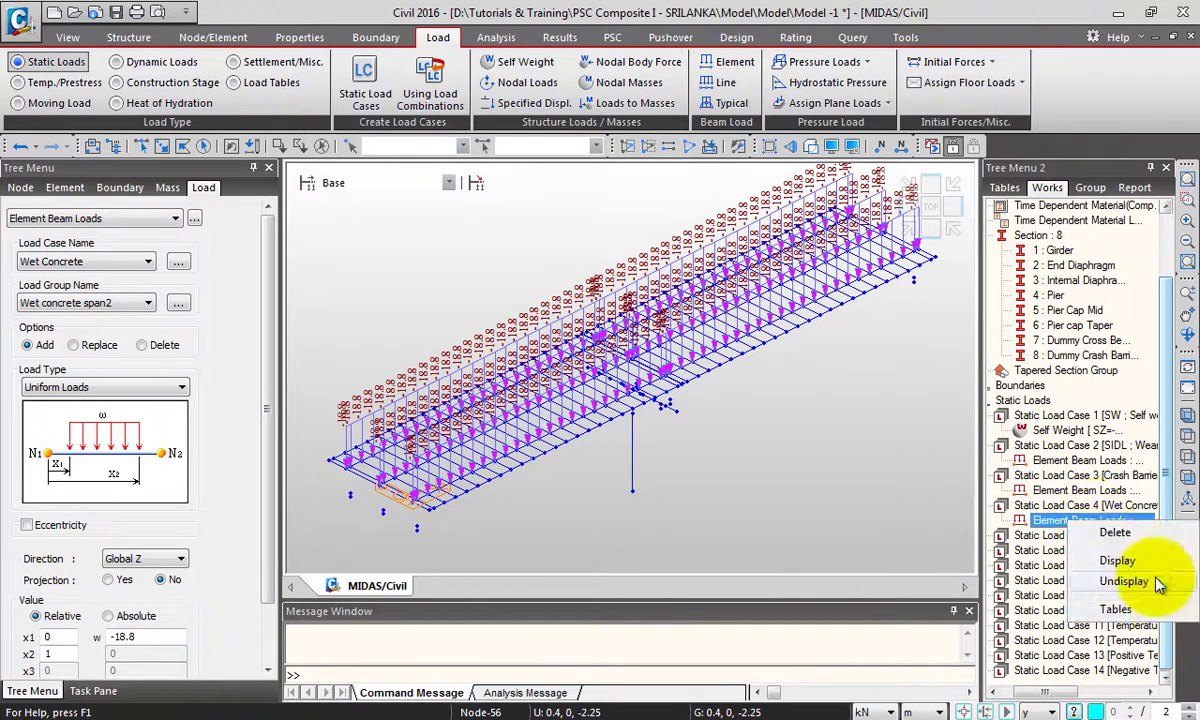
pyautogui.click(1120, 485)
pyautogui.scroll(-3, 240, 615)
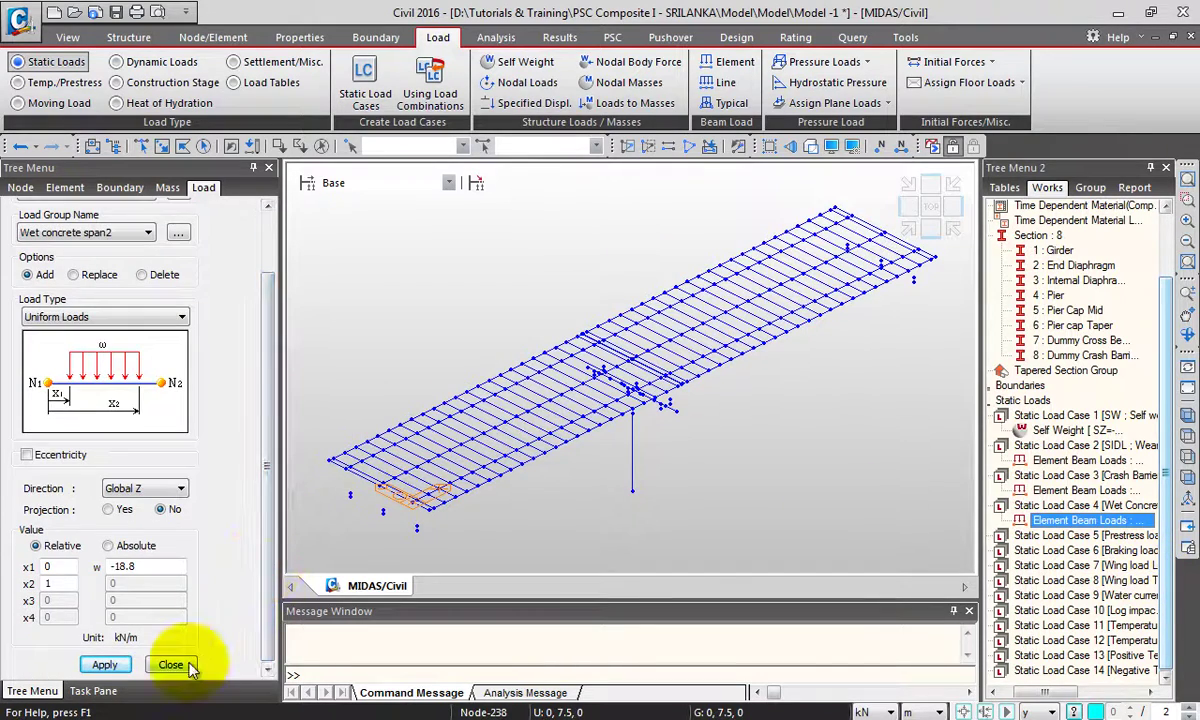